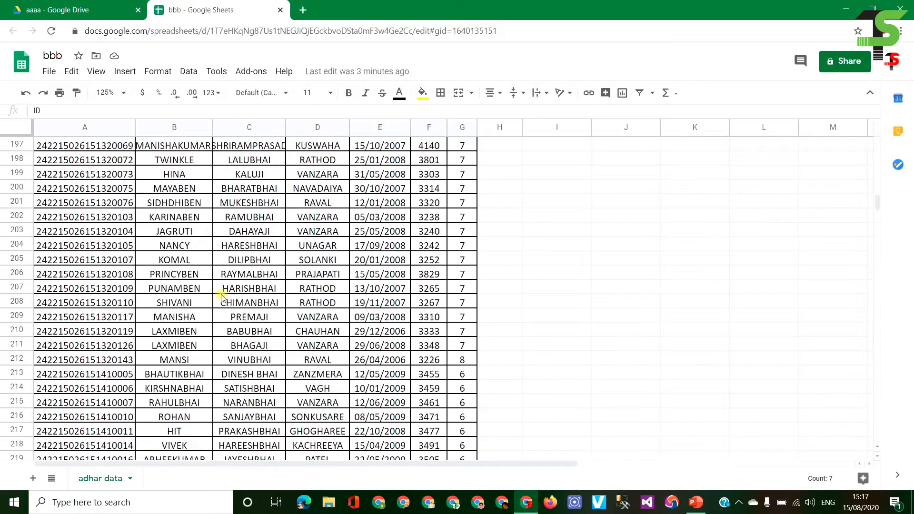
- Look through the student records down to the last filled row and return to the header row
scroll(210, 305, down, 20)
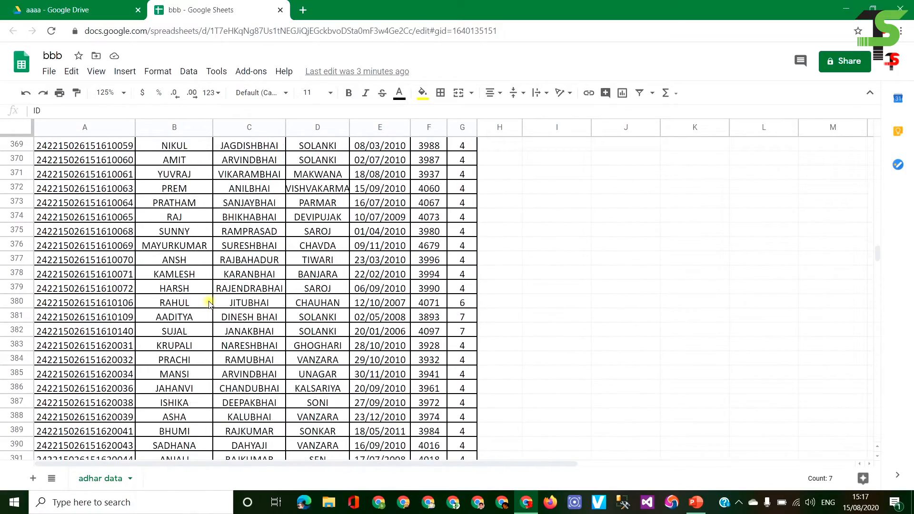
scroll(204, 317, down, 20)
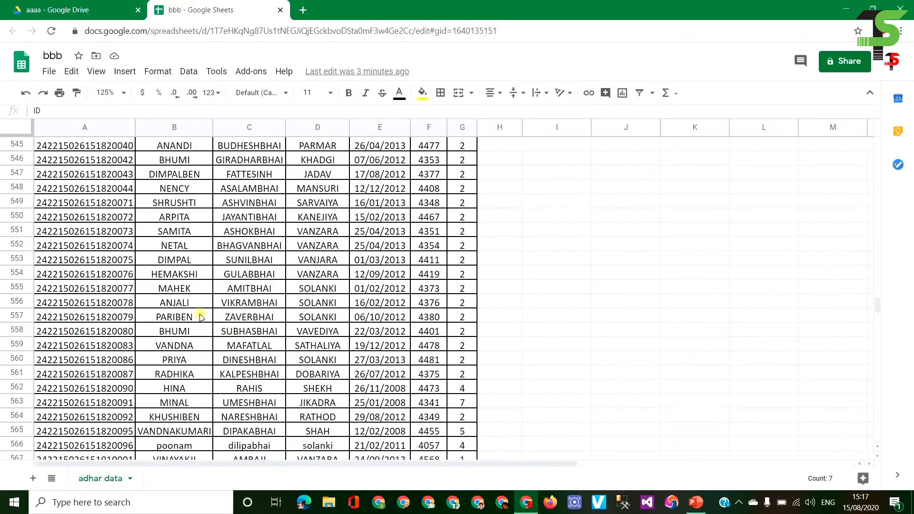
scroll(193, 337, down, 20)
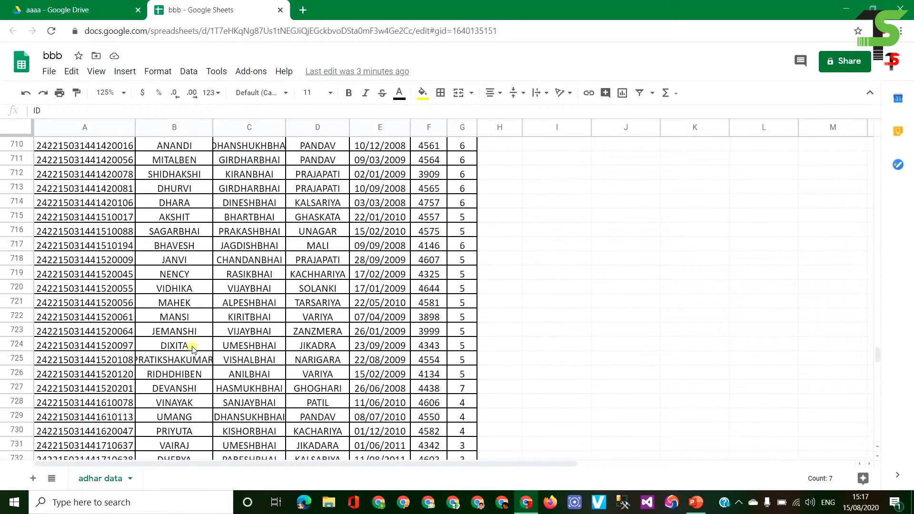
scroll(102, 305, up, 13)
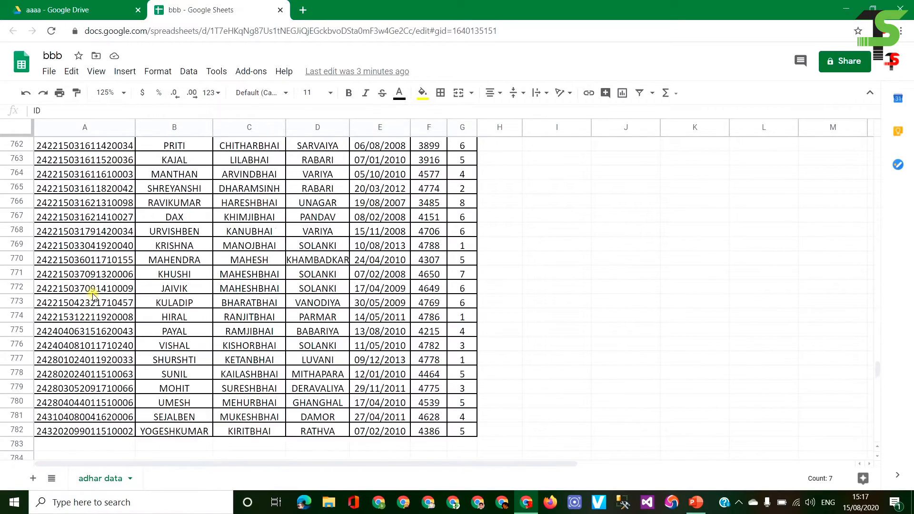
scroll(74, 324, down, 2)
click(57, 347)
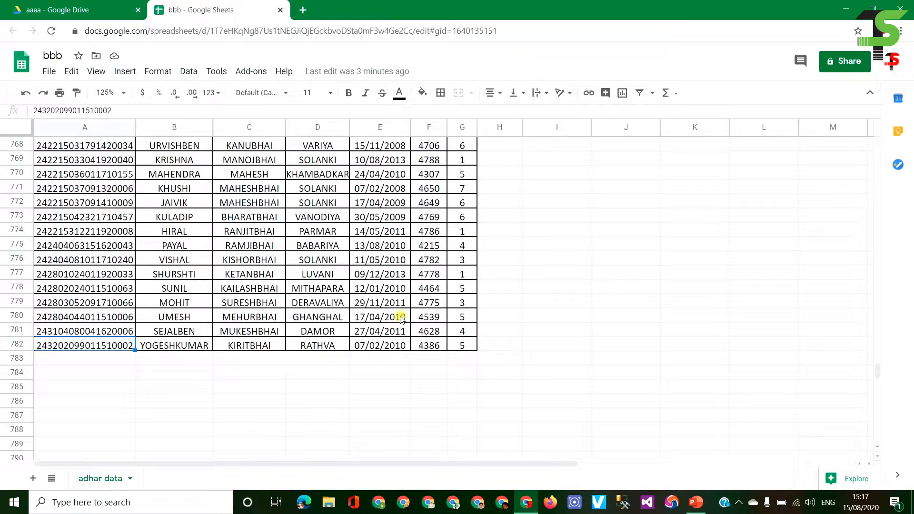
key(ctrl+Up)
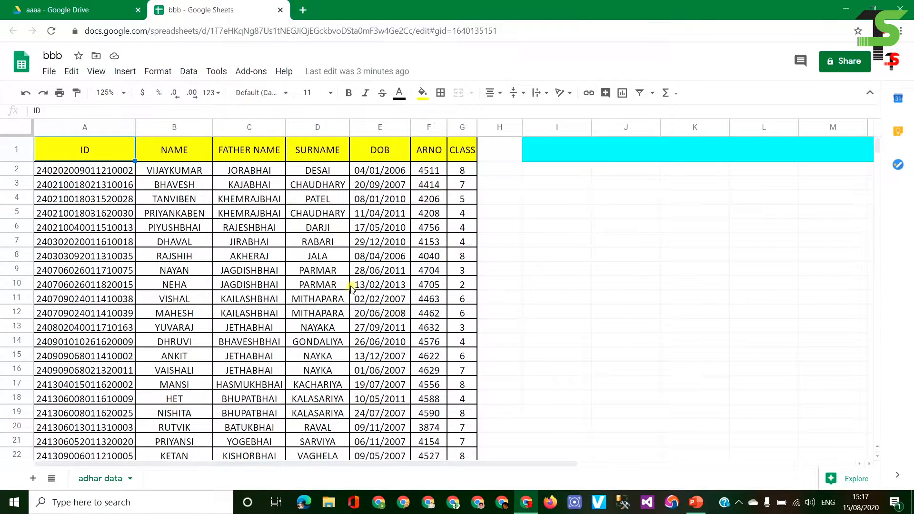
- Examine the column headings from ID to CLASS and the first few student records
click(92, 167)
click(176, 170)
click(98, 151)
shift+click(453, 150)
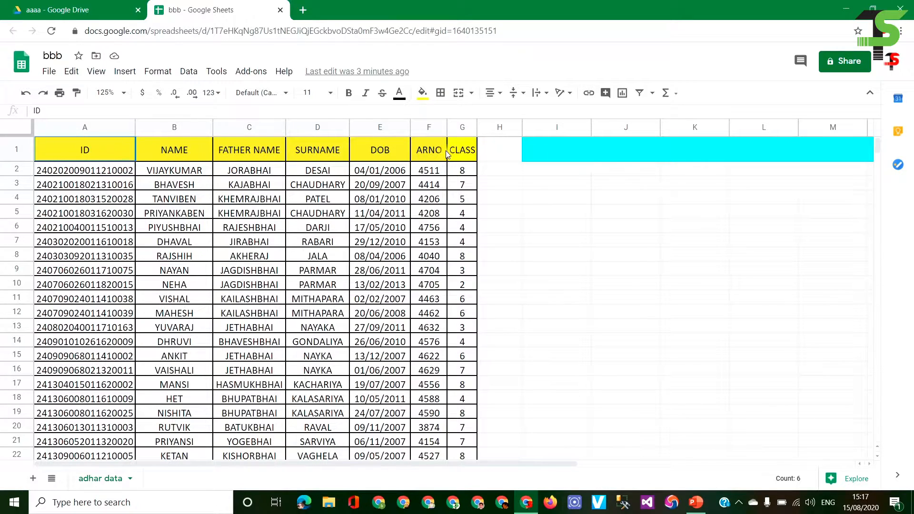
click(419, 172)
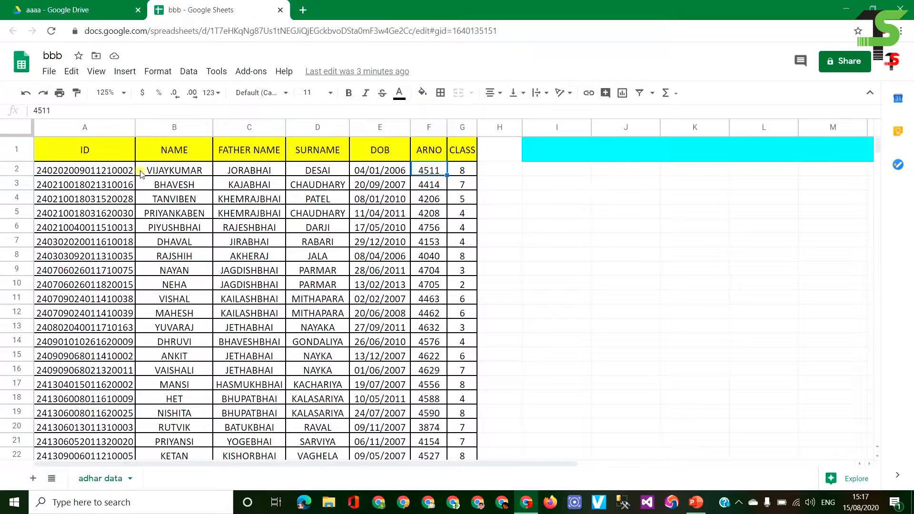
click(90, 171)
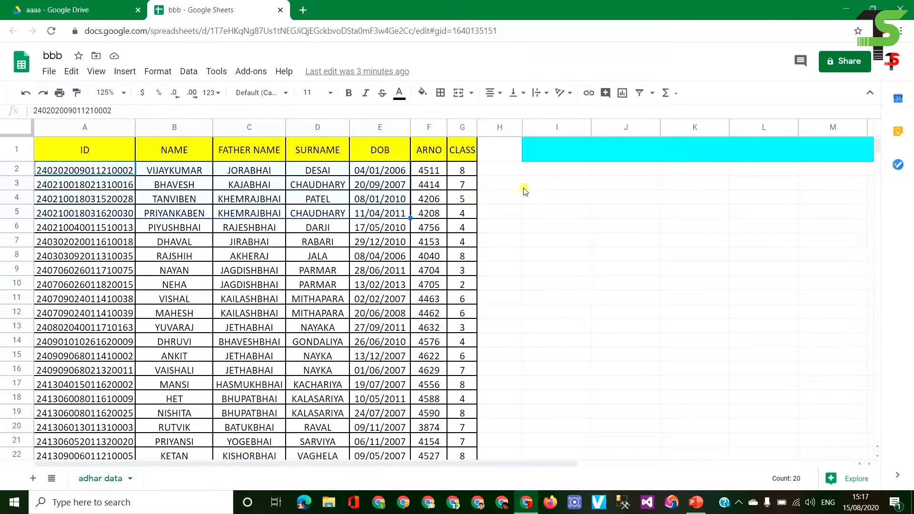
- Start a QUERY formula in cell I2 with the whole student table, A1:G782, as its data range
click(571, 172)
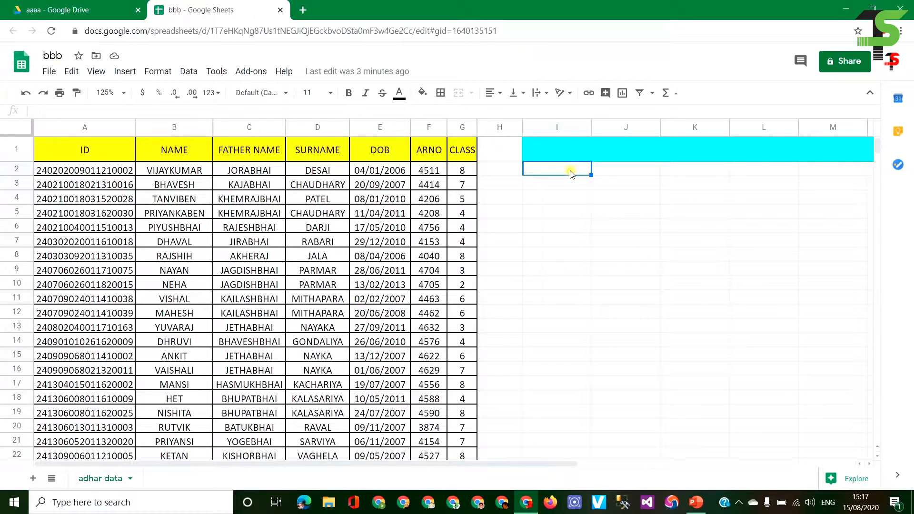
double_click(575, 172)
text(=)
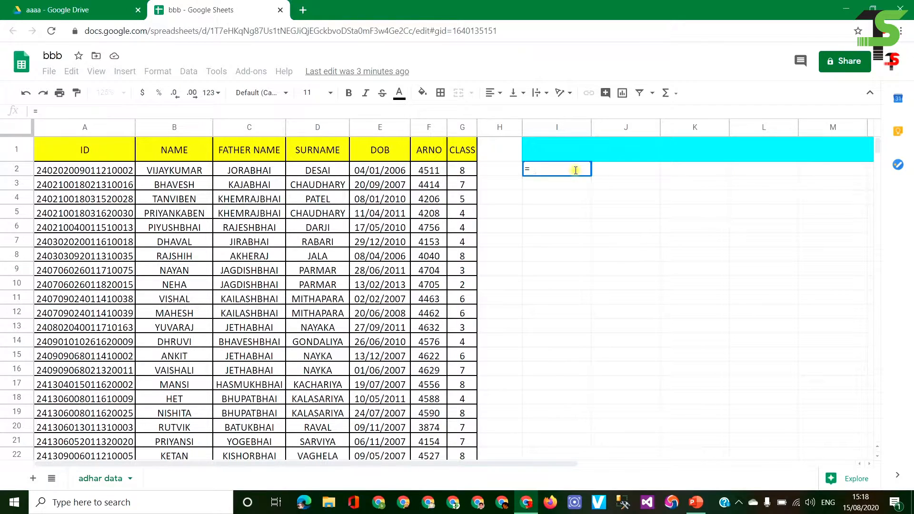
text(QUERY)
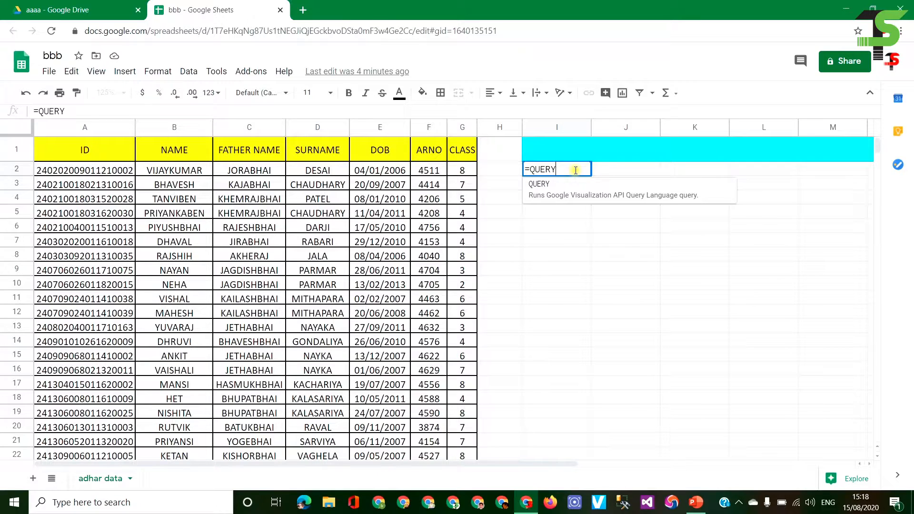
text(()
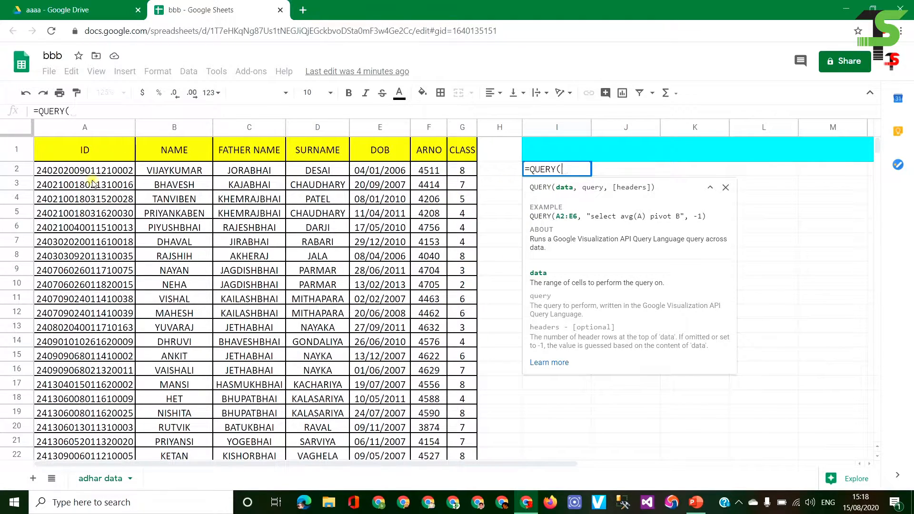
click(63, 147)
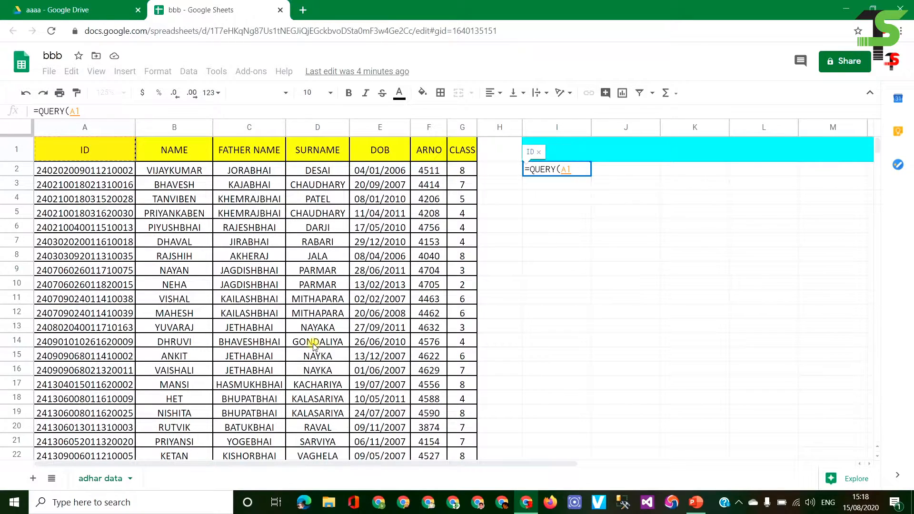
key(ctrl+shift+Right)
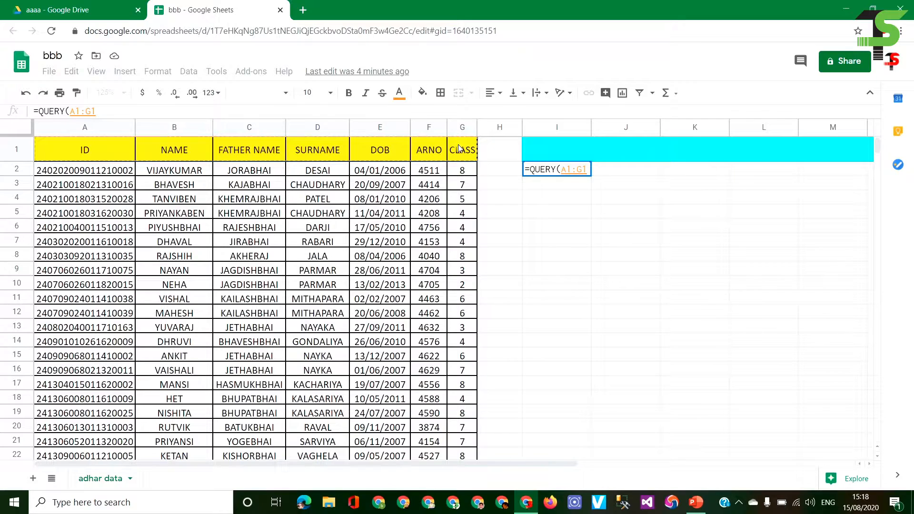
key(ctrl+shift+Down)
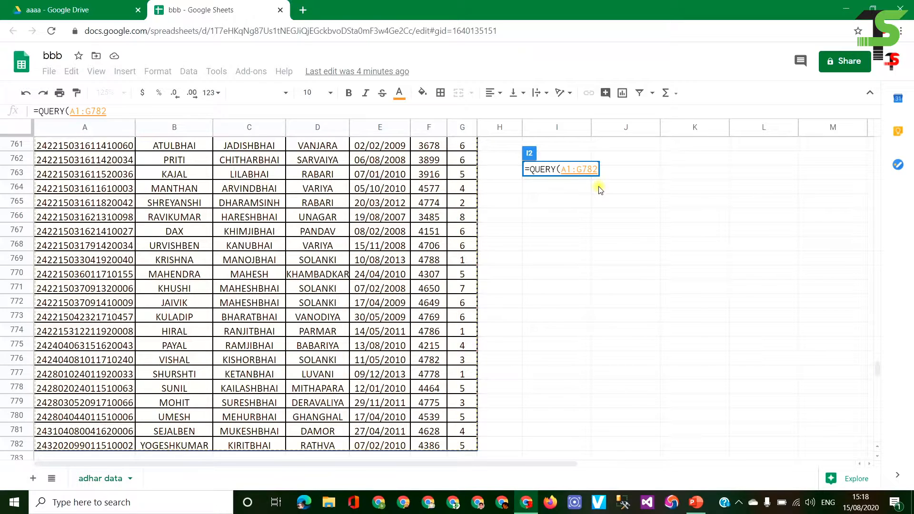
drag(876, 369, 877, 145)
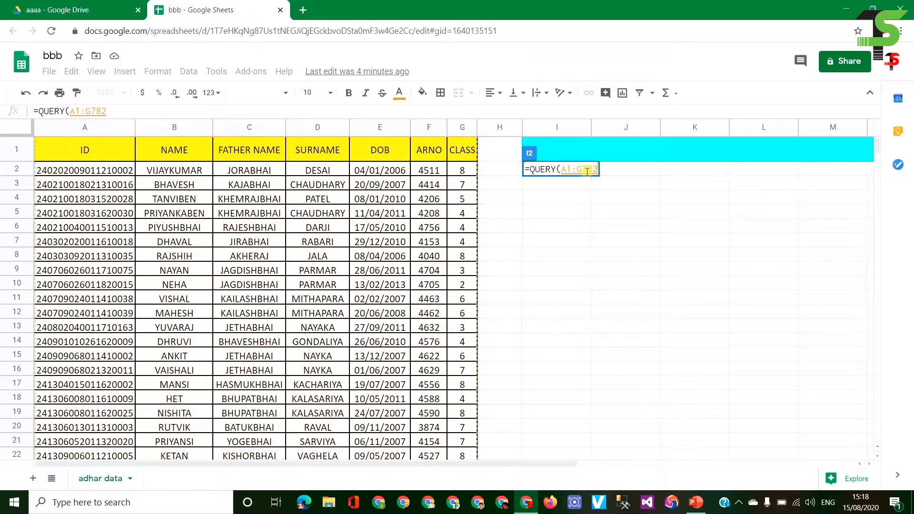
text(,)
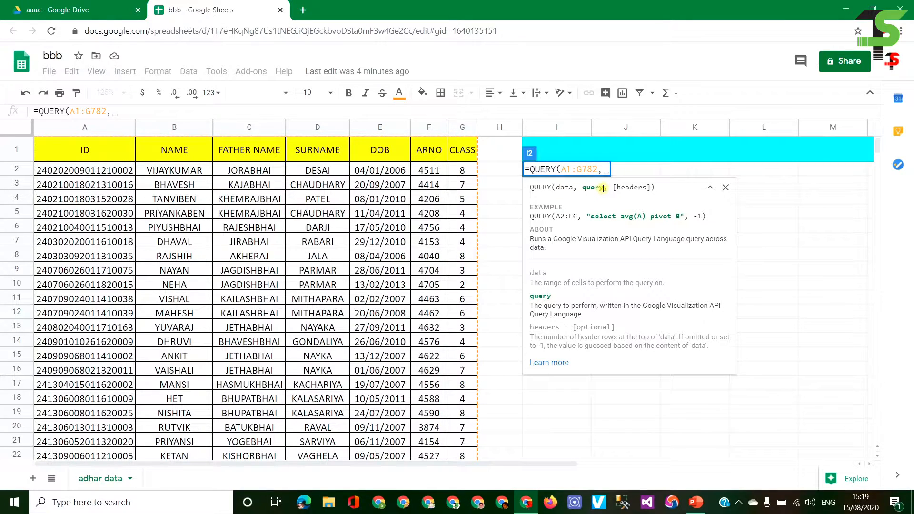
- Complete the QUERY formula with the query "SELECT B,C,F" and 1 header row, and enter it
text("")
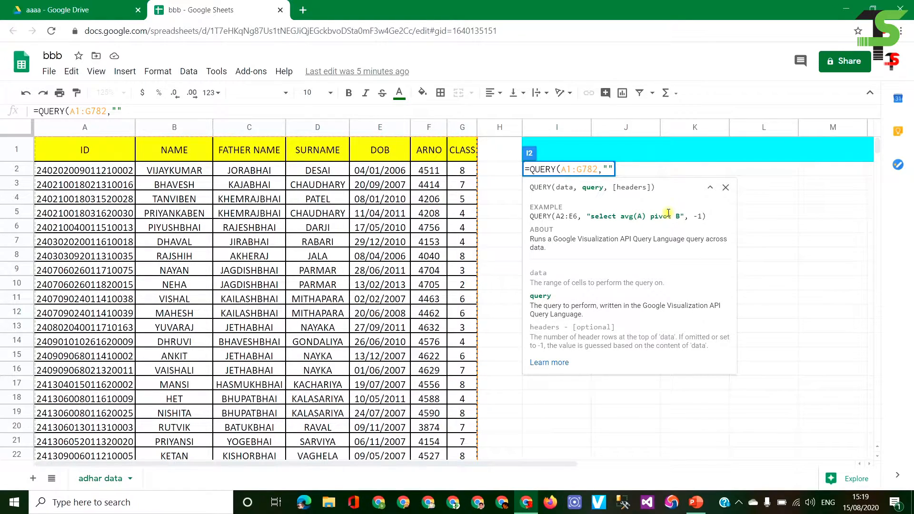
text(SELECT)
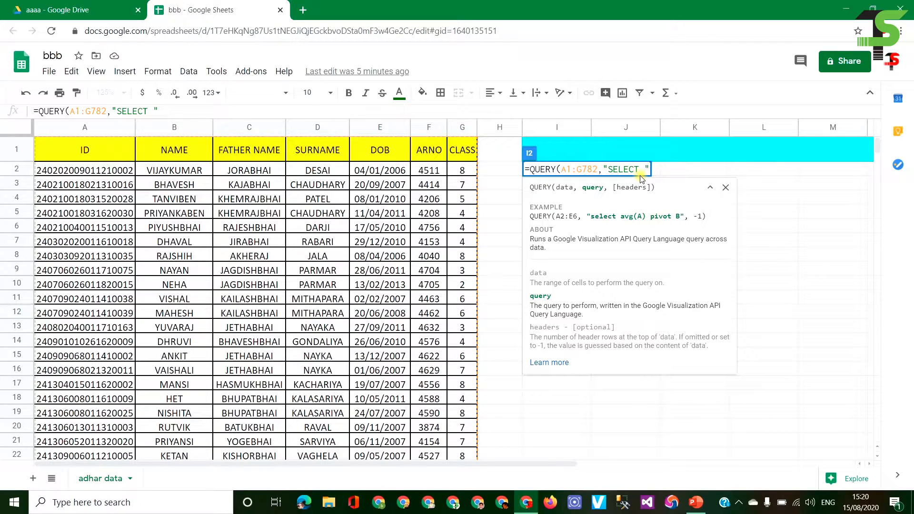
text(B,C,)
text(F)
key(Right)
text(,)
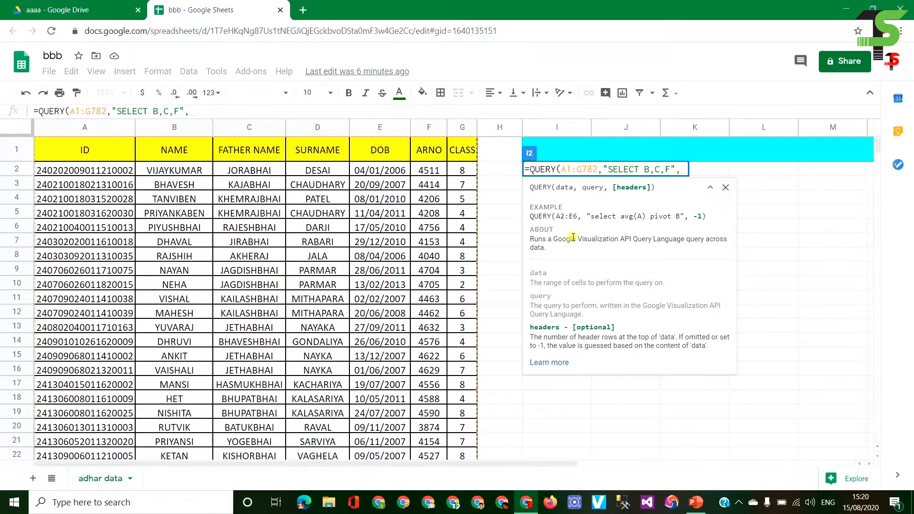
text(1)
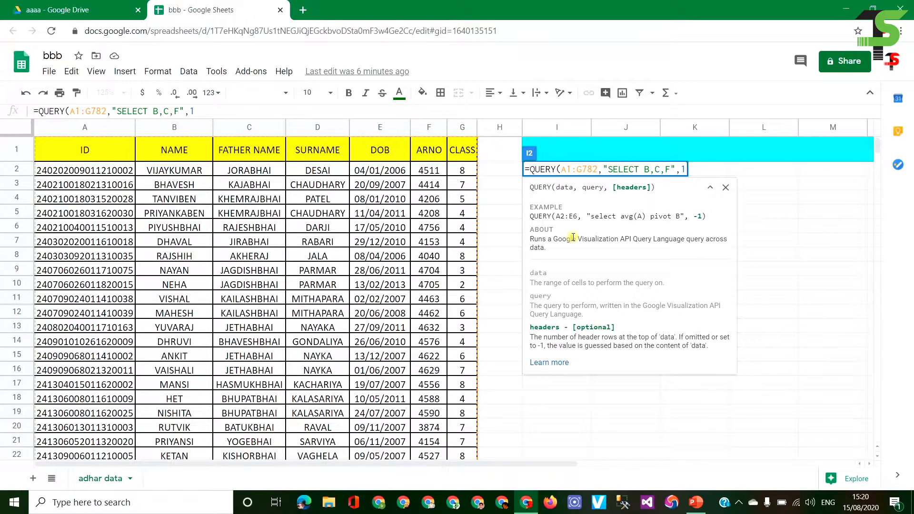
text())
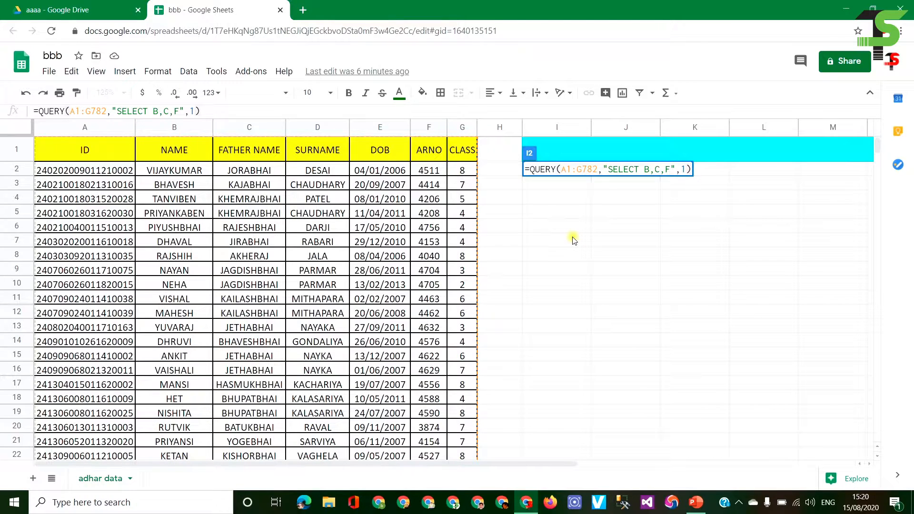
key(Return)
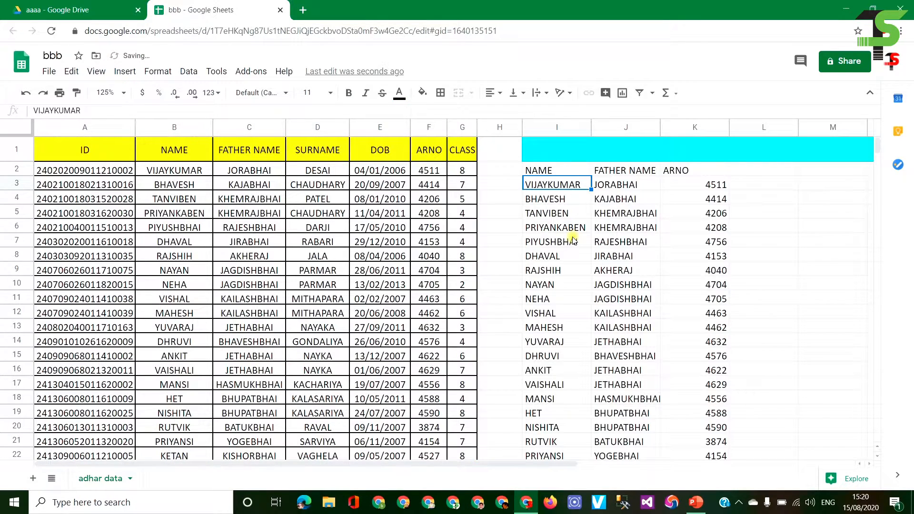
- Fill the query result's header row, cells I2 to M2, with green
click(560, 170)
shift+click(830, 171)
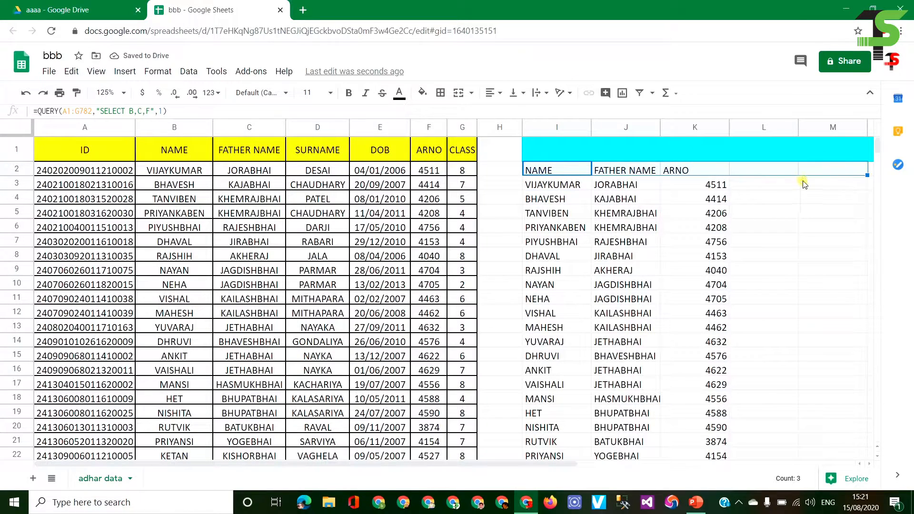
click(423, 94)
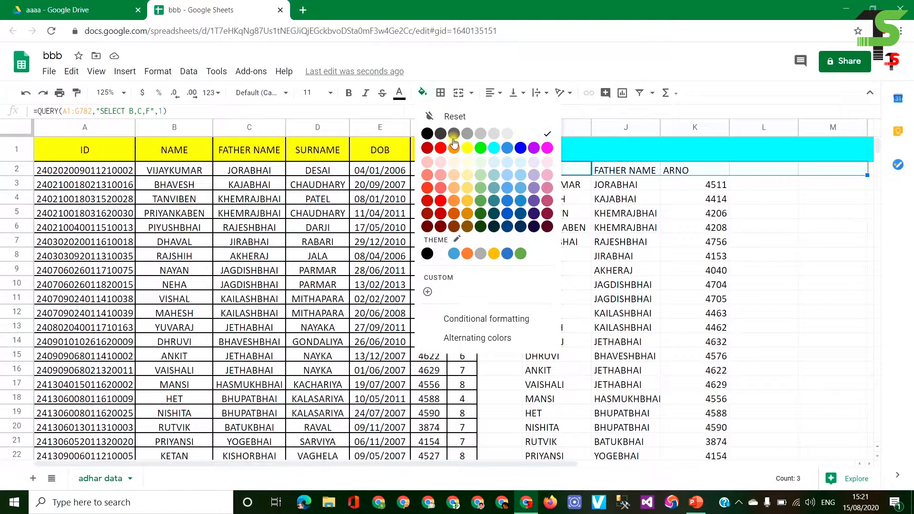
click(480, 149)
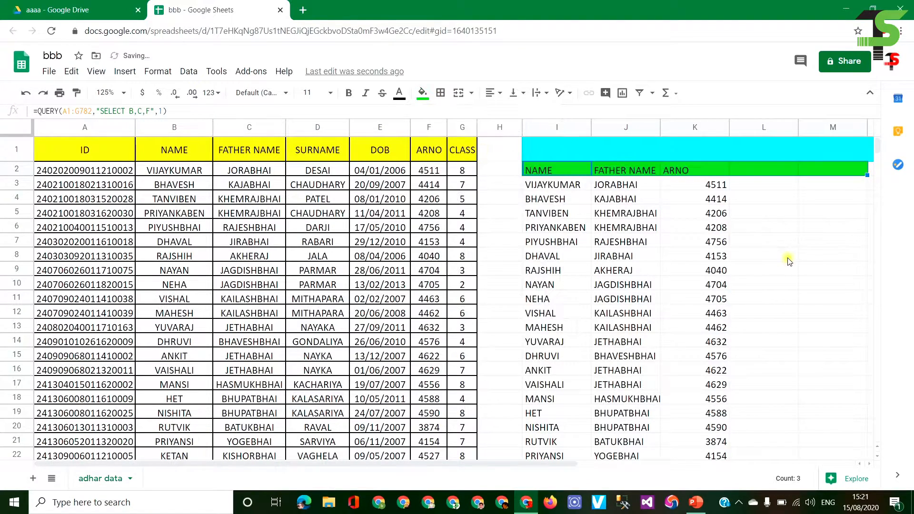
click(766, 239)
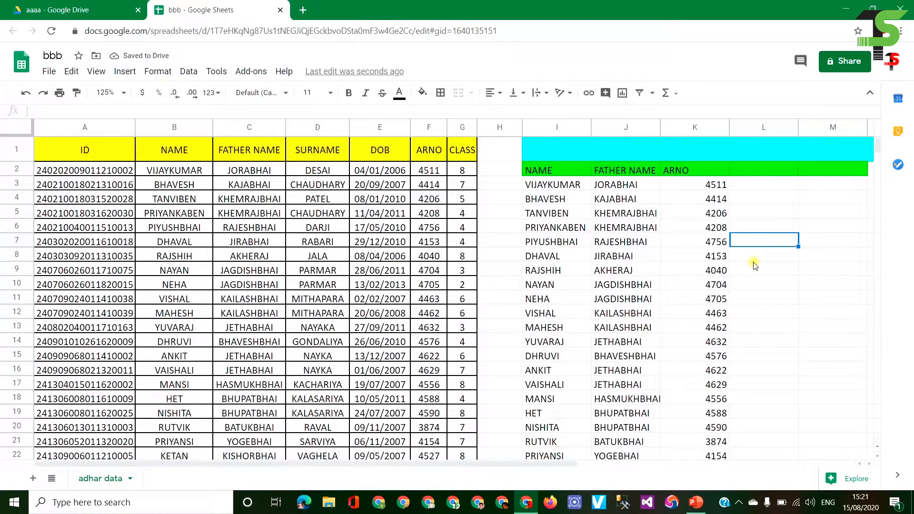
- Change the data range of the QUERY formula in I2 to the full columns A:G
click(564, 184)
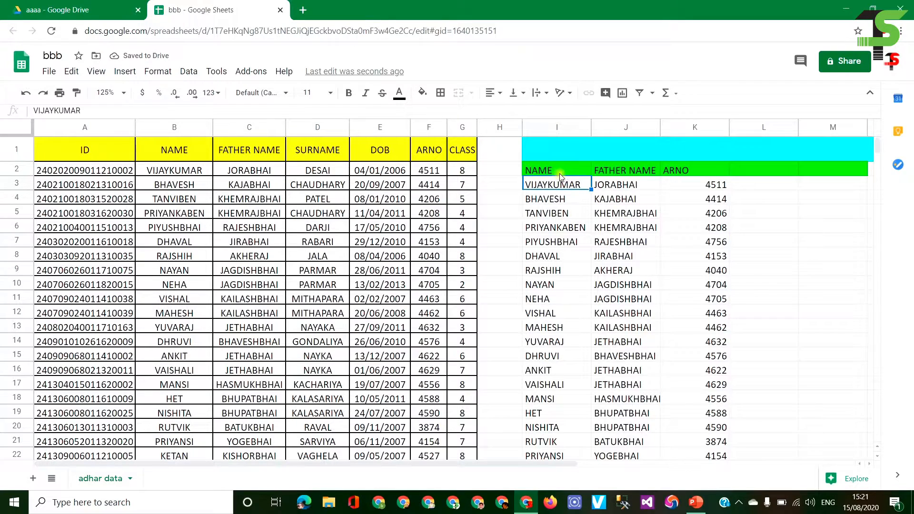
click(554, 168)
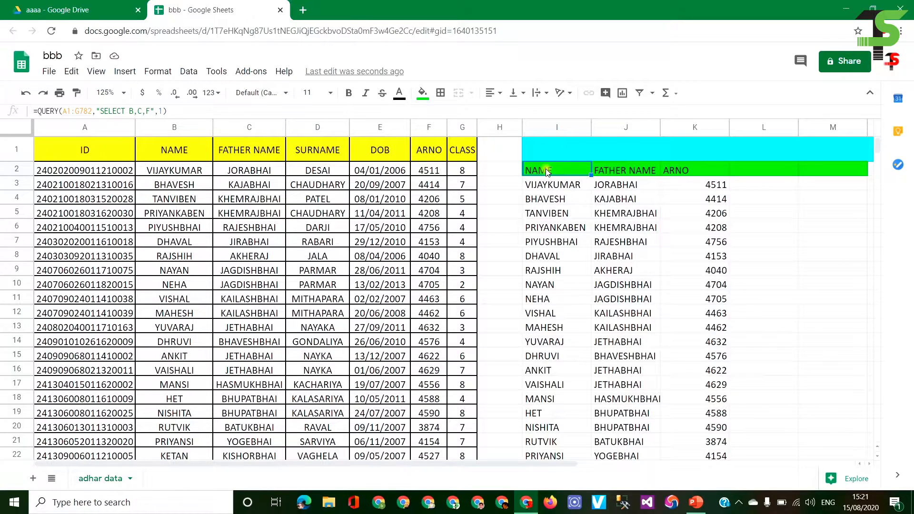
double_click(547, 171)
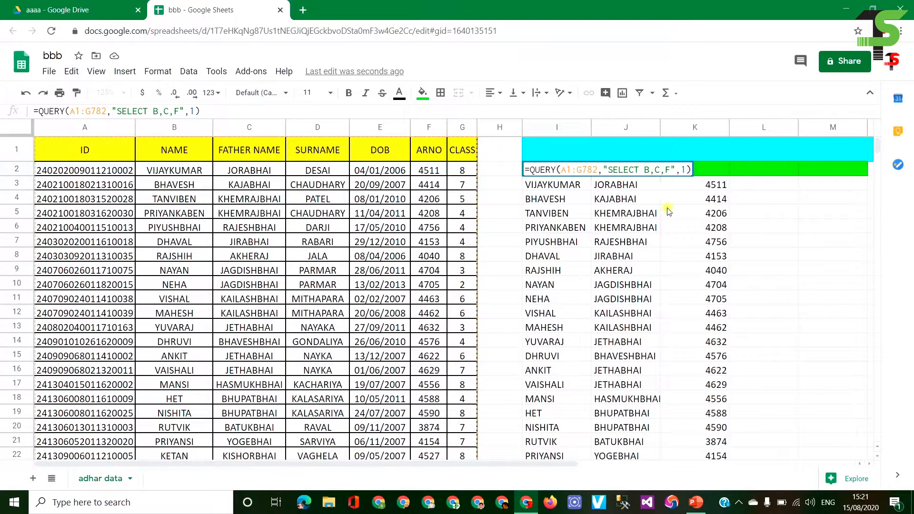
click(599, 169)
key(BackSpace)
key(BackSpace)
key(BackSpace)
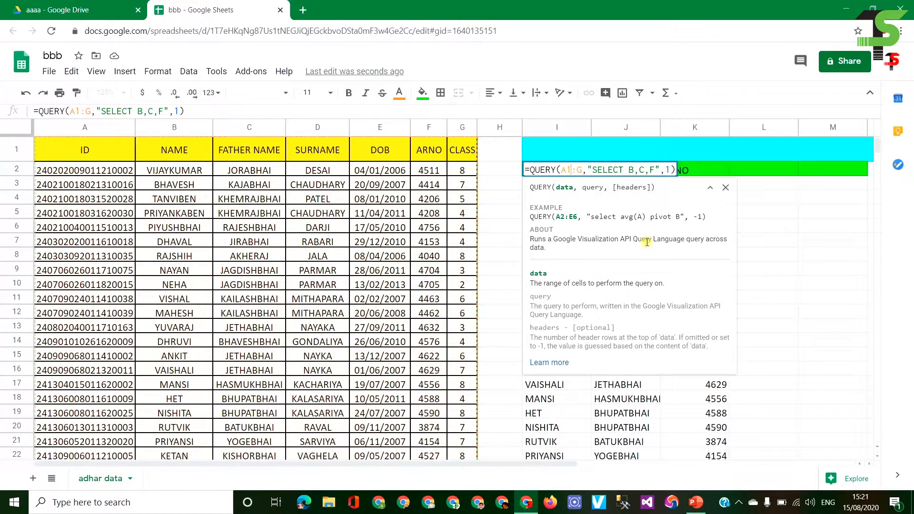
key(BackSpace)
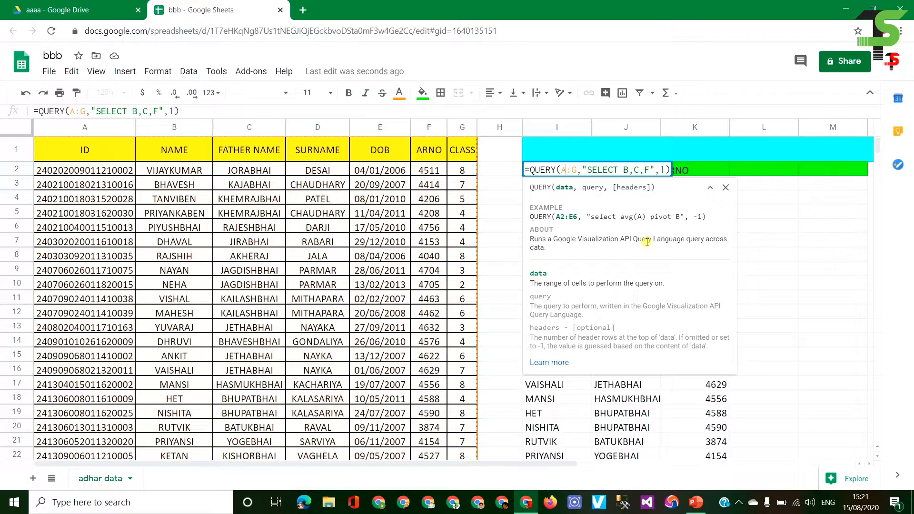
key(Return)
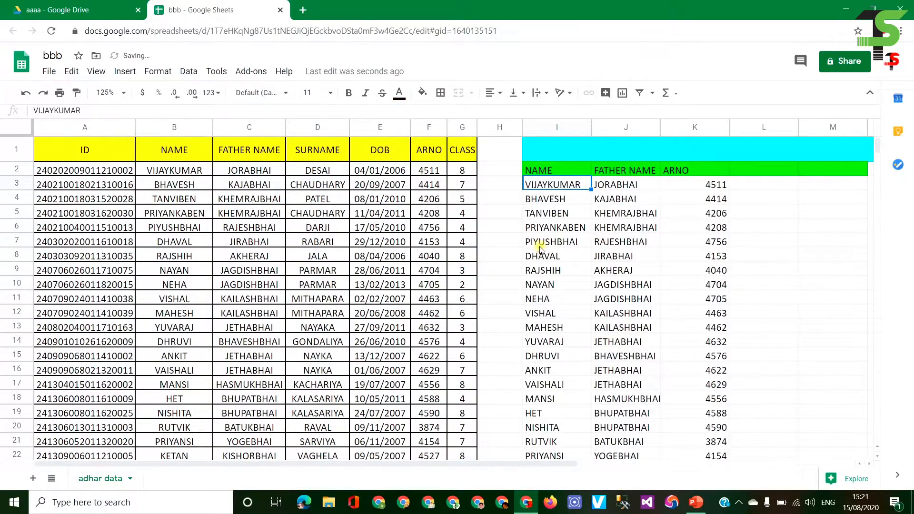
- Add a test row below the last student in row 783, entering KSDGKJSBD, KJDBJ, SKJGB and 25 in columns B to E
click(541, 229)
scroll(555, 286, down, 10)
scroll(562, 309, down, 20)
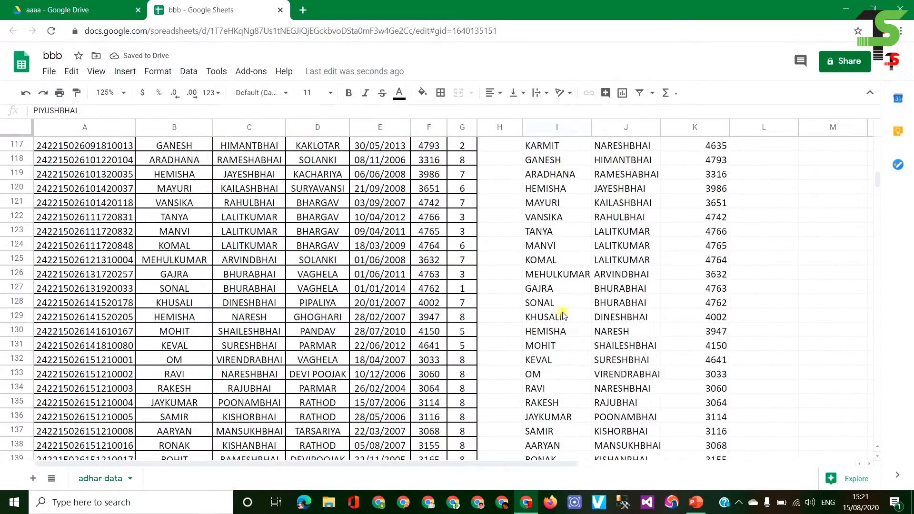
scroll(563, 312, down, 20)
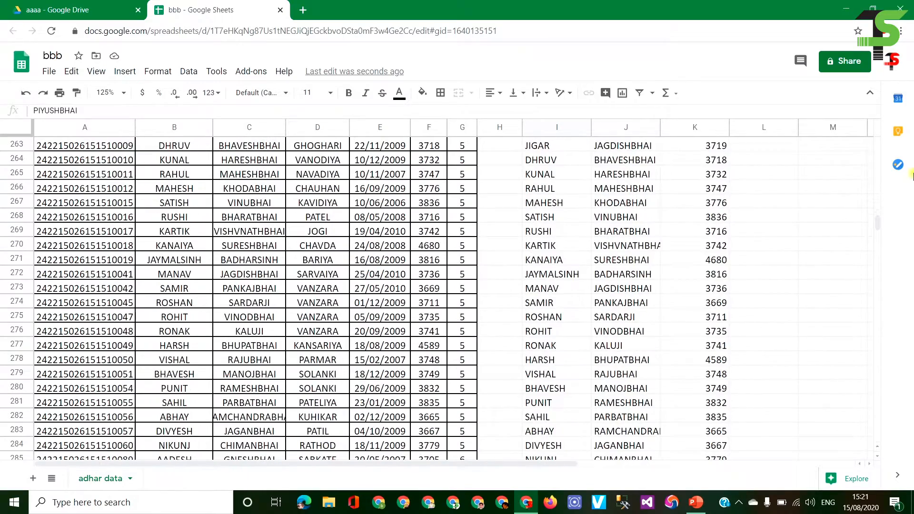
key(ctrl+Down)
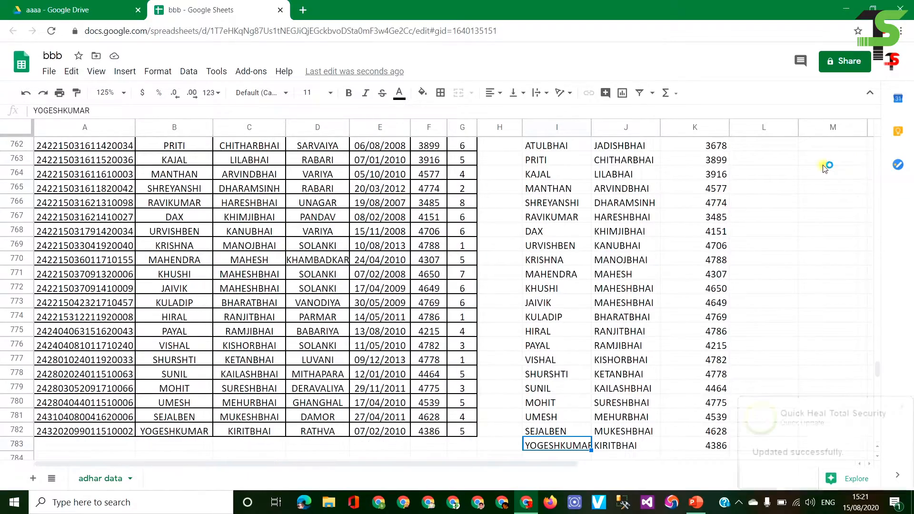
scroll(571, 272, down, 5)
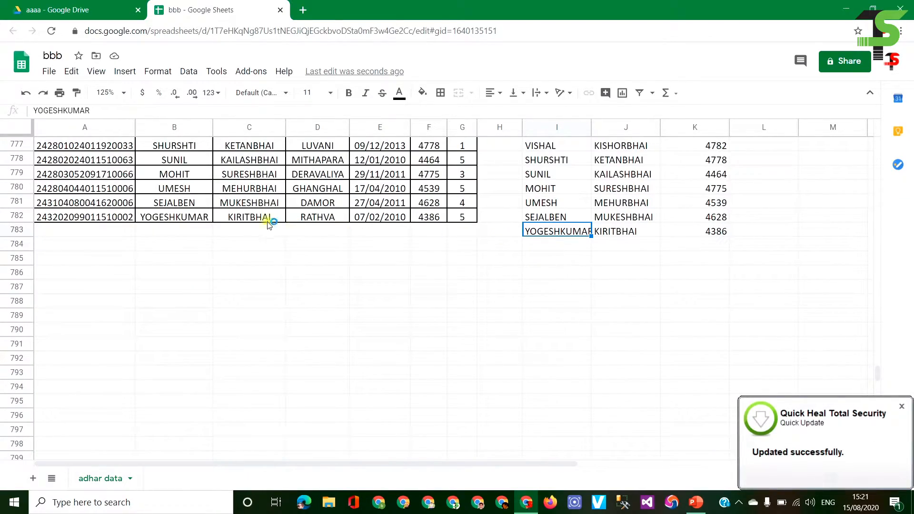
click(176, 217)
click(170, 231)
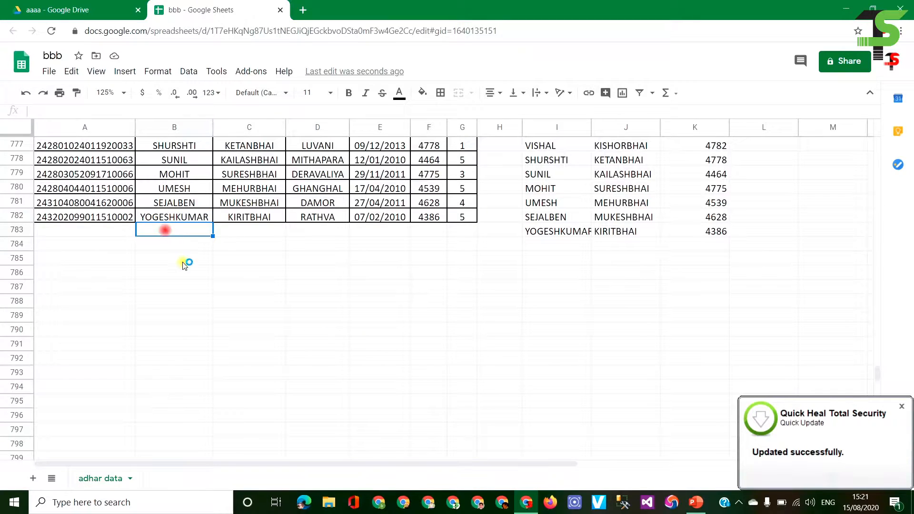
text(KSDGKJSBD)
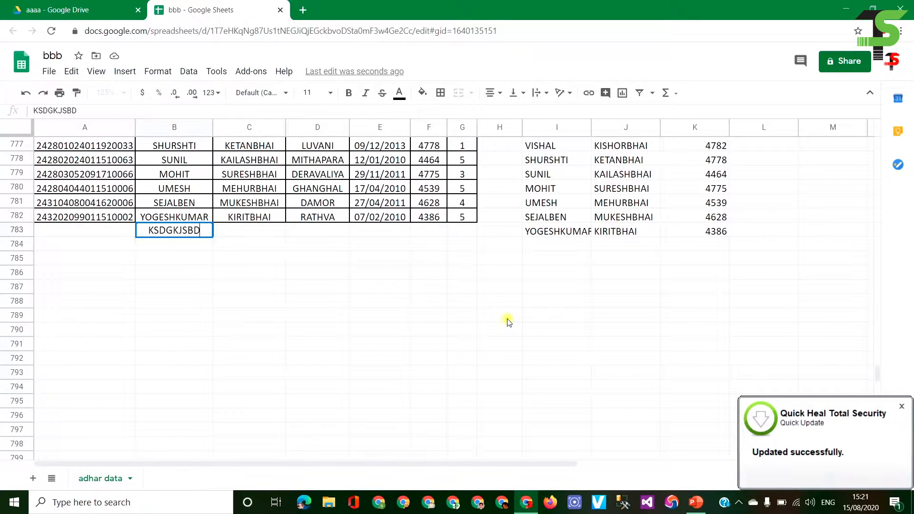
key(Tab)
text(KJDBJ)
key(Tab)
text(SKJGB)
key(Tab)
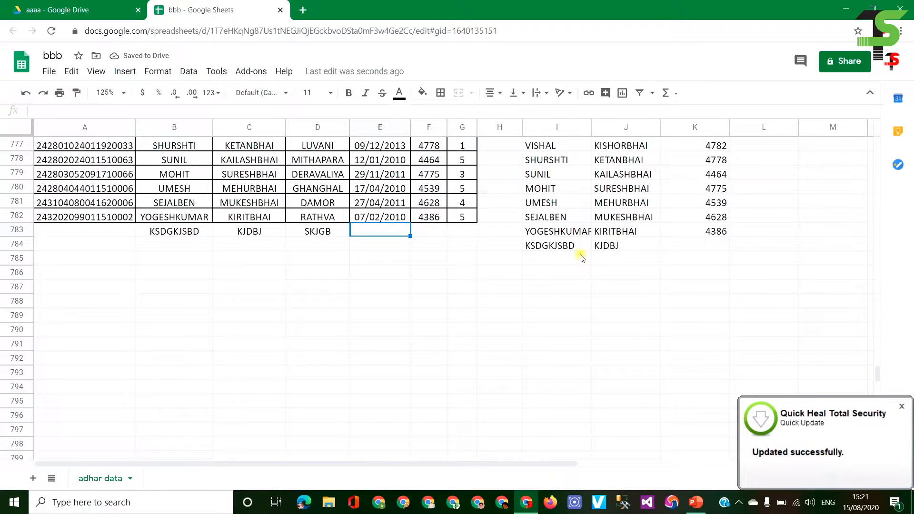
text(25)
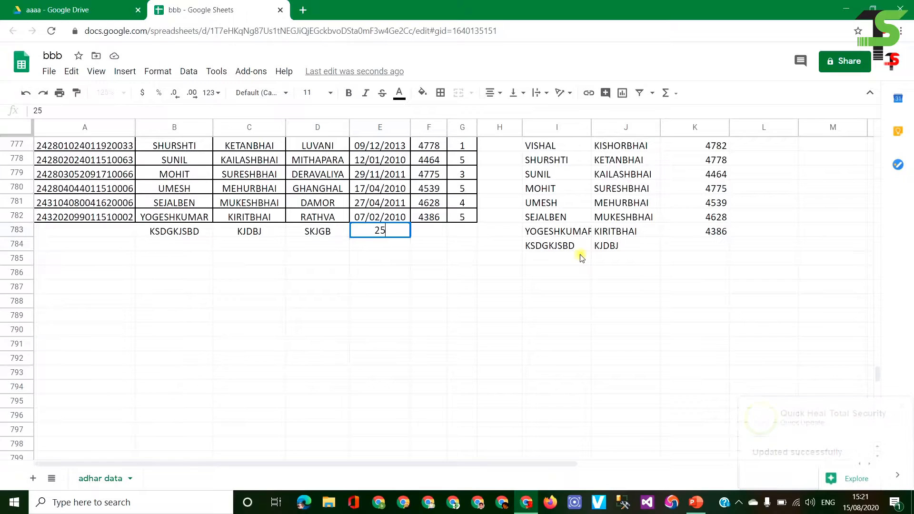
key(Return)
- Cut the query string "SELECT B,C,F" out of the QUERY formula in I2 and put a reference to cell I1 in its place
key(ctrl+Home)
click(550, 170)
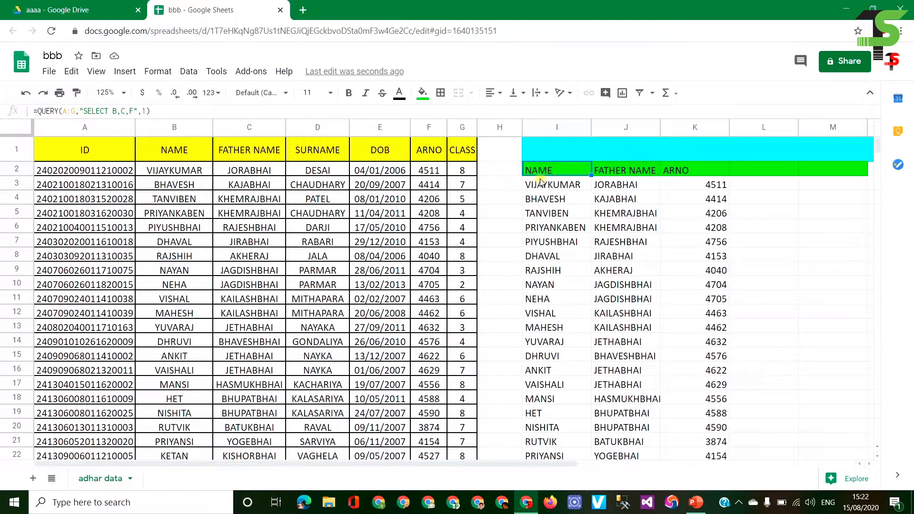
double_click(549, 170)
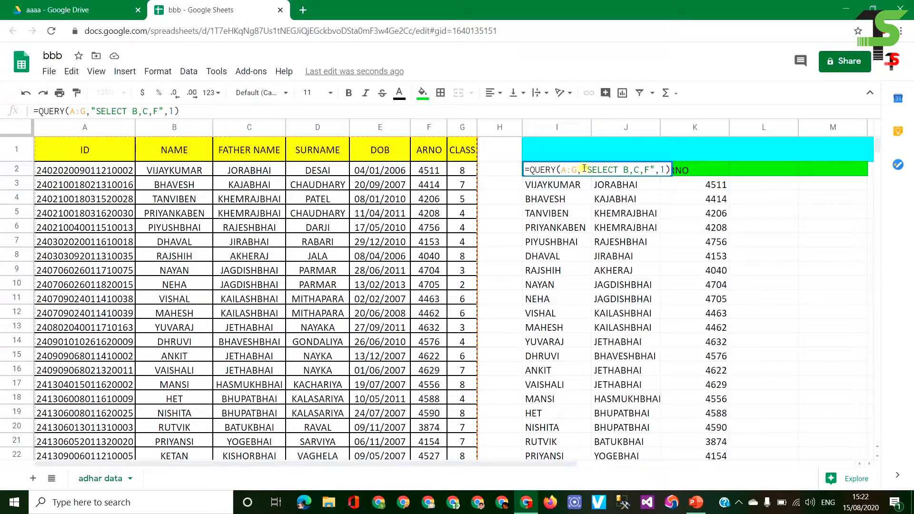
drag(583, 169, 656, 173)
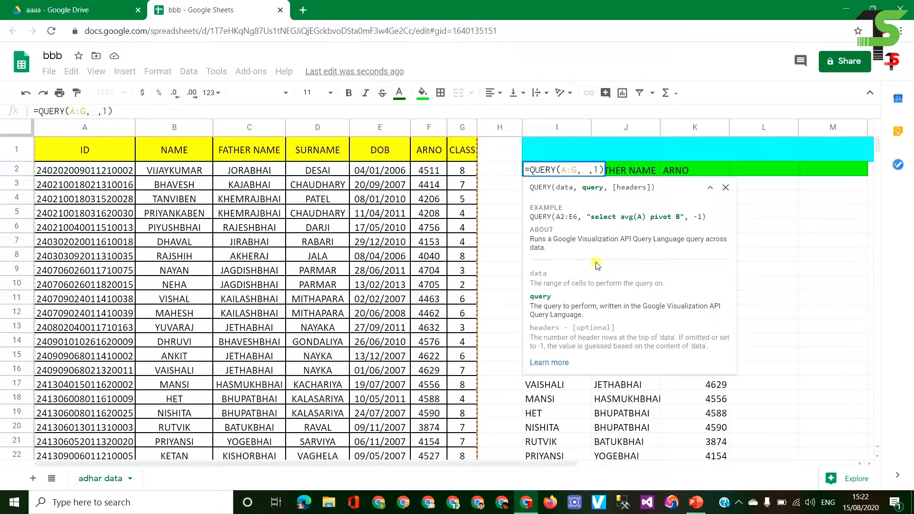
click(556, 151)
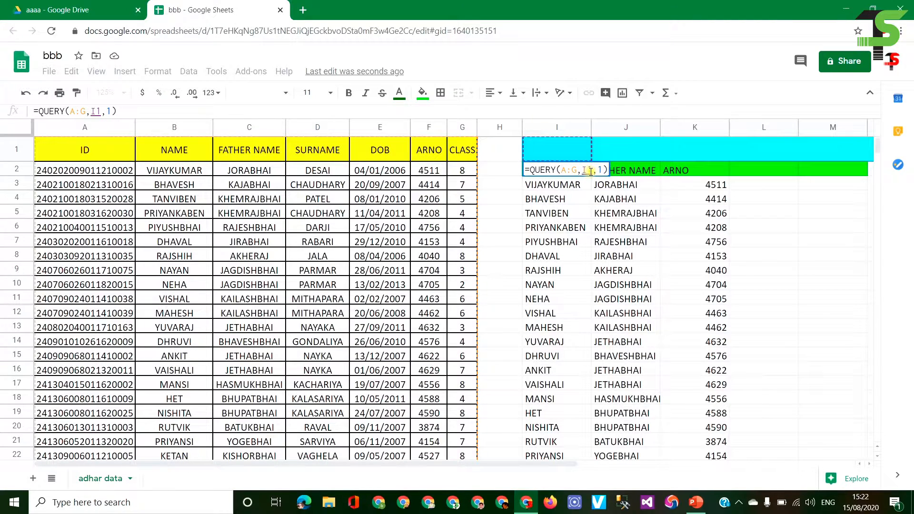
key(Return)
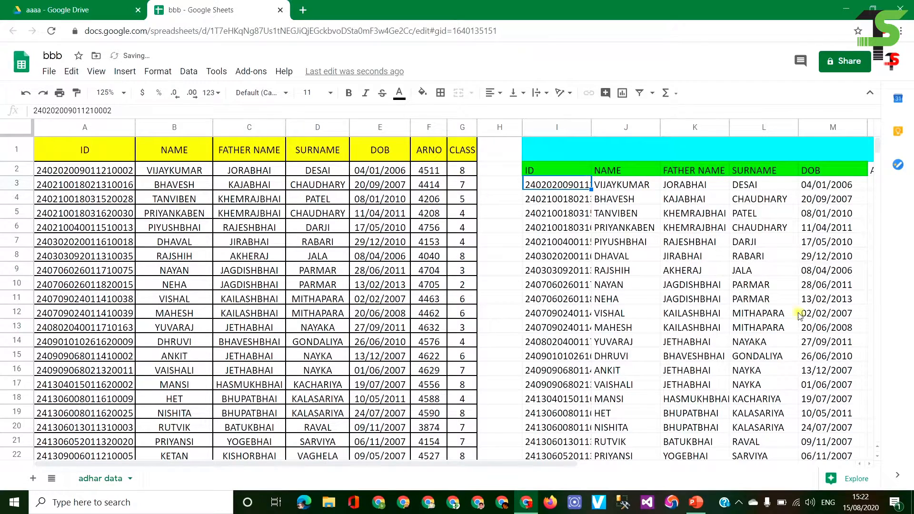
- Paste the cut query text into the merged cell I1 with paste special and remove its quotation marks, leaving SELECT B,C,F
click(578, 150)
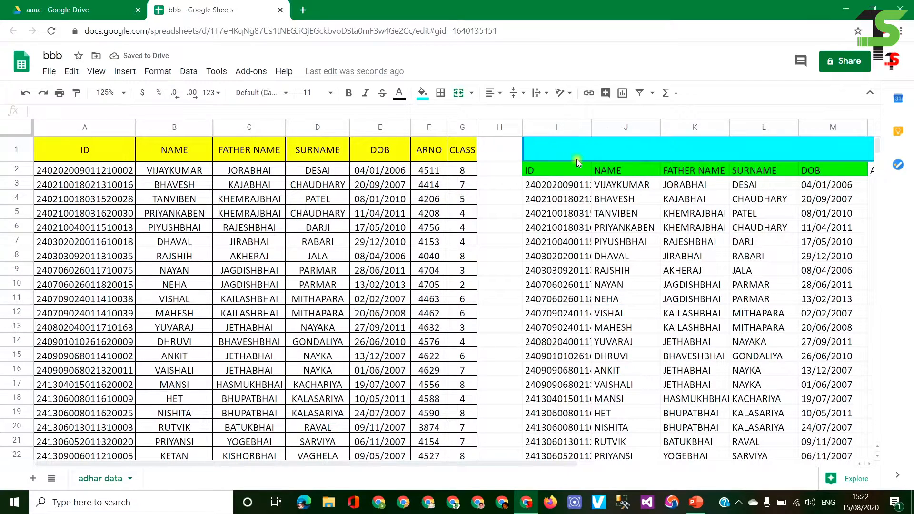
right_click(550, 144)
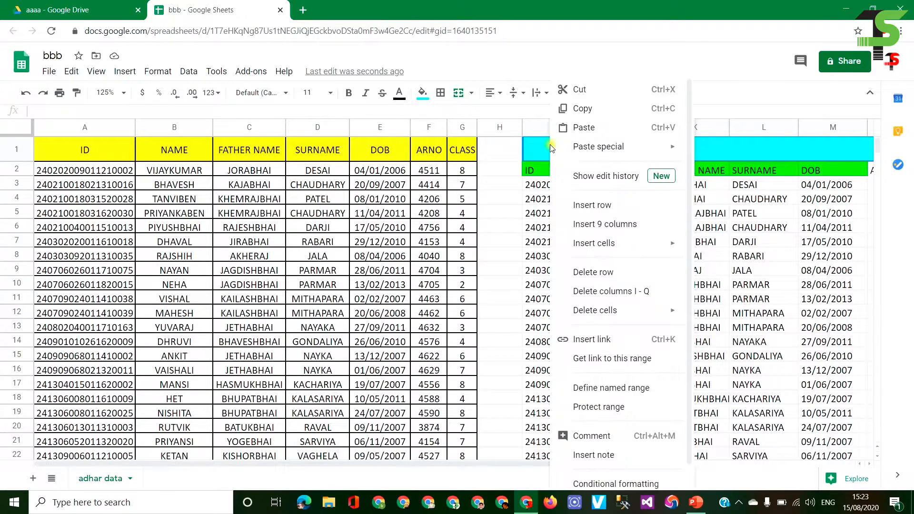
mouse_move(603, 147)
click(741, 150)
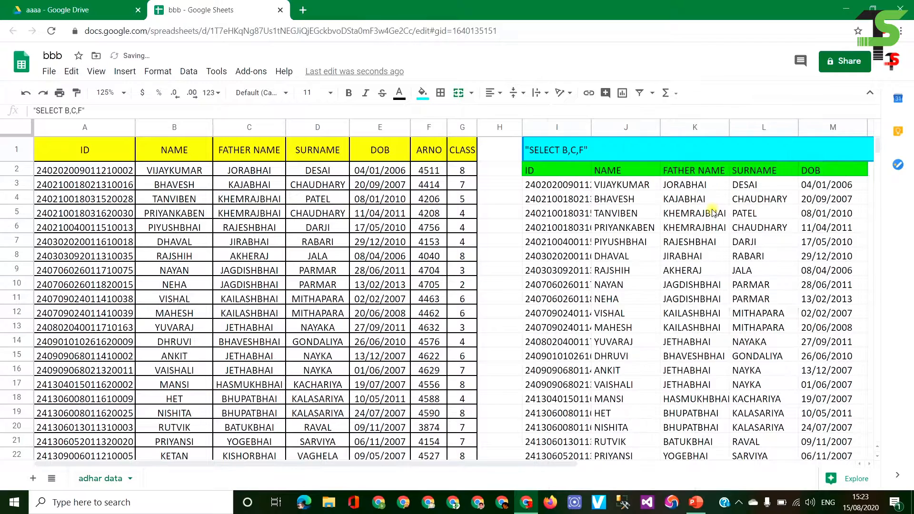
double_click(596, 148)
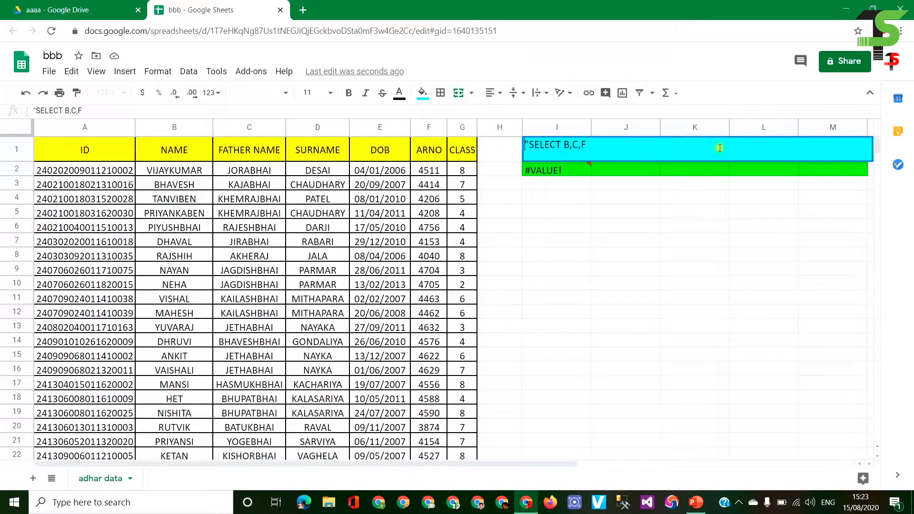
key(Home)
key(Delete)
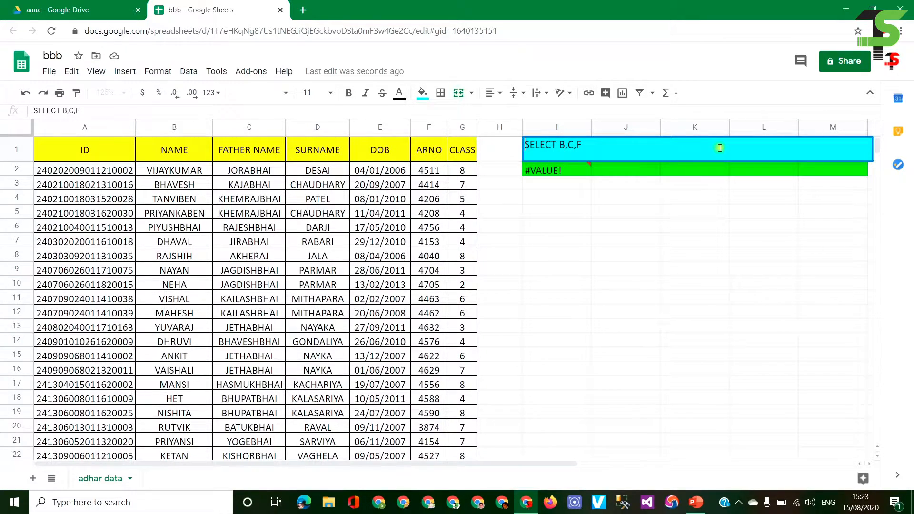
key(Return)
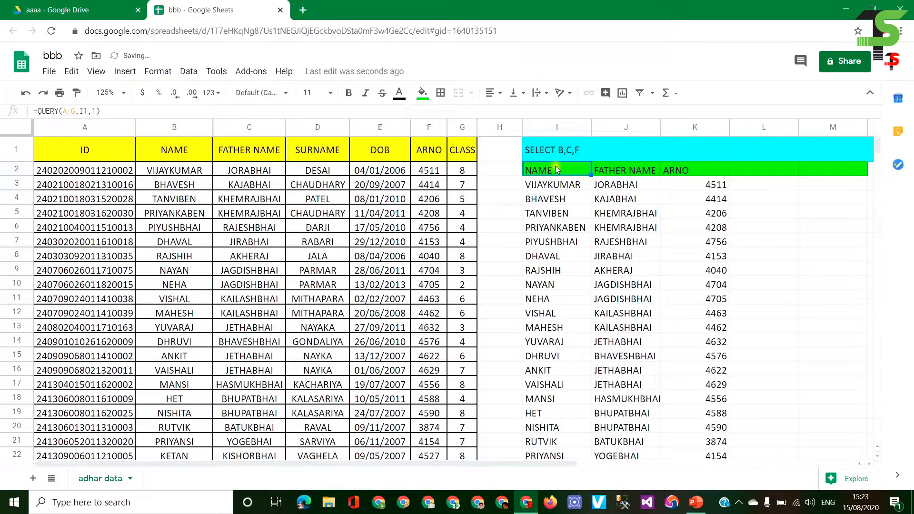
- Add column G to the query text in I1 so that it reads SELECT B,C,F,G
click(541, 153)
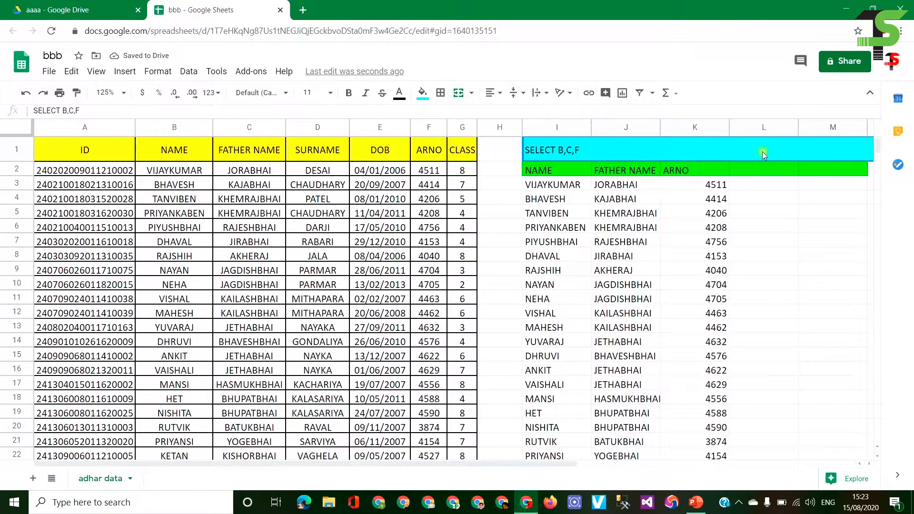
click(548, 172)
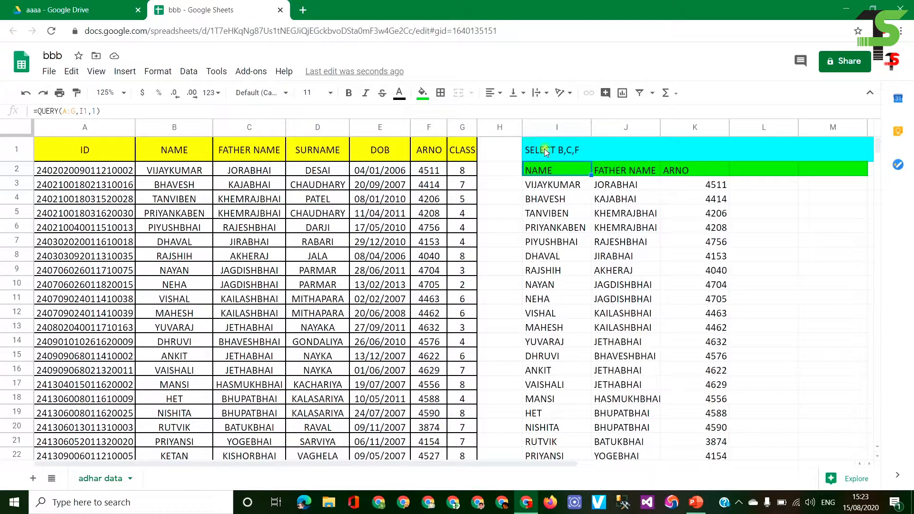
click(598, 149)
double_click(598, 148)
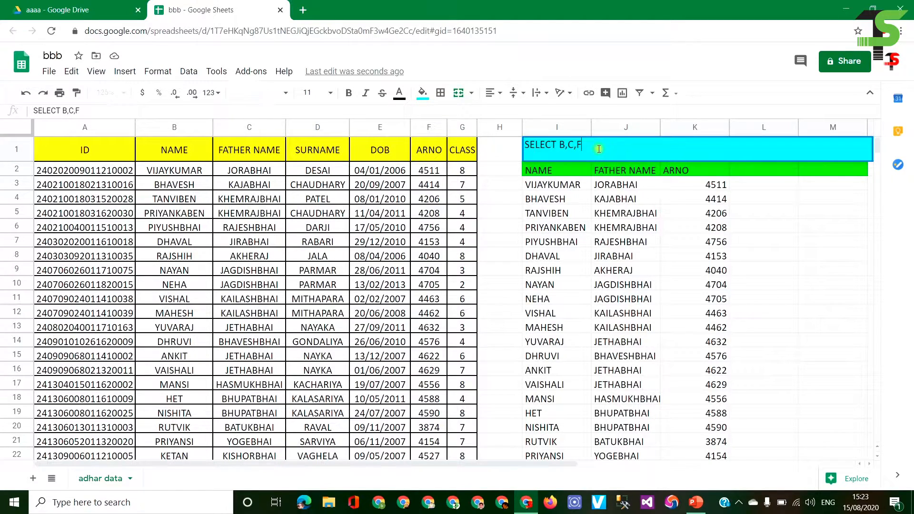
text(,G)
key(Return)
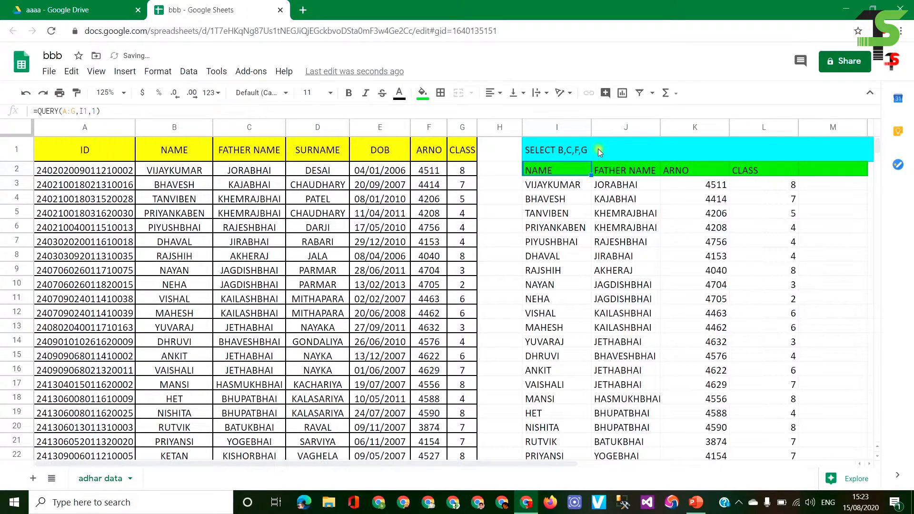
- Filter the query to class 8 by extending the text in I1 to SELECT B,C,F,G WHERE G=8
click(779, 190)
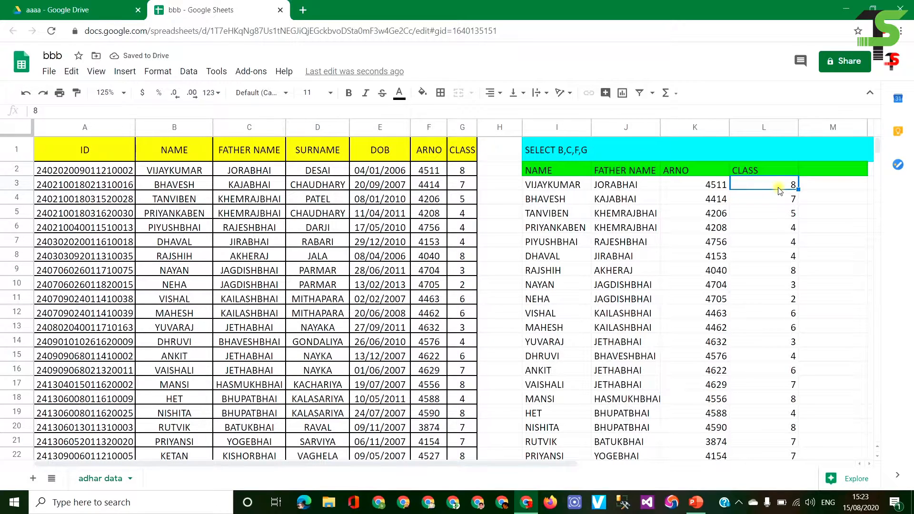
click(598, 150)
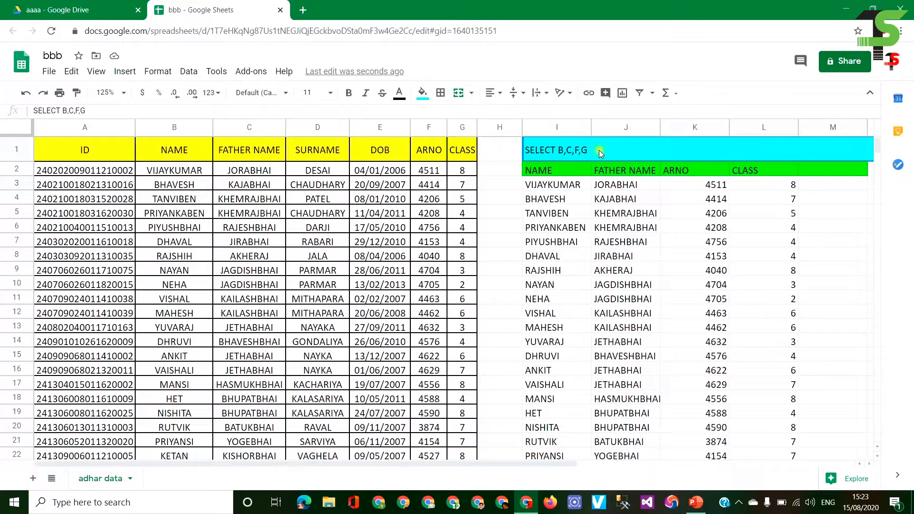
double_click(599, 150)
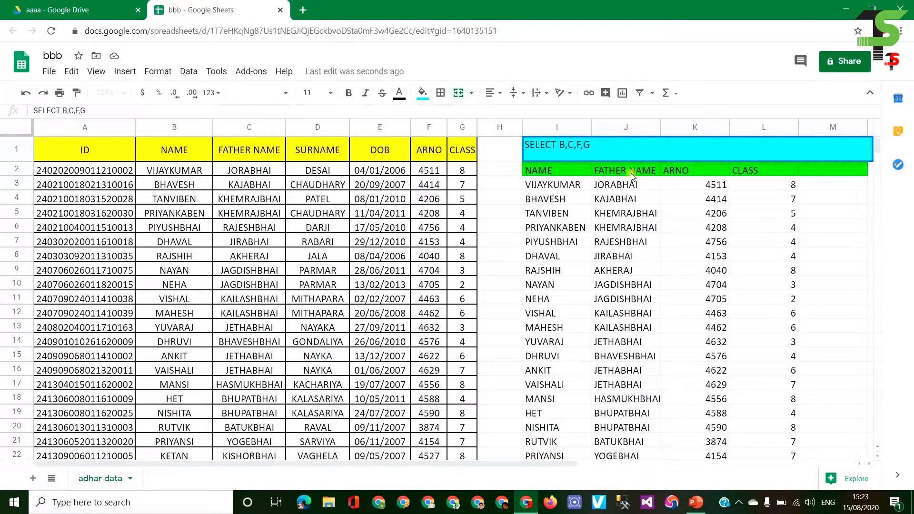
text(WHERE)
text(G=8)
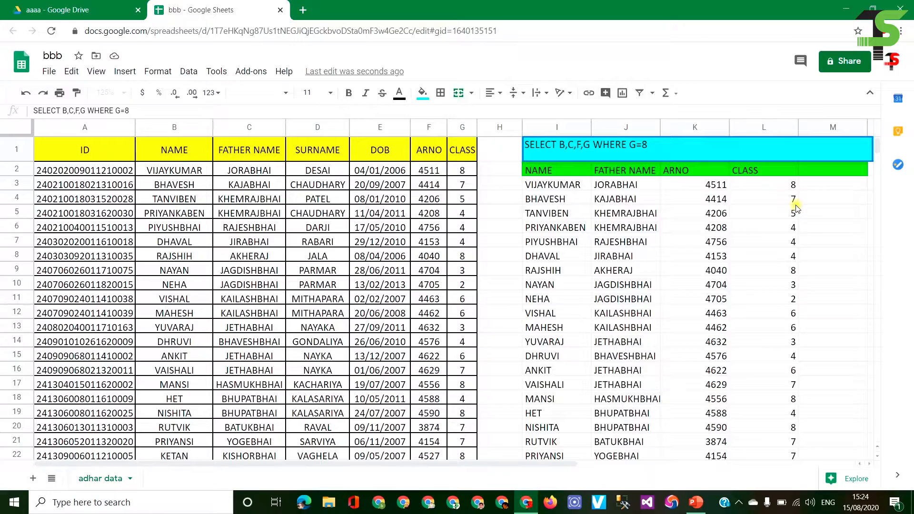
key(Return)
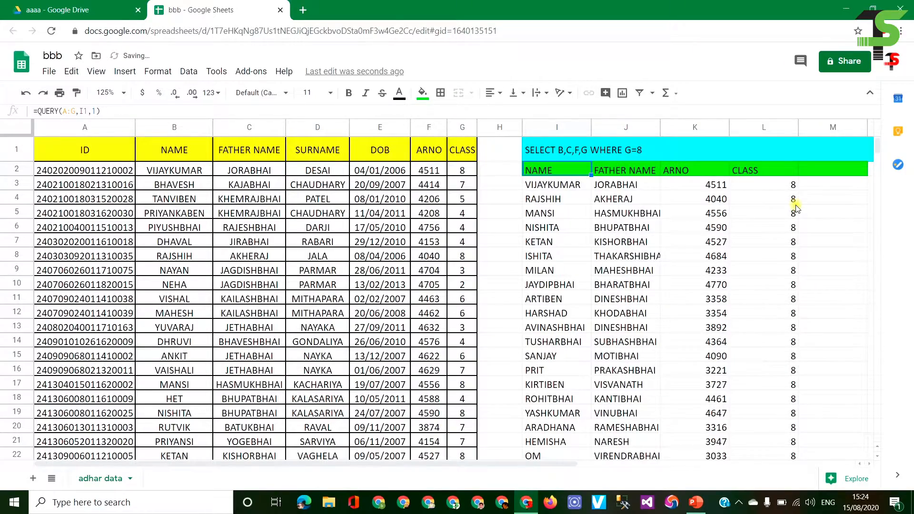
- Replace the G=8 condition in I1 with one matching column B to the student name in B10, written without quotes
click(793, 216)
scroll(793, 219, down, 20)
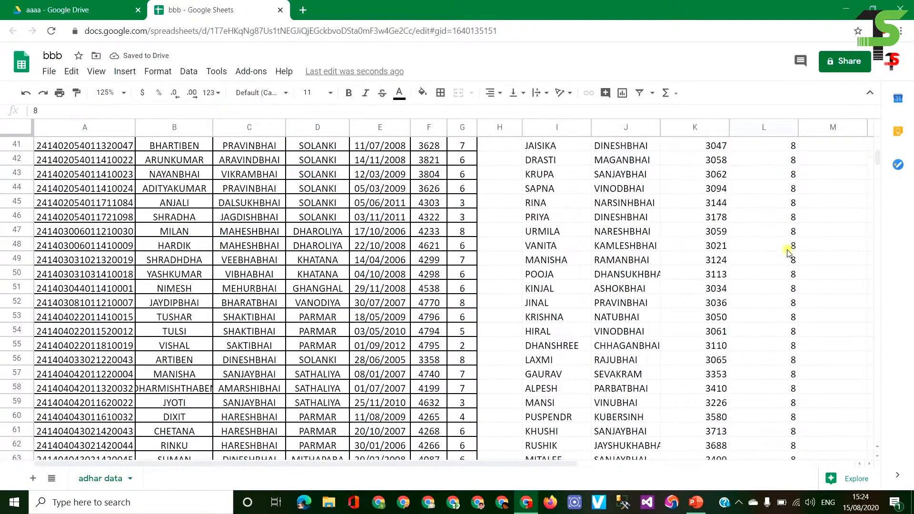
scroll(793, 291, down, 9)
scroll(788, 286, up, 20)
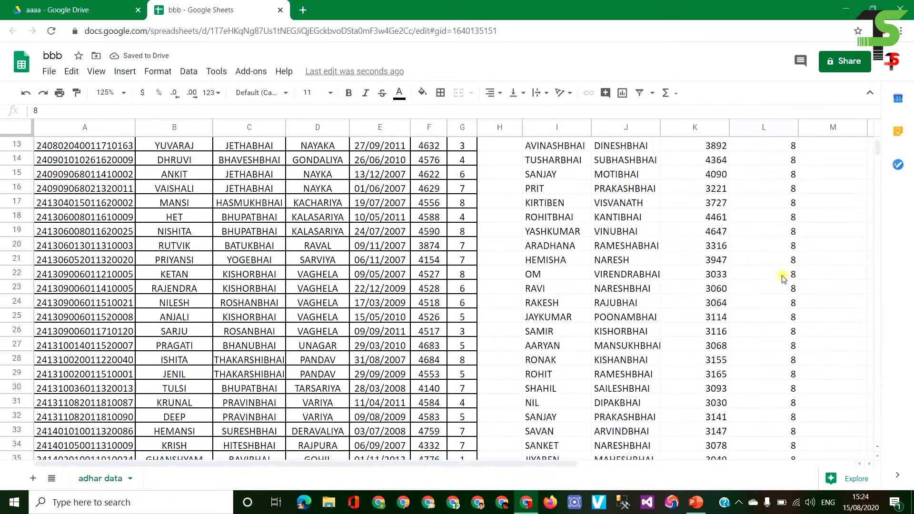
click(655, 154)
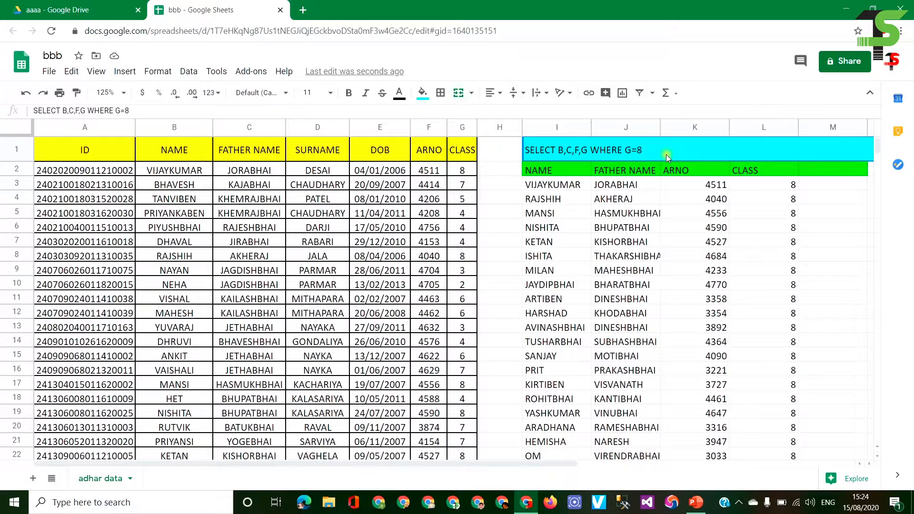
double_click(667, 154)
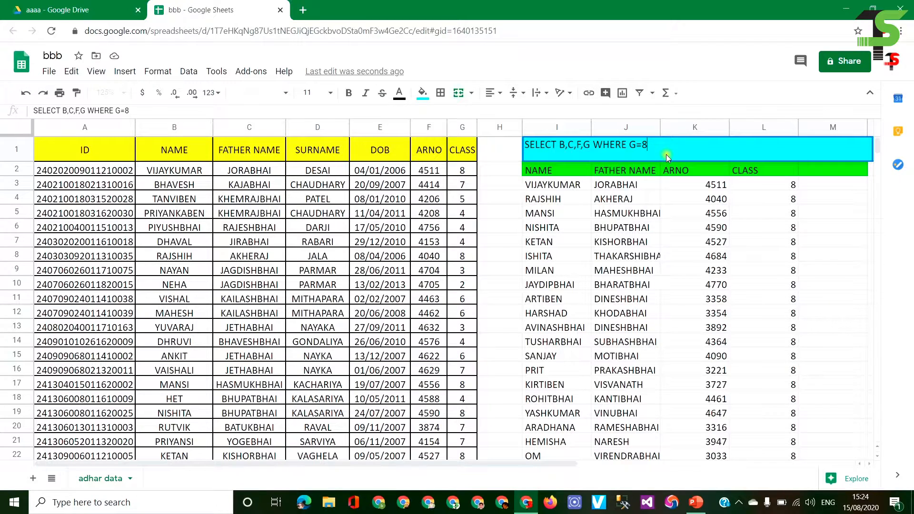
key(BackSpace)
key(BackSpace)
key(BackSpace)
text(B=NEHA)
key(Return)
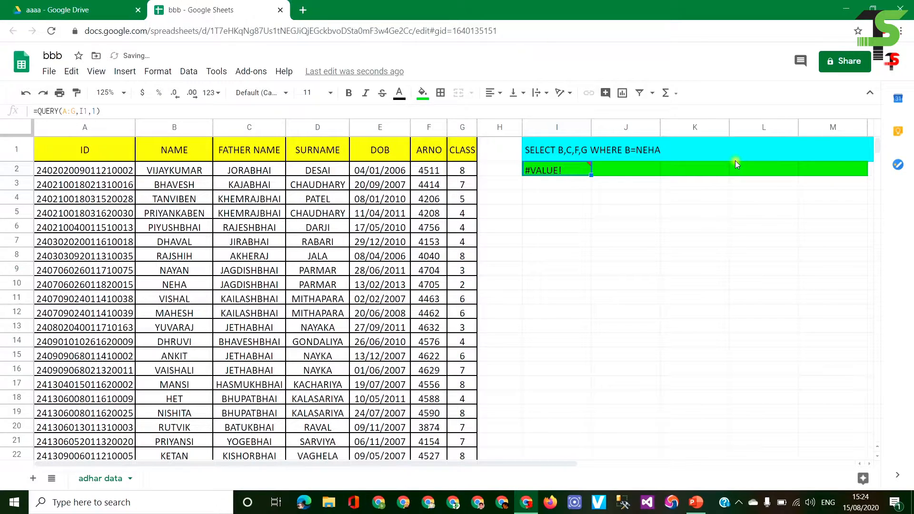
- Enclose the student name in I1's column B condition in single quotes and check the returned name, father name, ARNO and class
click(659, 150)
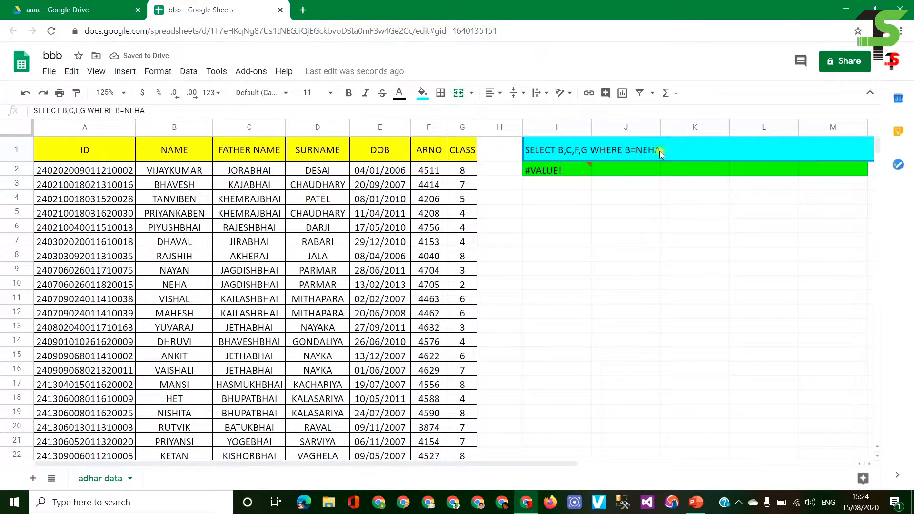
double_click(659, 150)
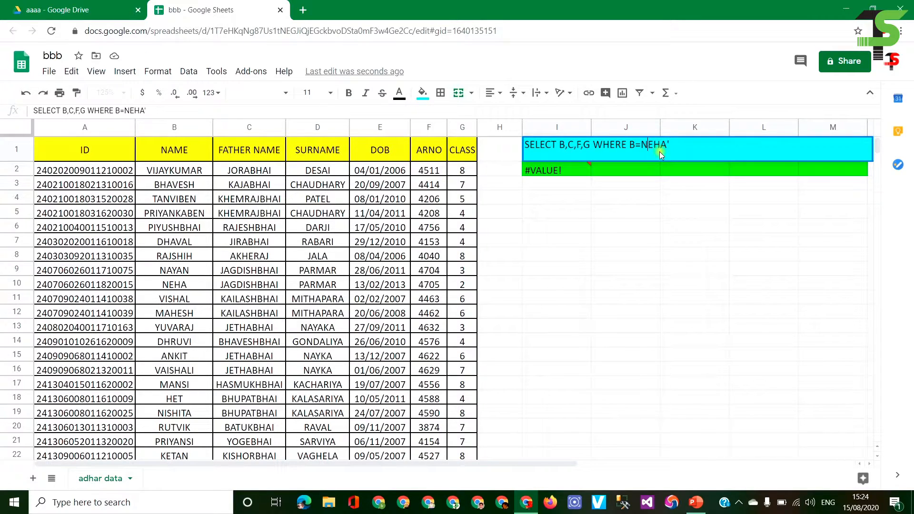
text(')
key(Return)
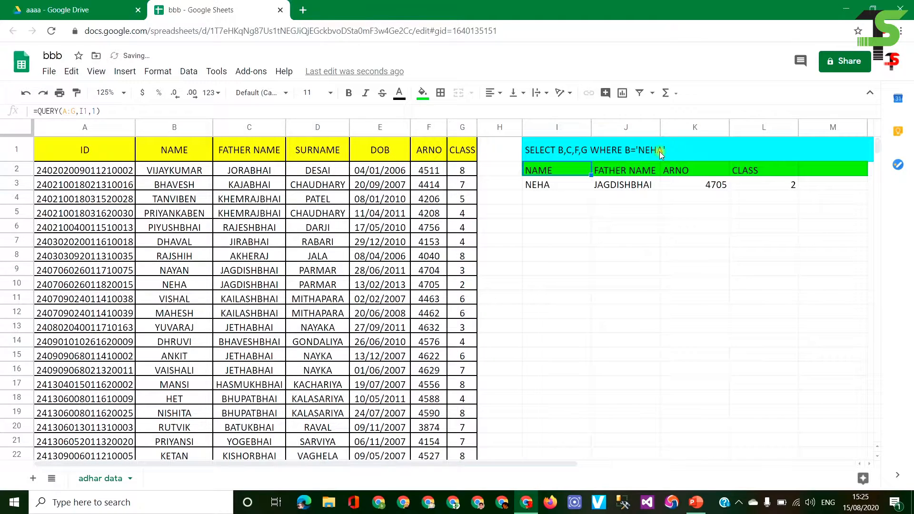
click(571, 185)
click(631, 175)
click(711, 186)
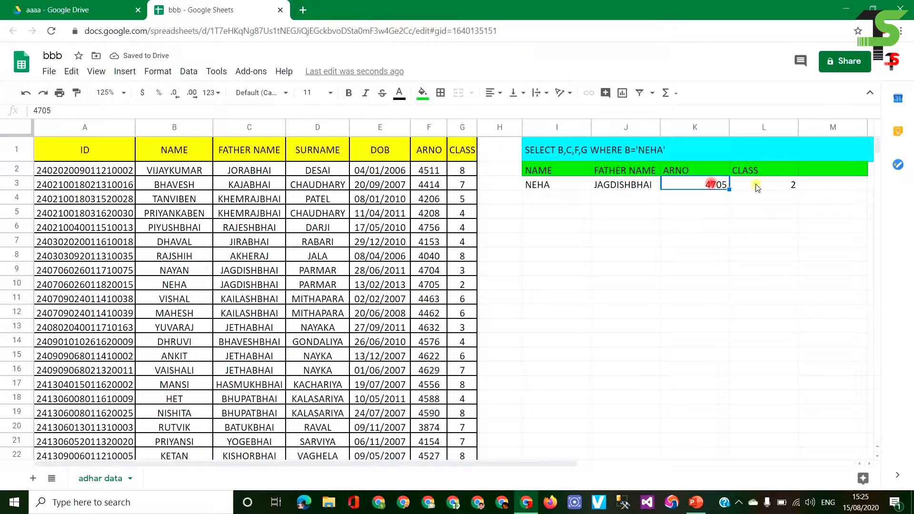
click(784, 187)
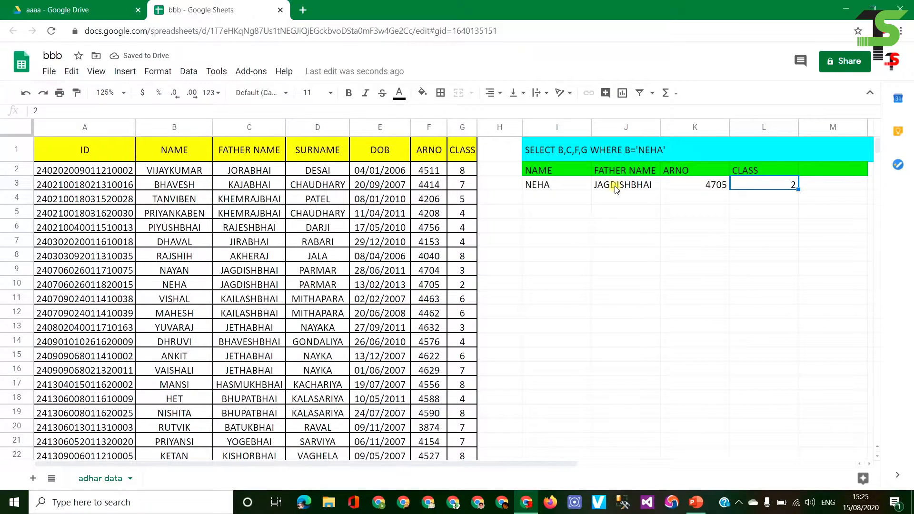
- Replace the name condition in I1 so that the query reads SELECT B,C,F,G WHERE F<4000
click(669, 148)
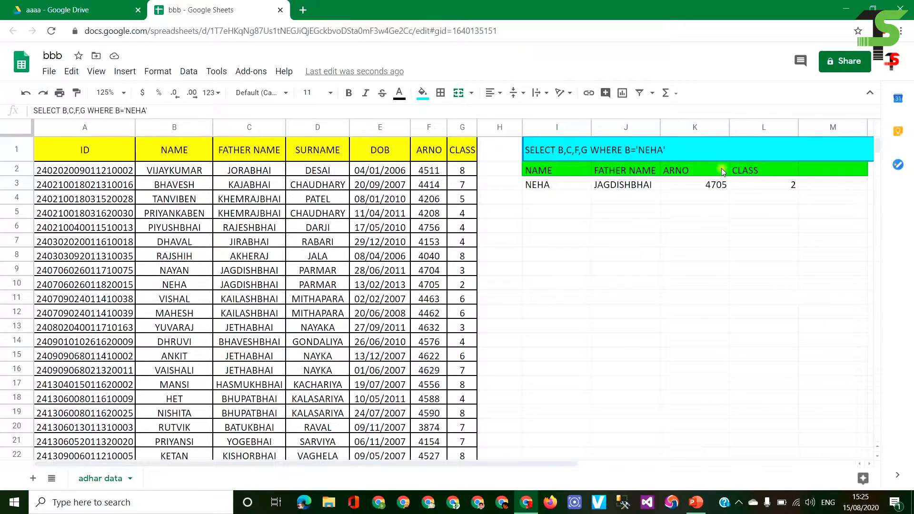
key(Return)
key(BackSpace)
key(BackSpace)
key(BackSpace)
key(BackSpace)
key(BackSpace)
key(BackSpace)
key(BackSpace)
key(BackSpace)
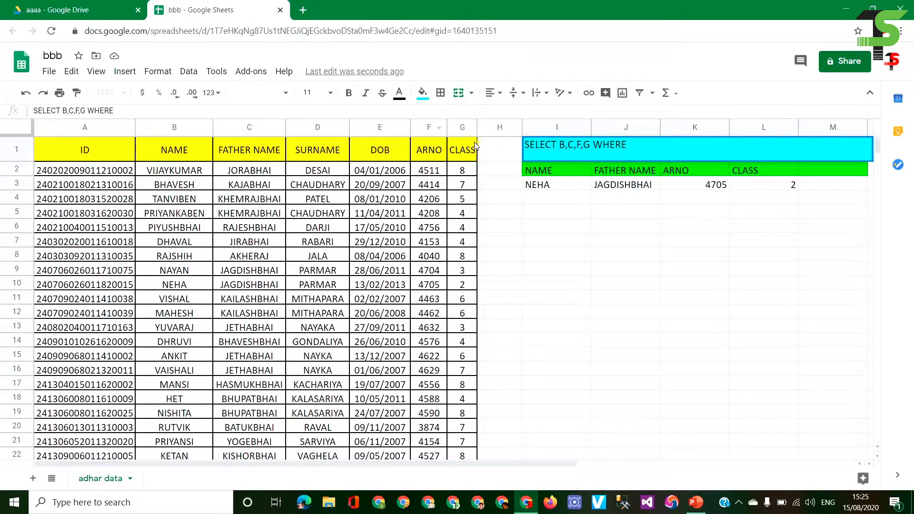
text(F)
text(<4000)
key(Return)
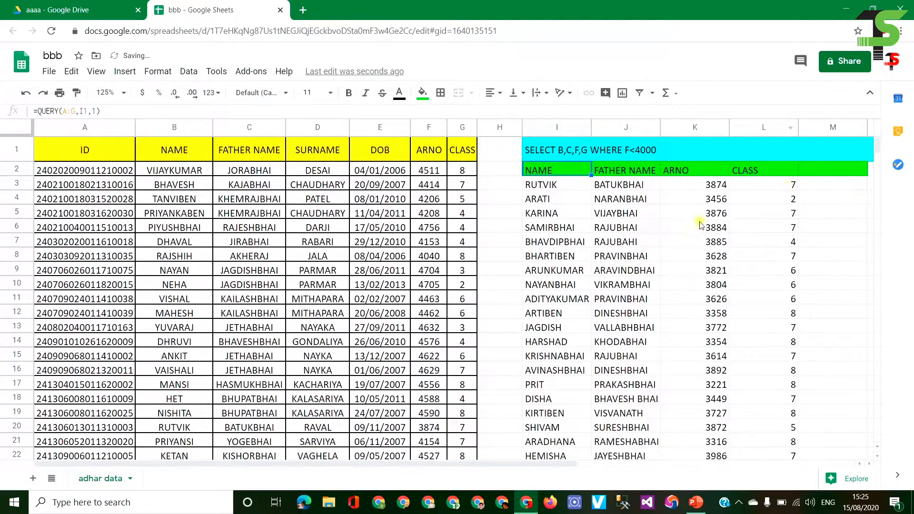
- Look through the ARNO values of the filtered results far down the sheet
click(700, 224)
scroll(709, 262, down, 20)
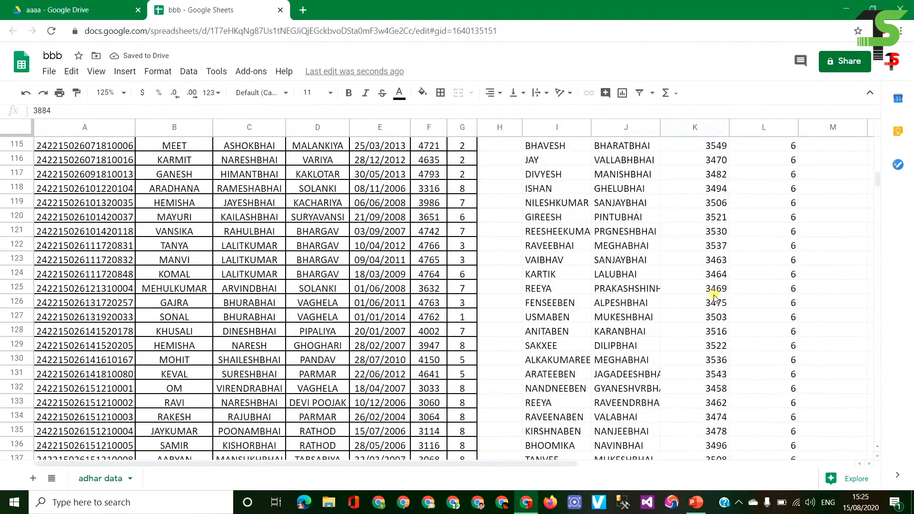
scroll(714, 297, down, 20)
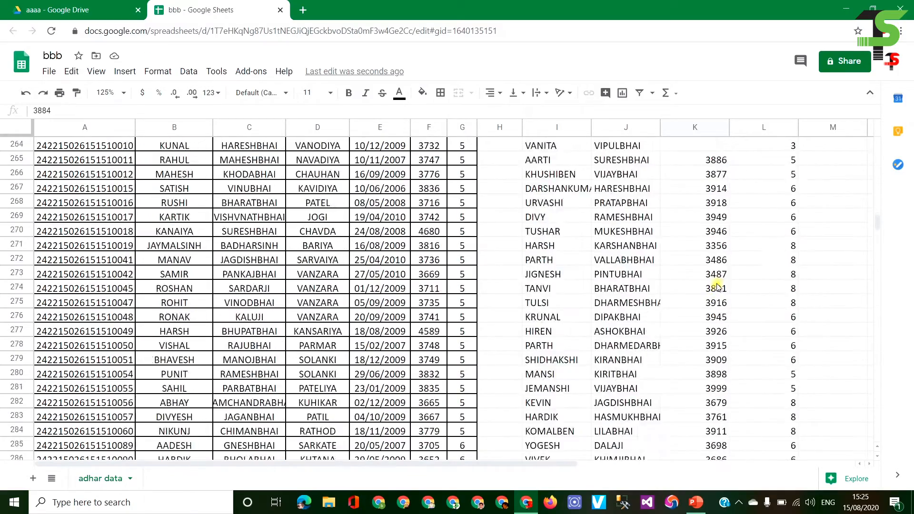
scroll(716, 285, down, 5)
scroll(721, 283, up, 20)
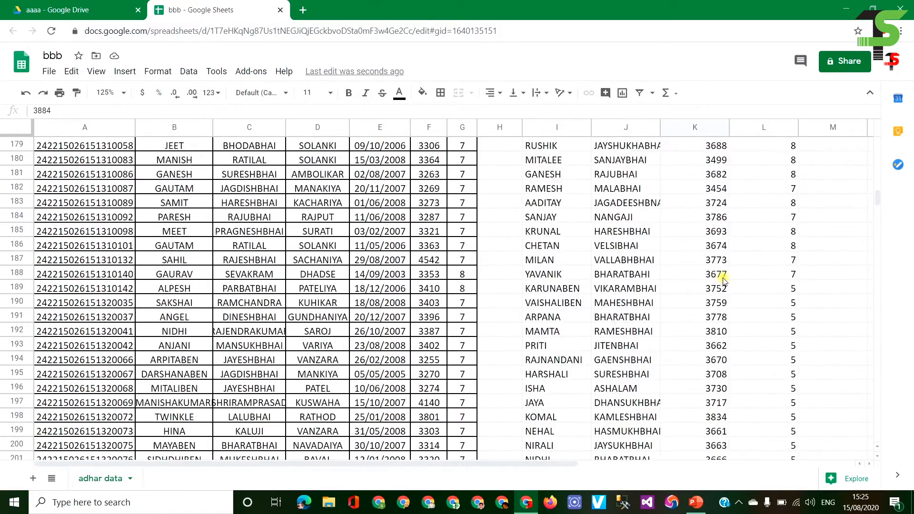
scroll(721, 281, up, 20)
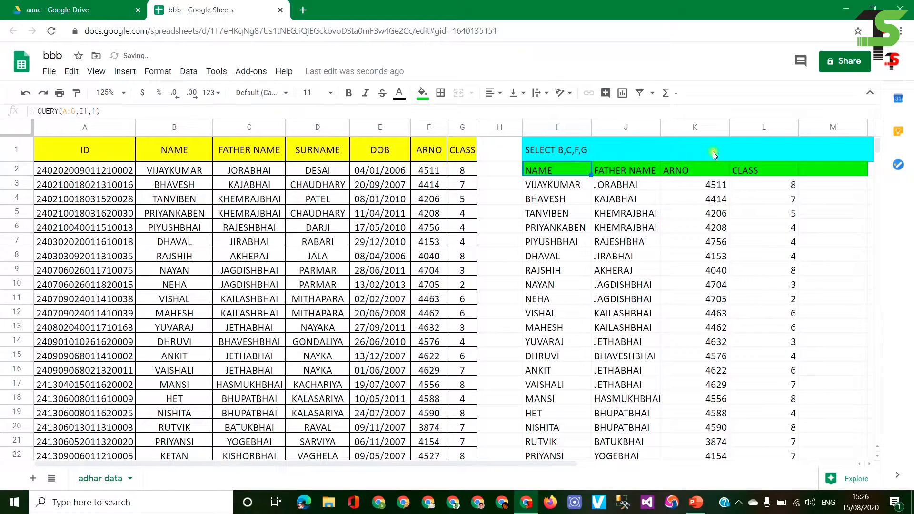
- Extend SELECT B,C,F,G in I1 with WHERE, matching B to the quoted student name in B7 AND G<5, and check the returned rows
click(632, 143)
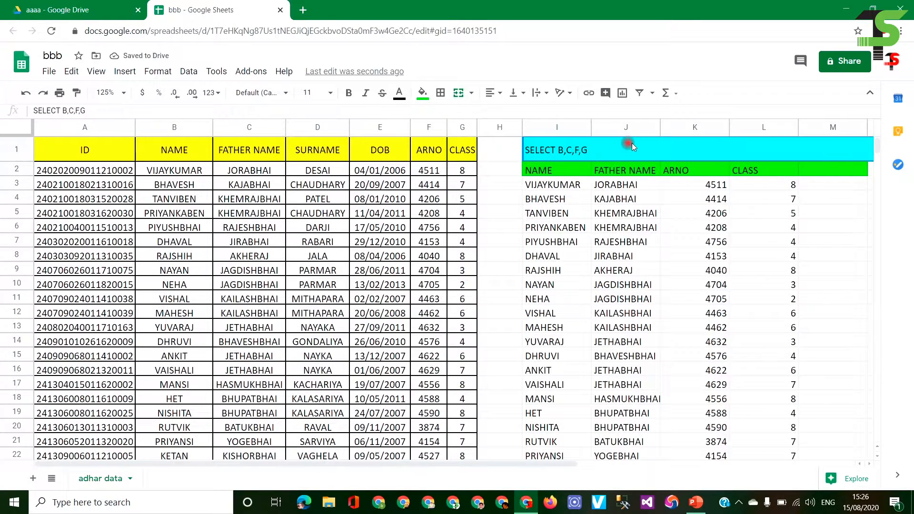
double_click(663, 143)
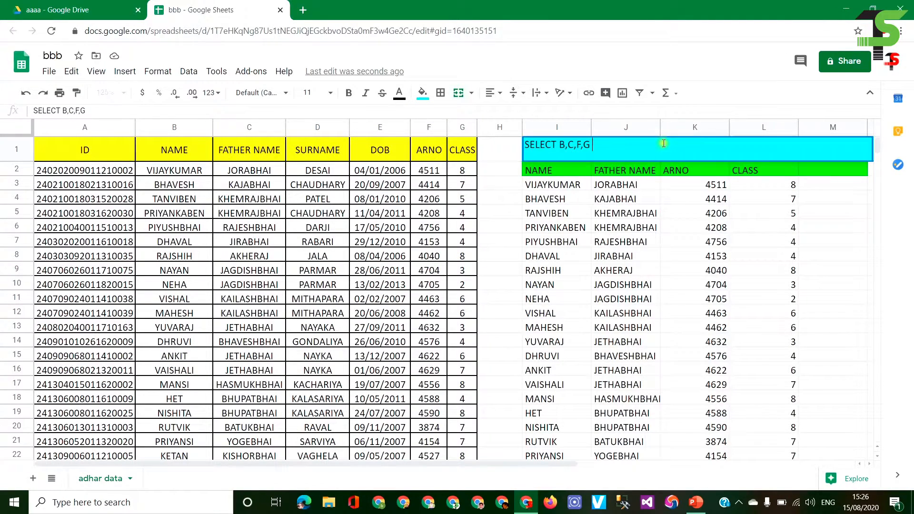
text(WHERE)
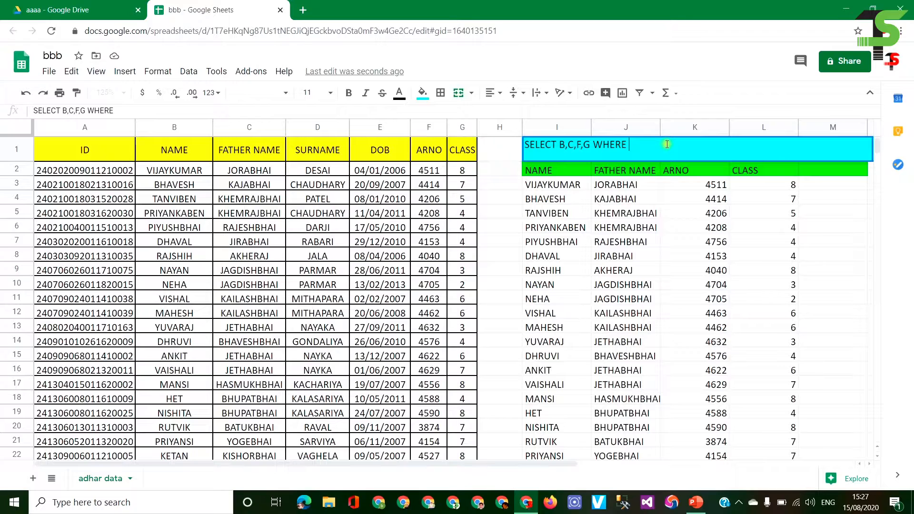
text(B='DHAVAL)
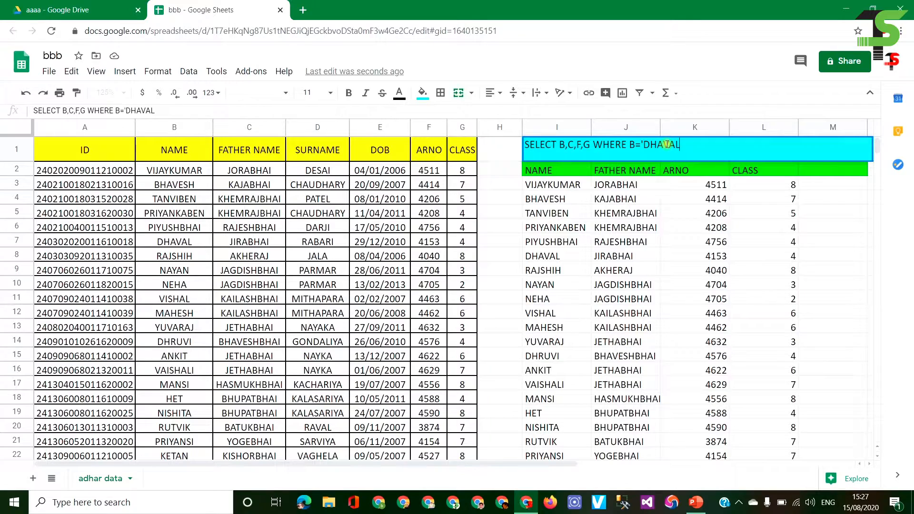
text(' AND)
text(G=)
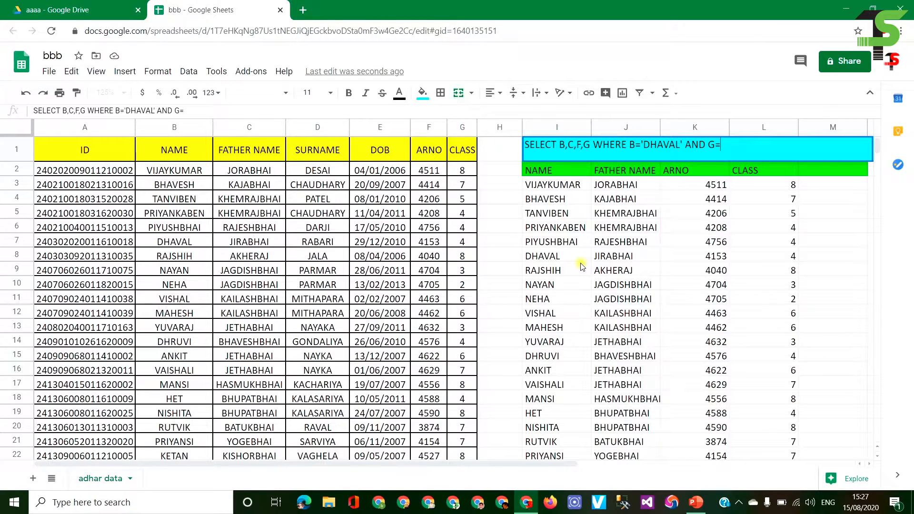
key(BackSpace)
text(<5)
key(Return)
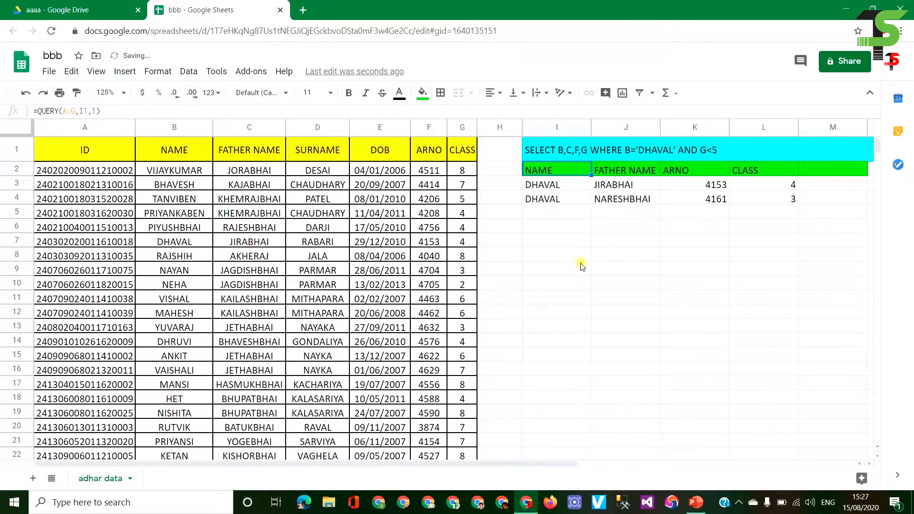
click(562, 186)
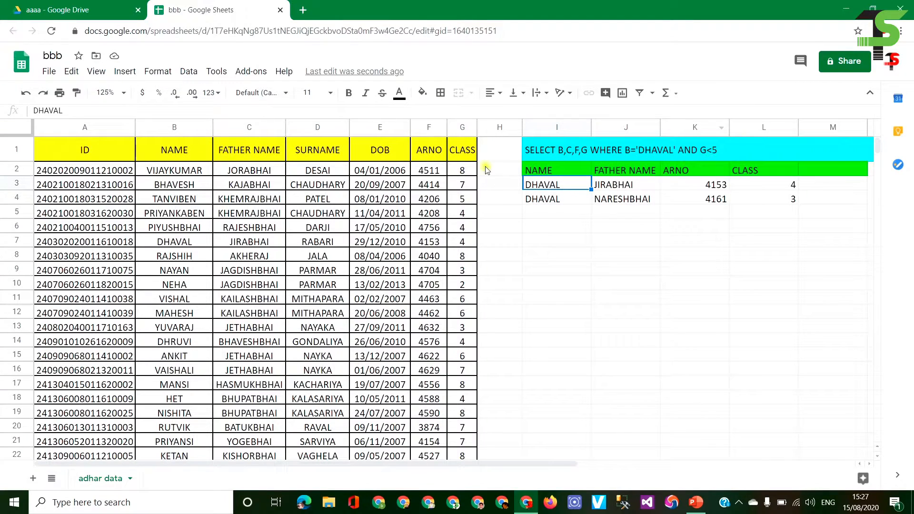
click(548, 200)
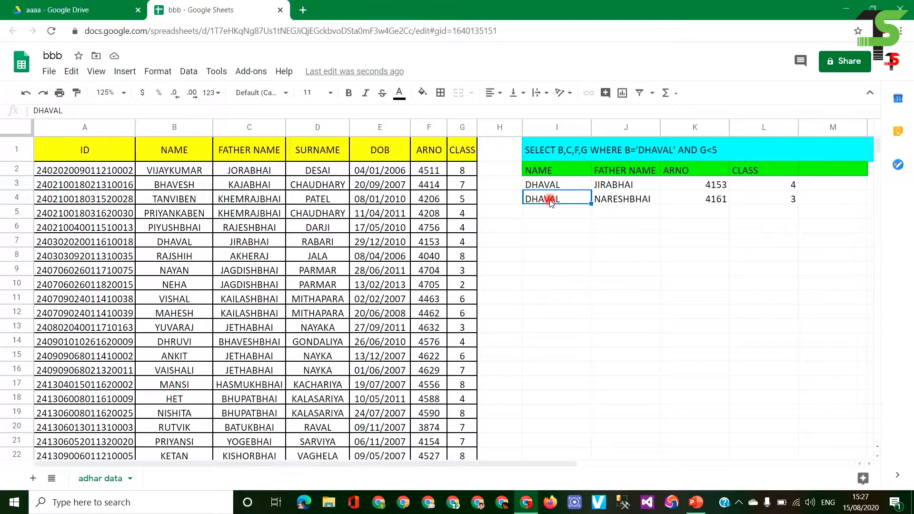
click(785, 186)
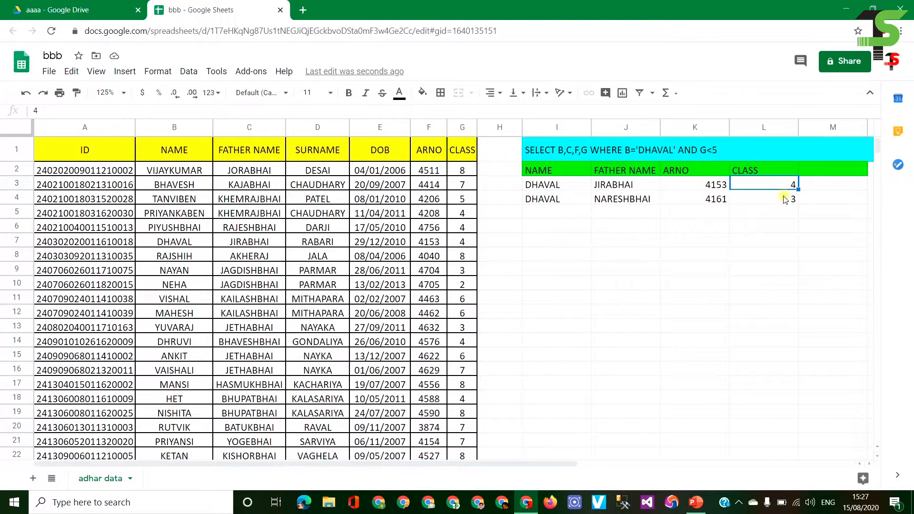
click(785, 200)
- Change the class condition in I1 to G<7, keeping the student name condition
double_click(720, 150)
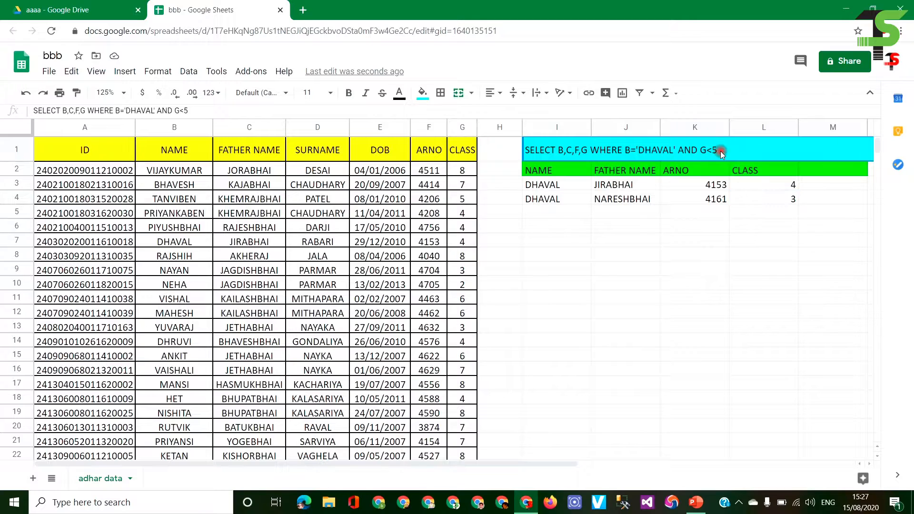
key(BackSpace)
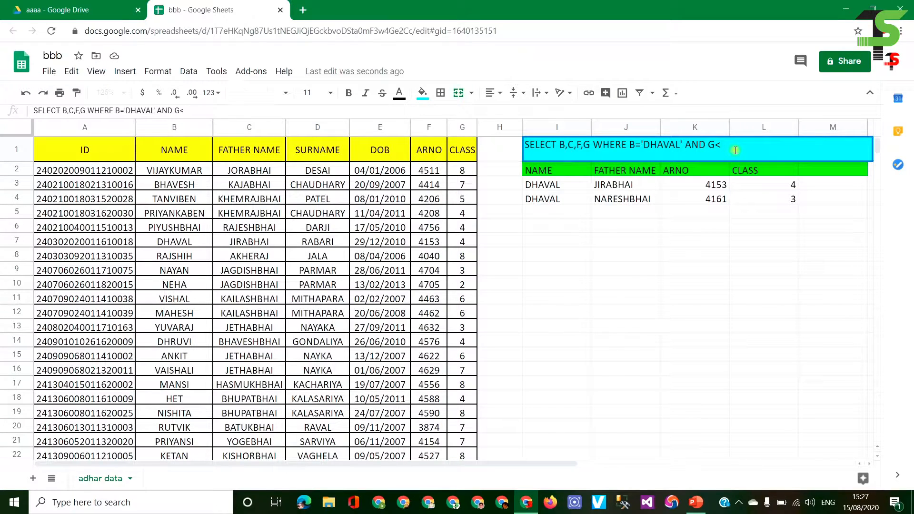
text(7)
key(Return)
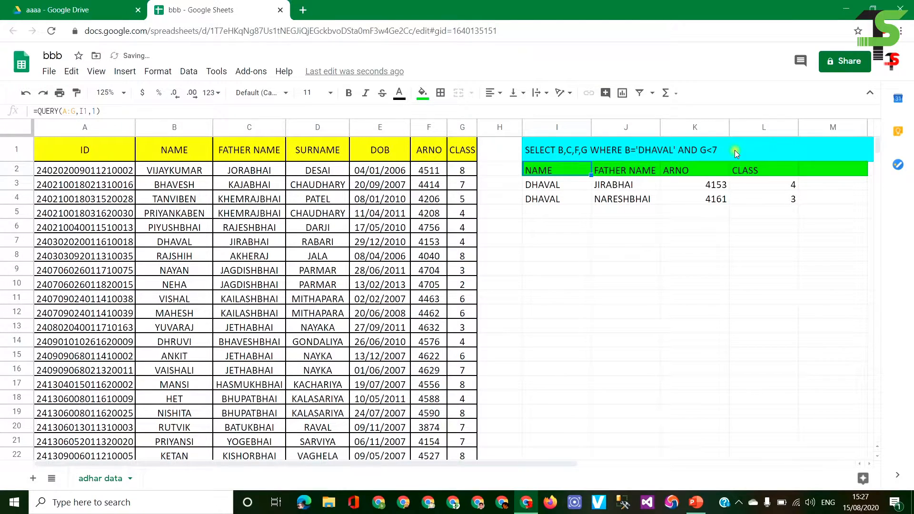
- Raise the class limit in the I1 query to G<8
click(735, 150)
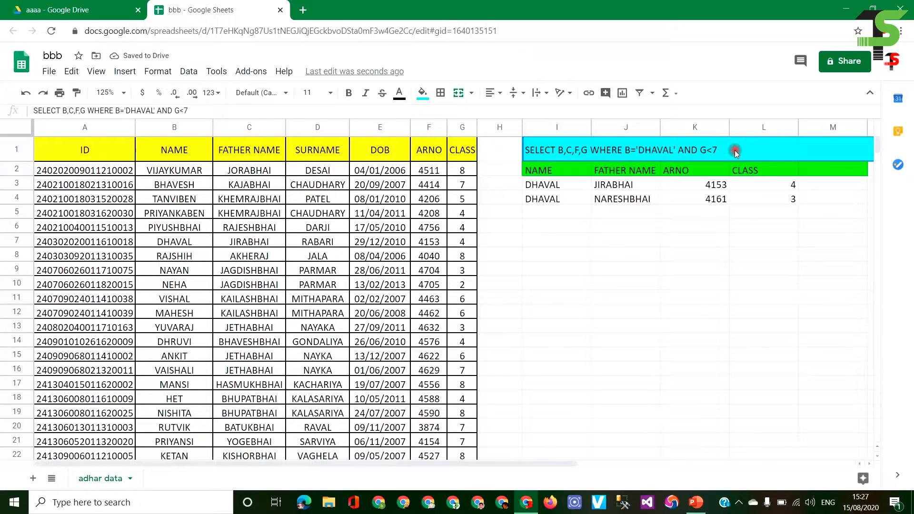
double_click(736, 150)
key(BackSpace)
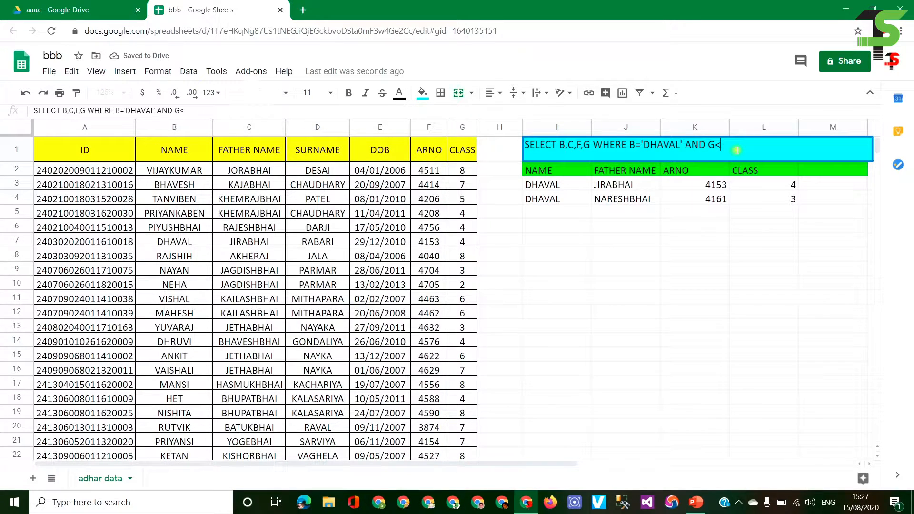
text(8)
key(Return)
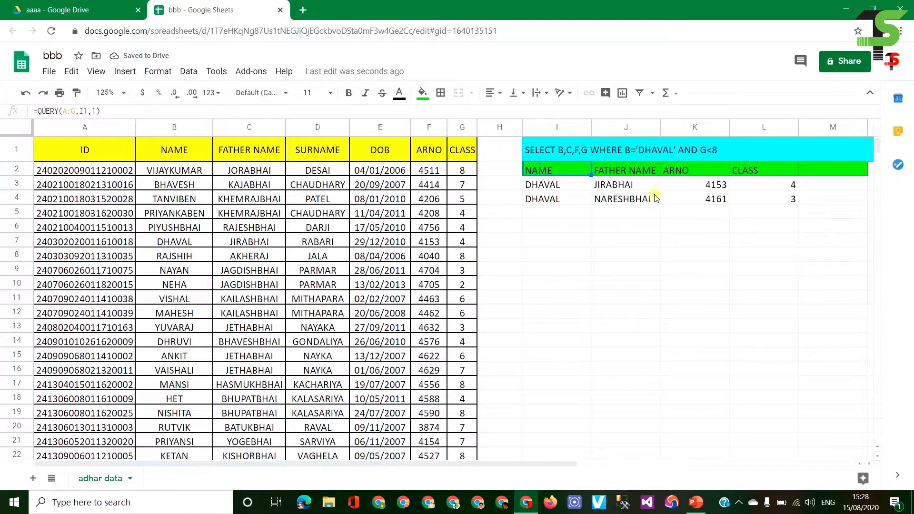
- Replace both conditions in I1 so that the query reads SELECT B,C,F,G WHERE G=2 OR G=5
click(721, 148)
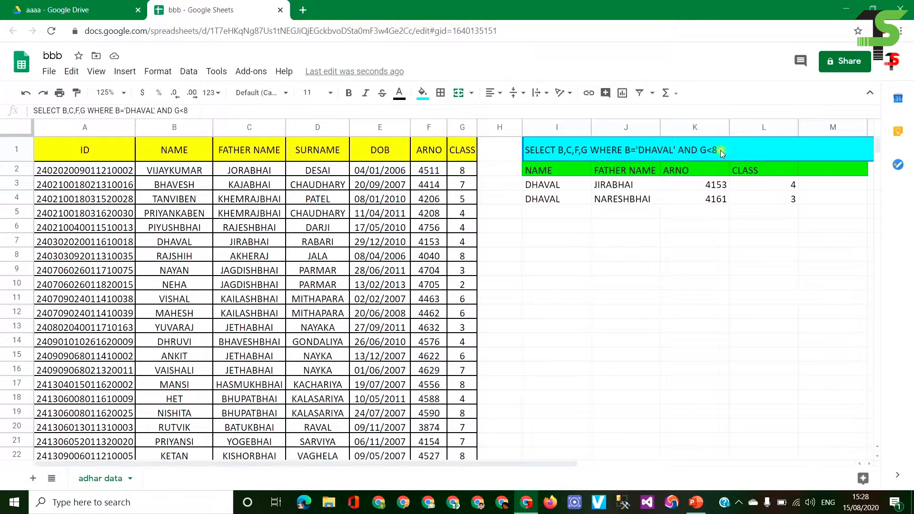
double_click(721, 150)
key(BackSpace)
key(BackSpace)
key(BackSpace)
key(BackSpace)
key(BackSpace)
key(BackSpace)
key(BackSpace)
key(BackSpace)
key(BackSpace)
key(BackSpace)
key(BackSpace)
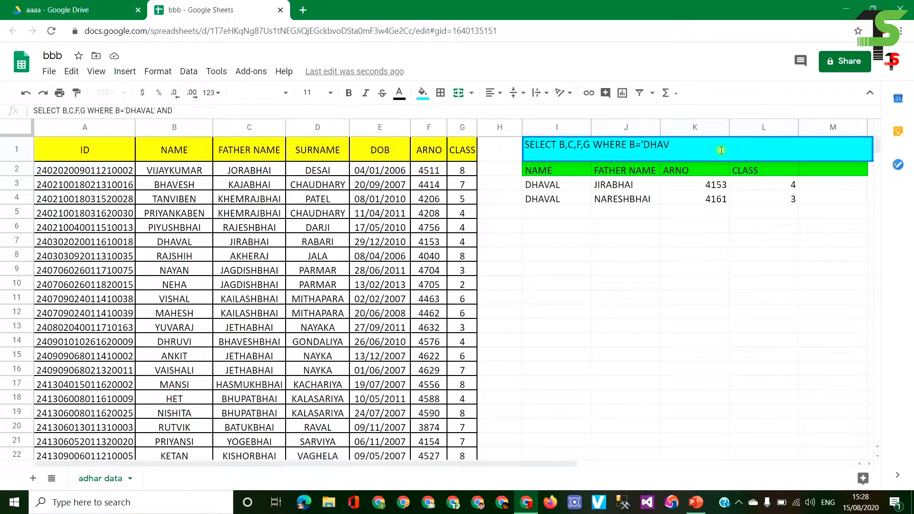
key(BackSpace)
key(BackSpace)
key(BackSpace)
key(BackSpace)
key(BackSpace)
key(BackSpace)
key(BackSpace)
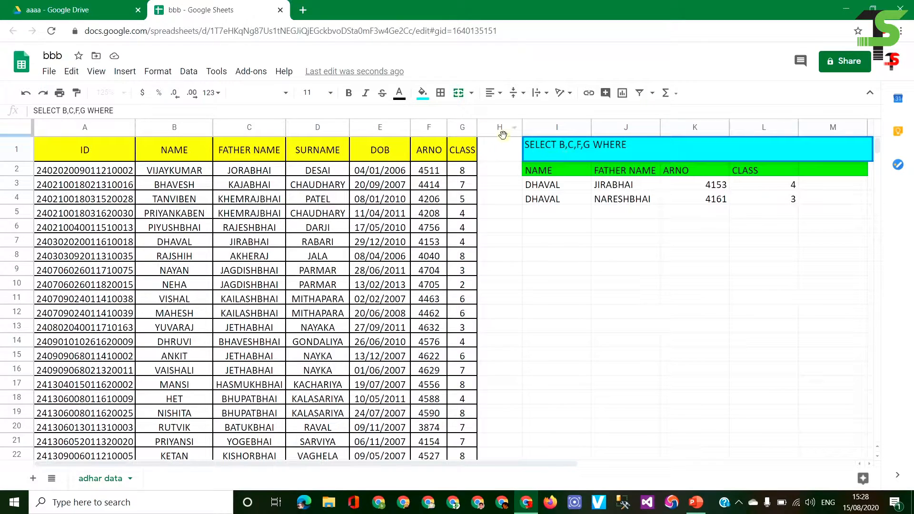
text(G=2 OR G=)
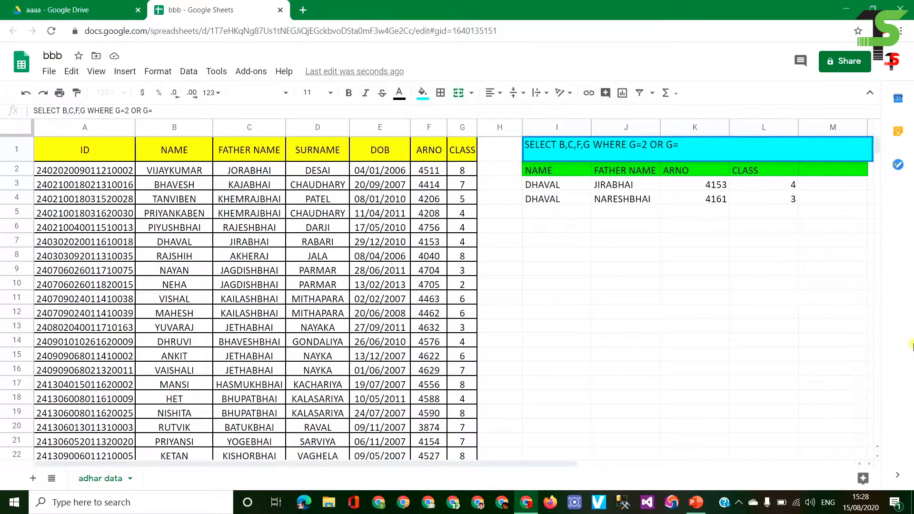
text(5)
key(Return)
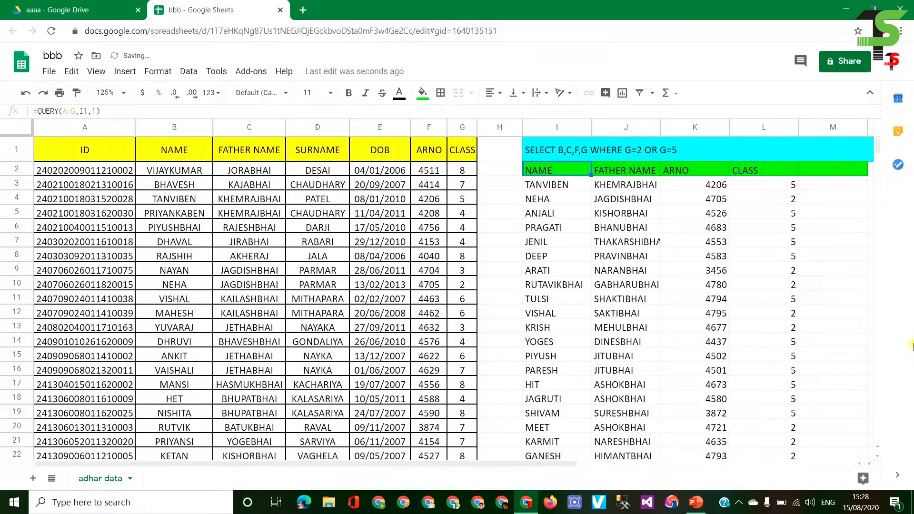
- Look through the CLASS column of the query results for the G=2 OR G=5 filter
click(786, 256)
scroll(786, 291, down, 19)
scroll(788, 329, down, 20)
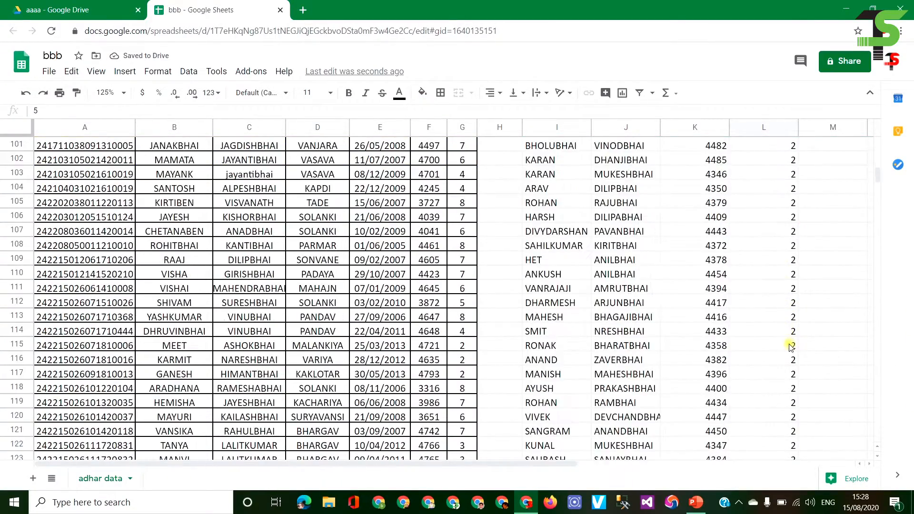
scroll(789, 351, up, 20)
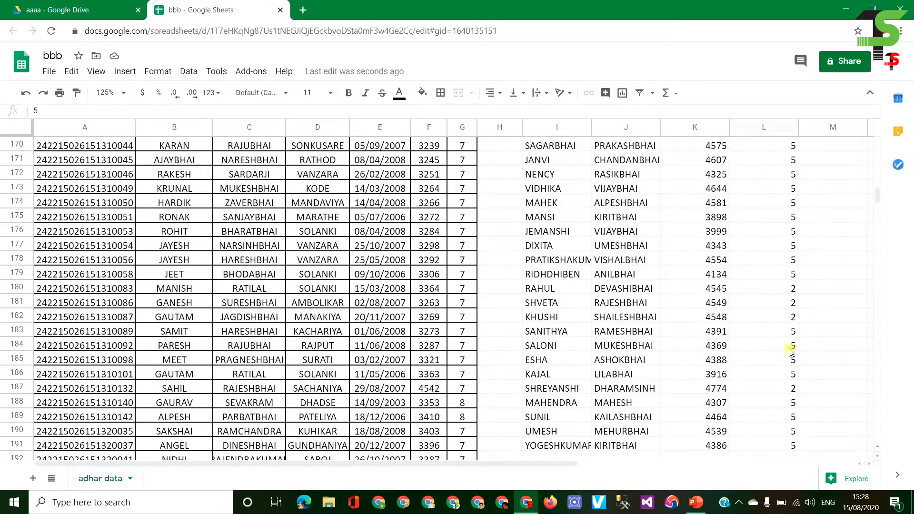
scroll(789, 351, up, 20)
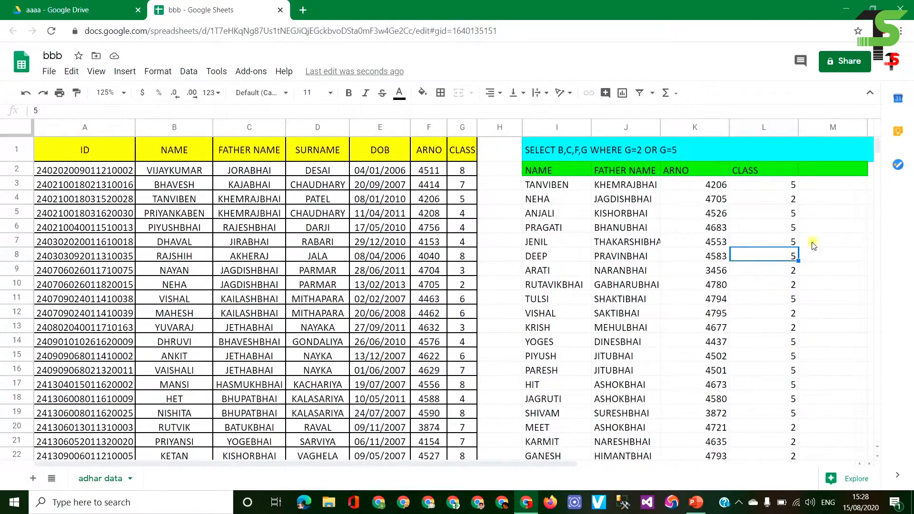
- Examine the order in which classes 2 and 5 occur in the query results' CLASS column
click(788, 187)
click(787, 199)
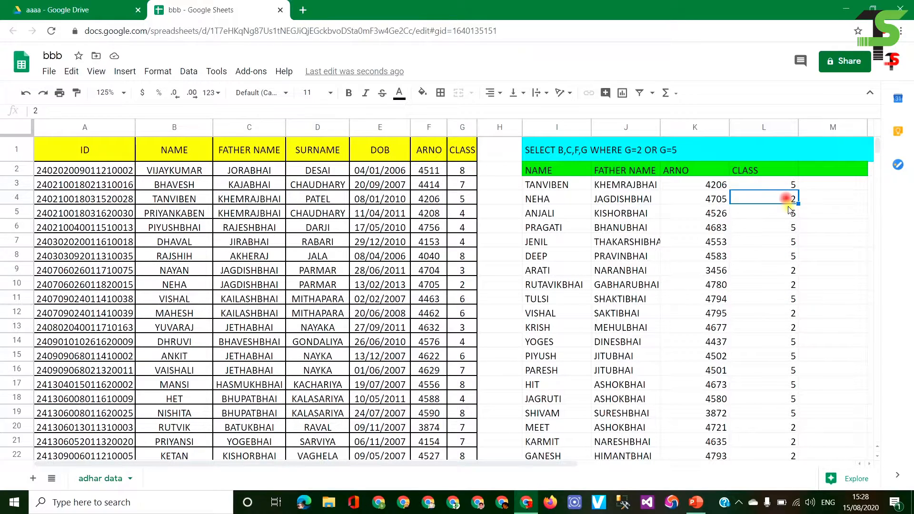
click(786, 213)
click(784, 272)
click(785, 284)
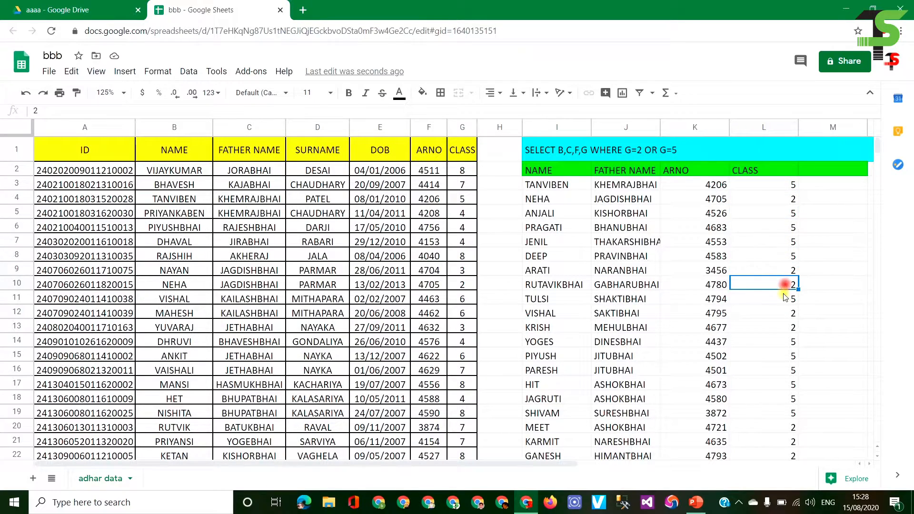
click(785, 299)
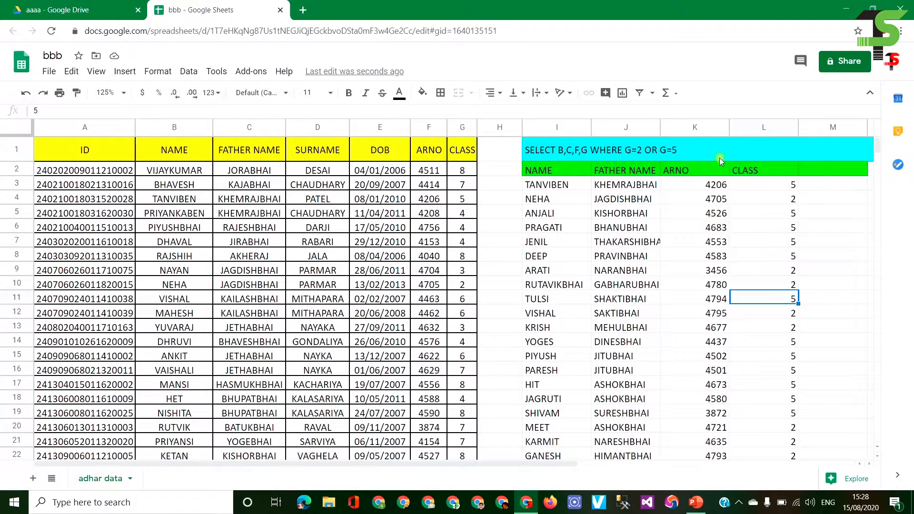
- Append ORDER BY G to the query in I1 to sort the results by class
click(696, 150)
key(Return)
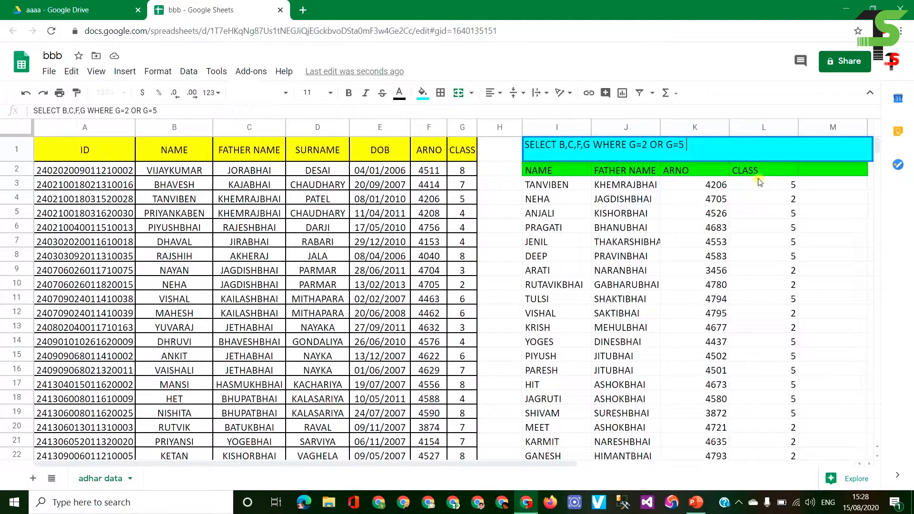
text(ORDER BY)
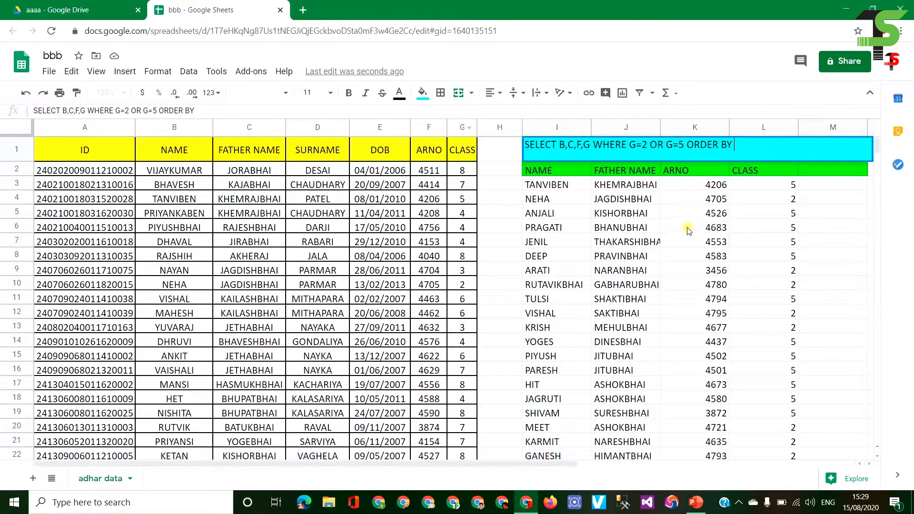
text(G)
key(Return)
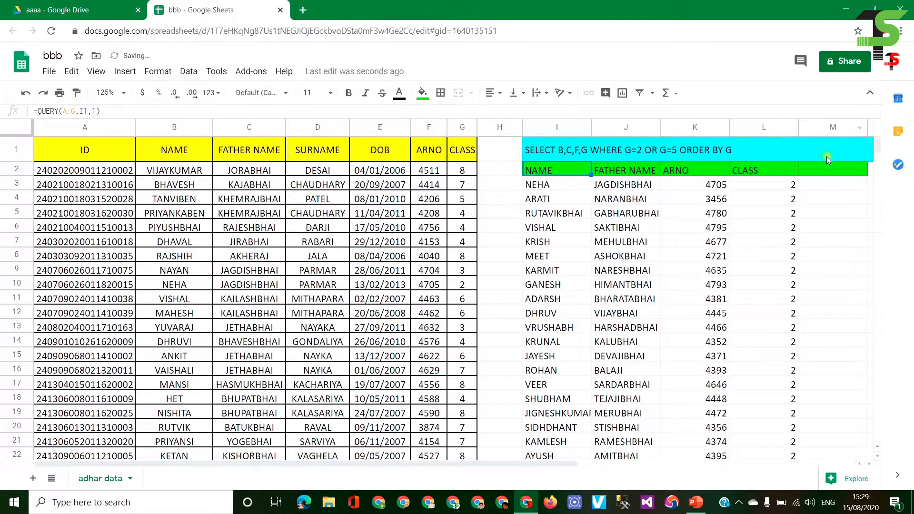
- Look through the query results to check the sort order by class
scroll(773, 222, down, 20)
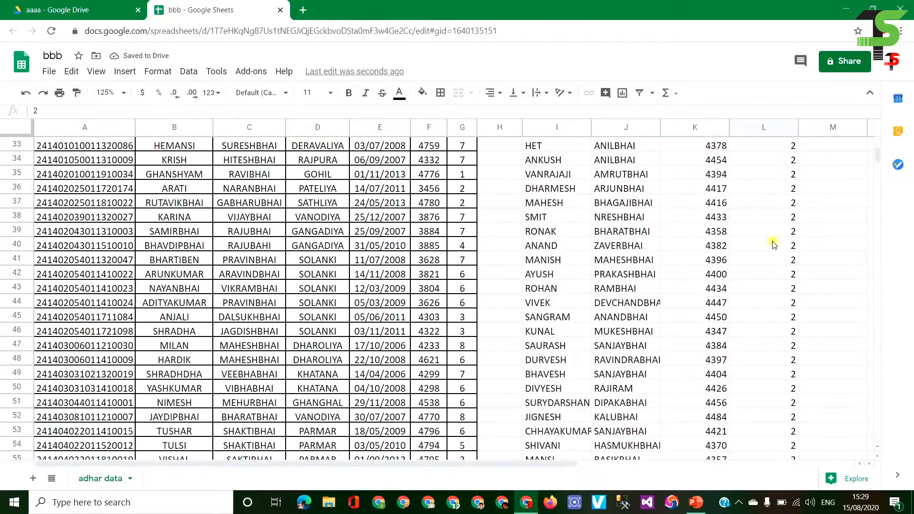
scroll(774, 286, up, 8)
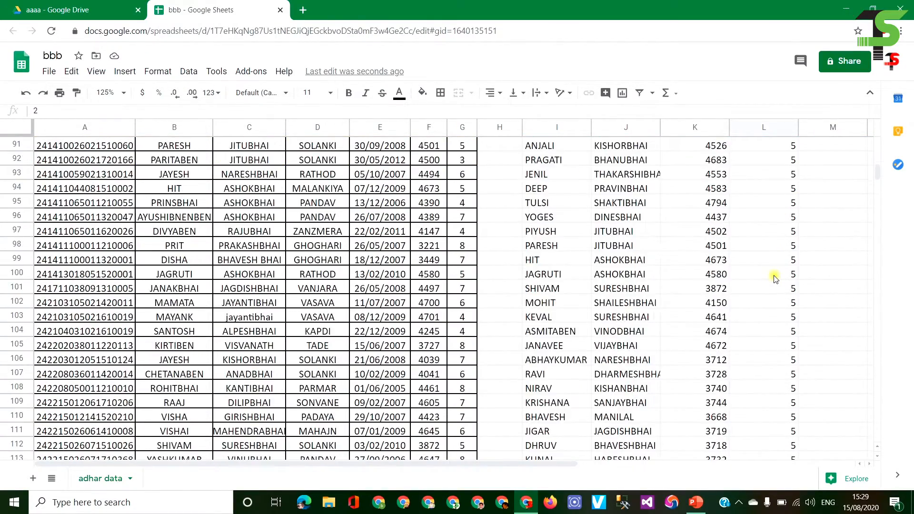
scroll(773, 324, down, 8)
scroll(774, 343, down, 7)
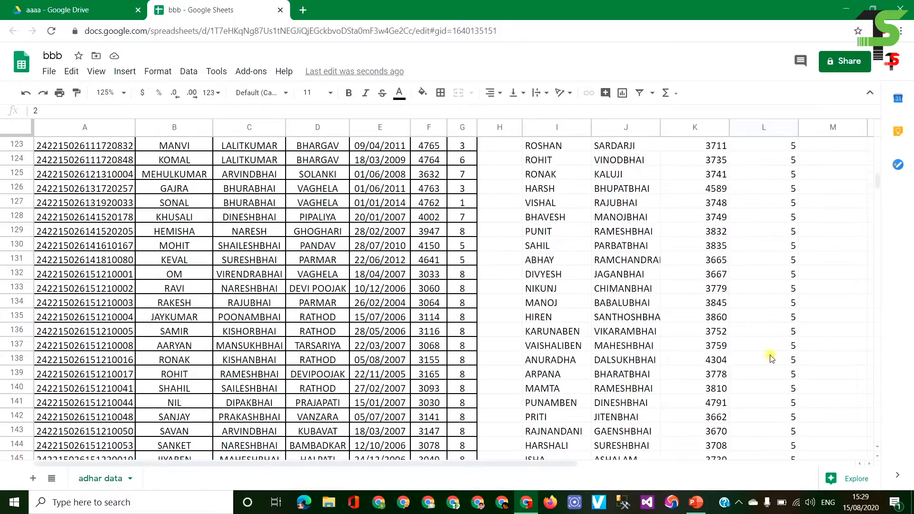
scroll(772, 352, up, 20)
scroll(771, 358, up, 1)
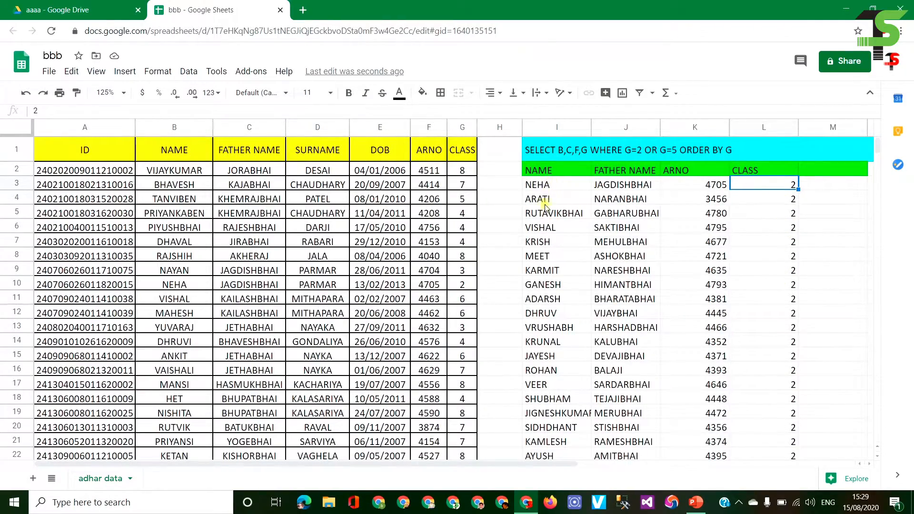
- Add B as a second sort column in I1 so that the query ends with ORDER BY G,B
click(736, 150)
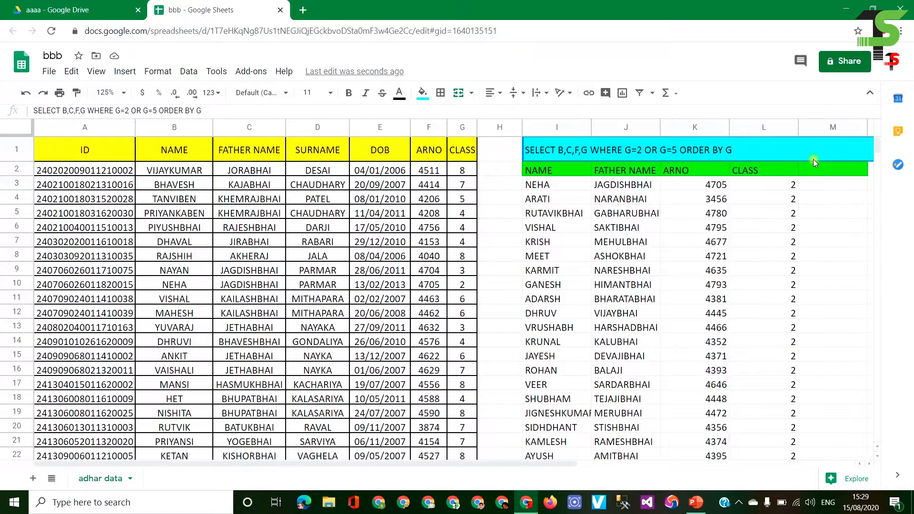
double_click(813, 159)
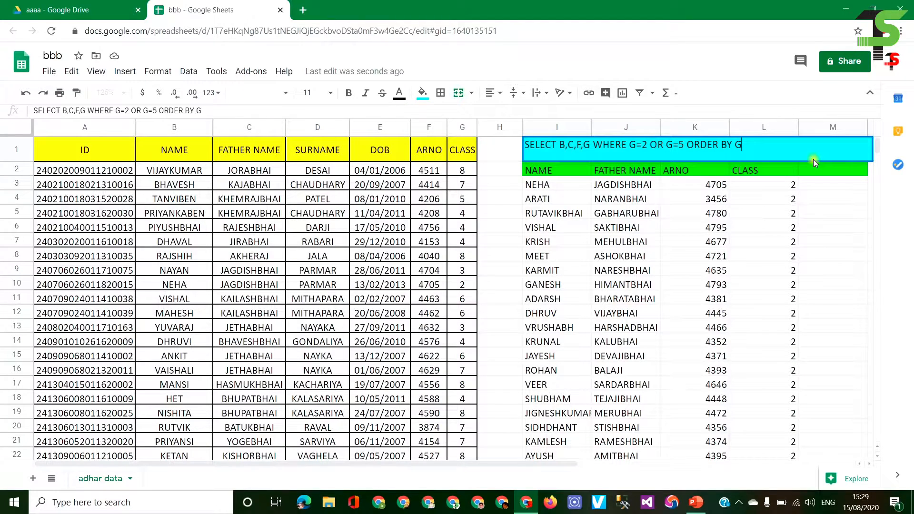
text(,B)
key(Return)
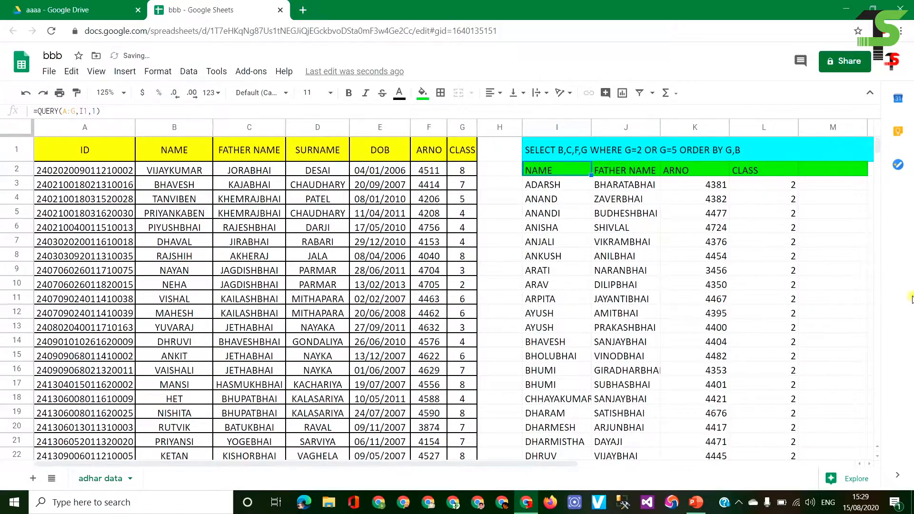
- Check the CLASS column of the results sorted with ORDER BY G,B
click(782, 185)
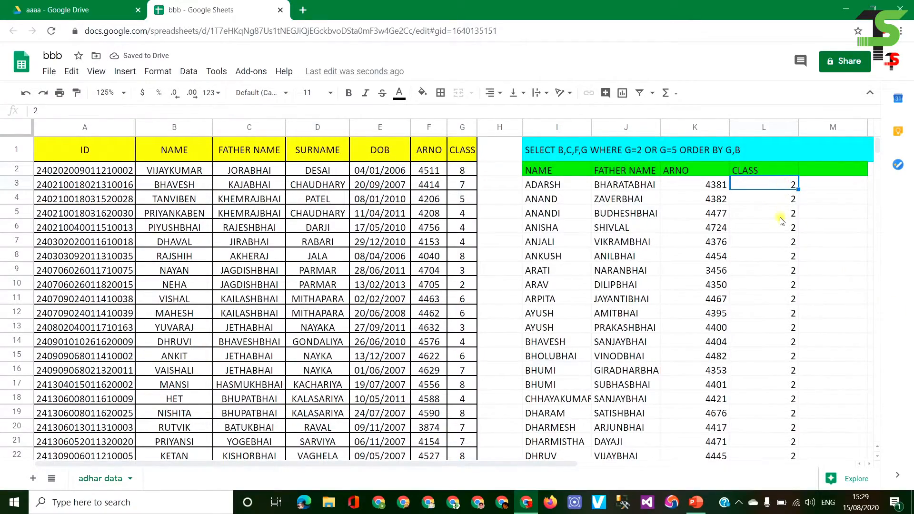
scroll(782, 220, down, 15)
scroll(781, 284, up, 13)
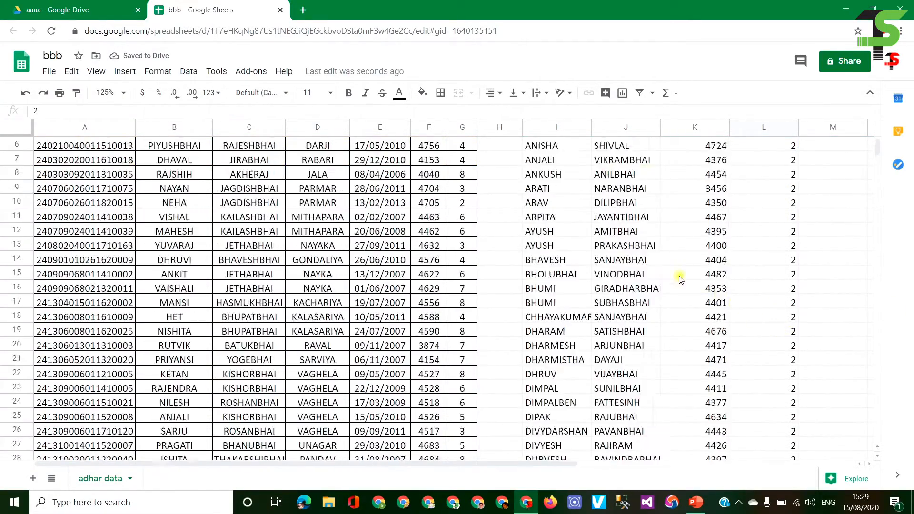
scroll(680, 279, up, 2)
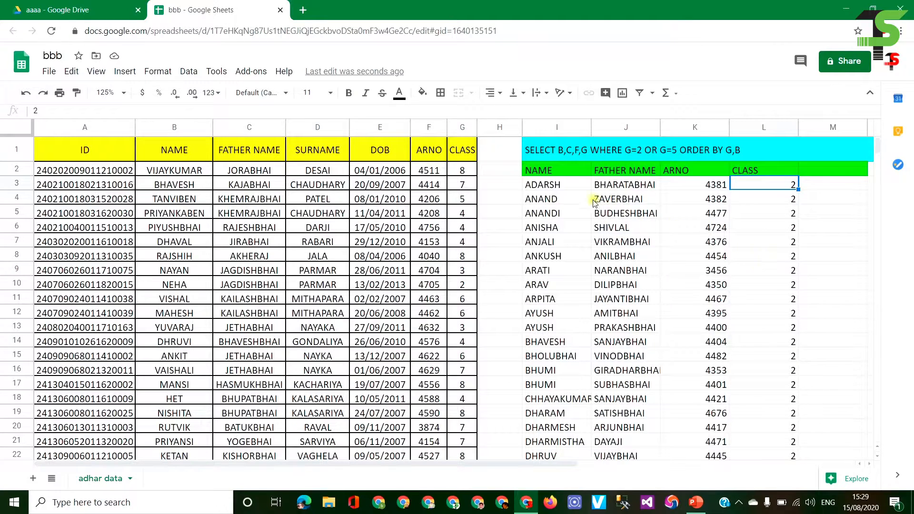
- Examine the order of the student names within class 2 and class 5 in the sorted results
click(544, 328)
scroll(543, 316, down, 10)
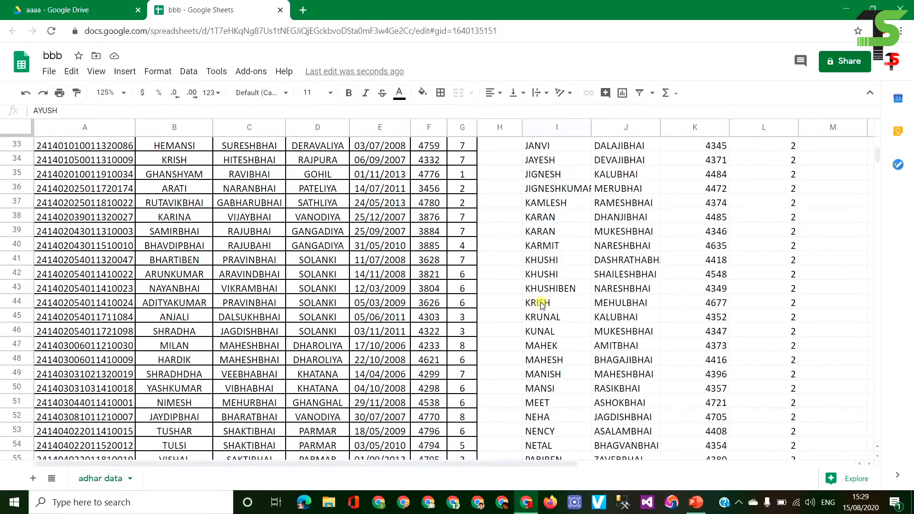
scroll(541, 314, down, 20)
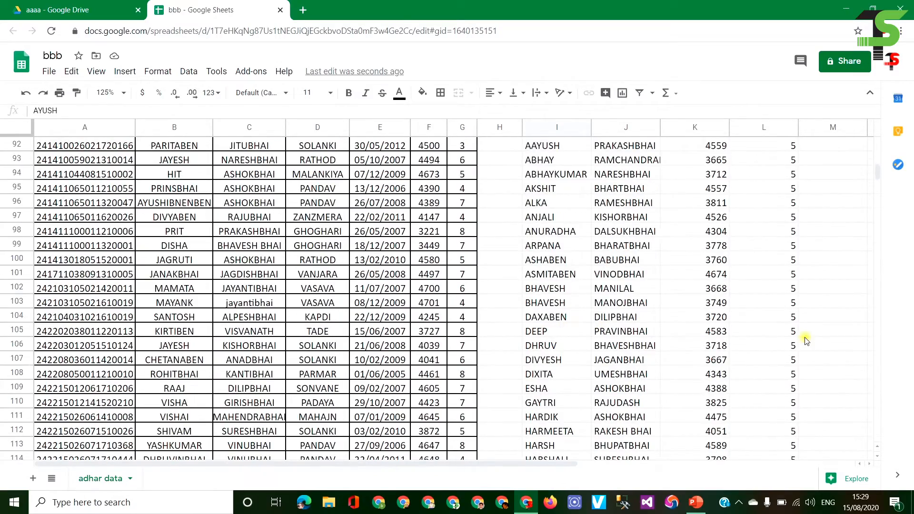
scroll(791, 219, up, 3)
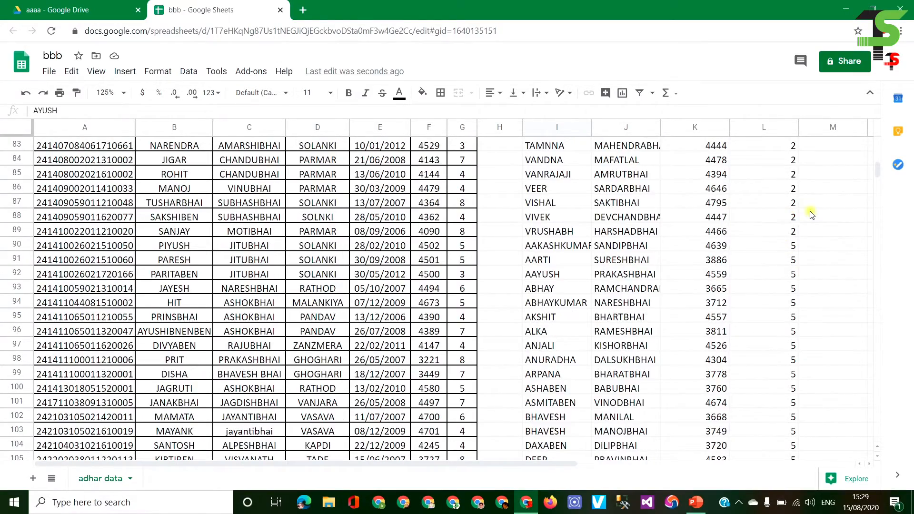
click(786, 245)
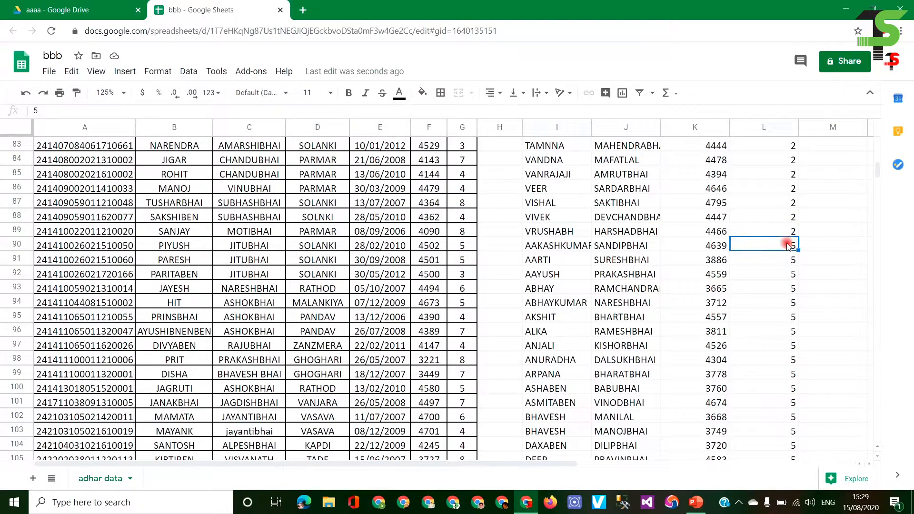
click(546, 245)
click(543, 260)
scroll(545, 328, down, 5)
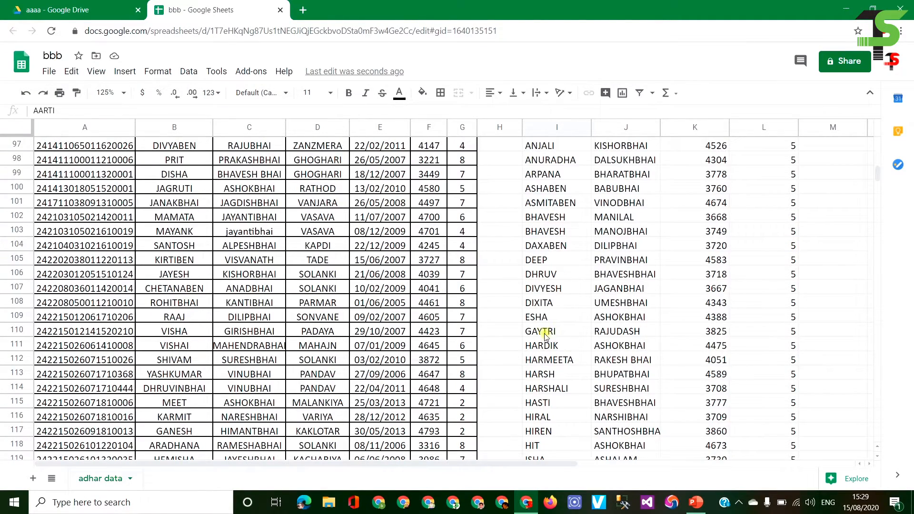
click(546, 333)
scroll(690, 262, up, 15)
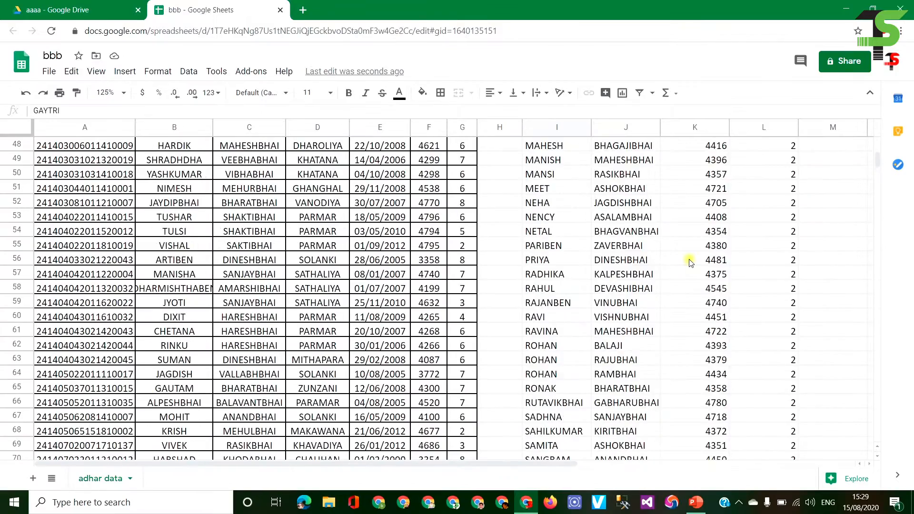
scroll(690, 262, up, 15)
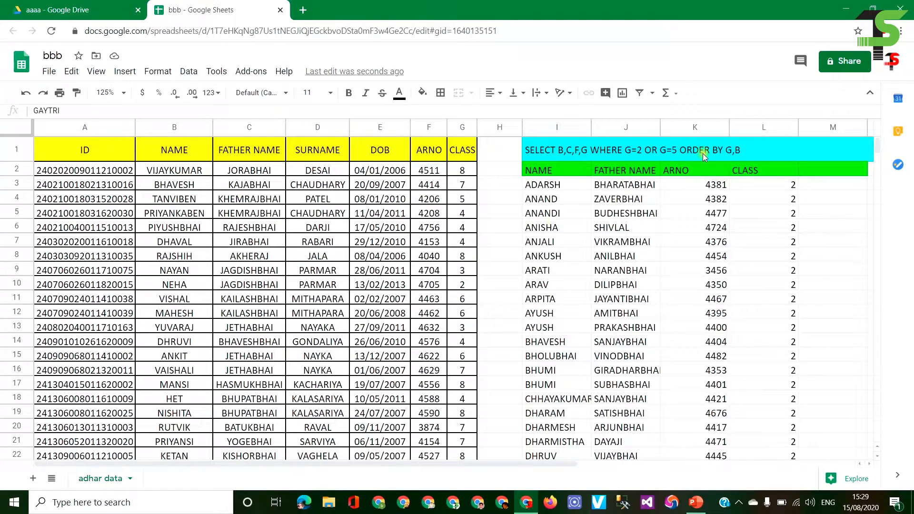
- Append DESC to the I1 query so that its sort clause reads ORDER BY G,B DESC
click(746, 150)
double_click(746, 150)
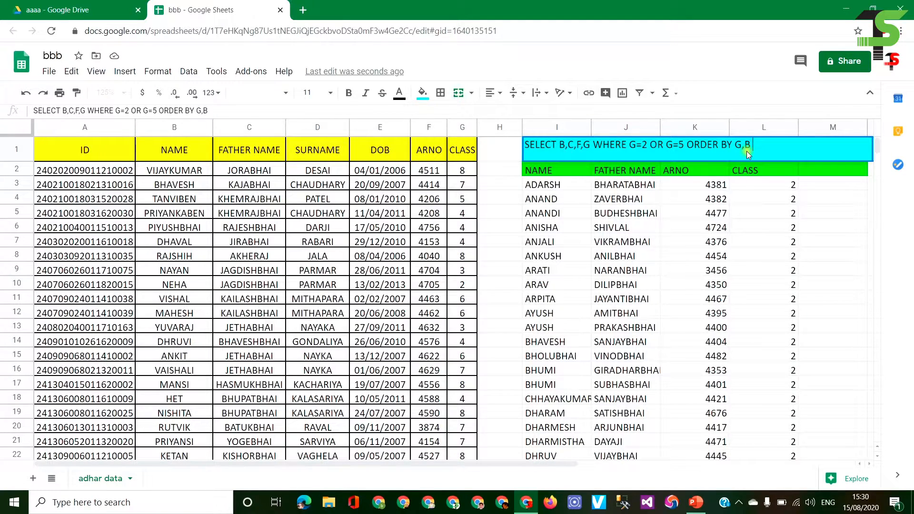
text(DESC)
key(Return)
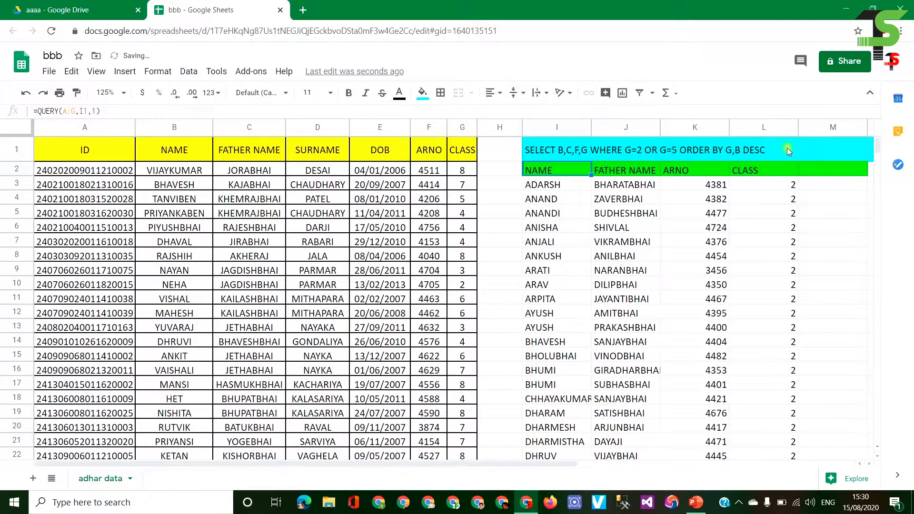
- Check the class order in the results of the ORDER BY G,B DESC query
click(781, 183)
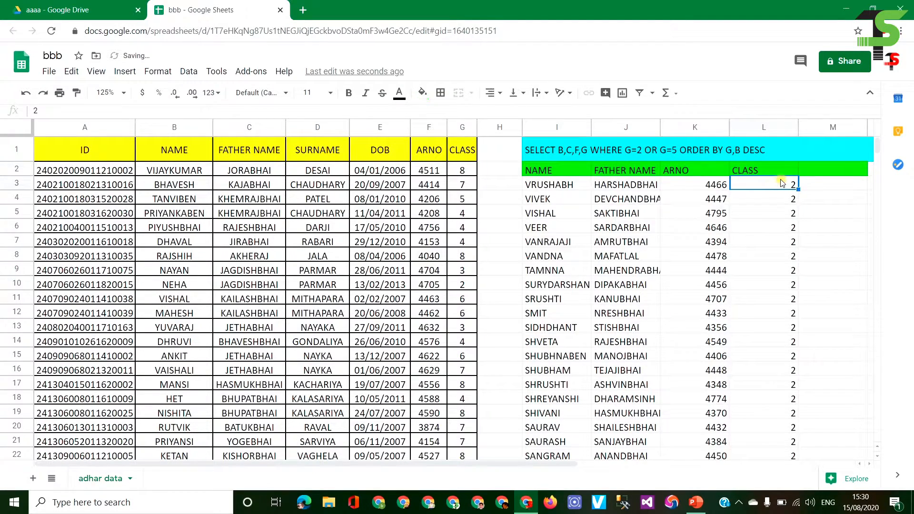
scroll(782, 190, down, 10)
scroll(783, 245, down, 15)
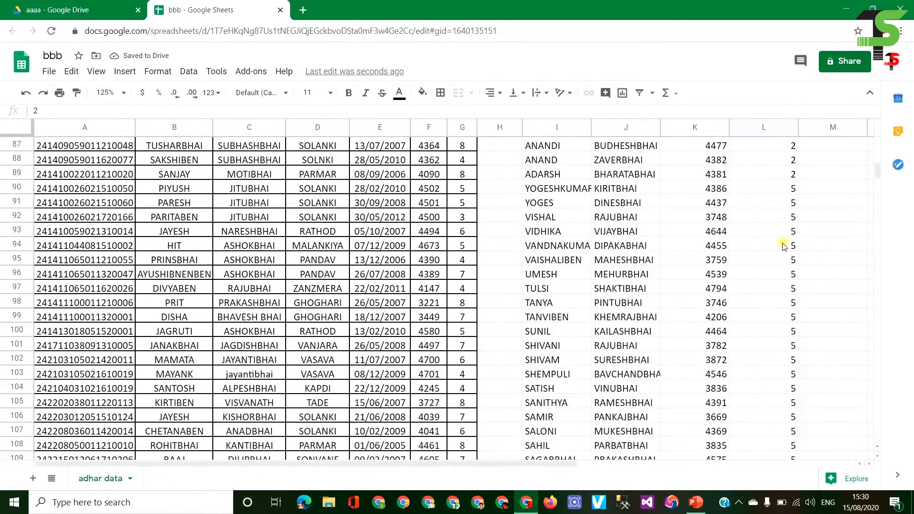
scroll(783, 244, up, 18)
scroll(709, 243, up, 14)
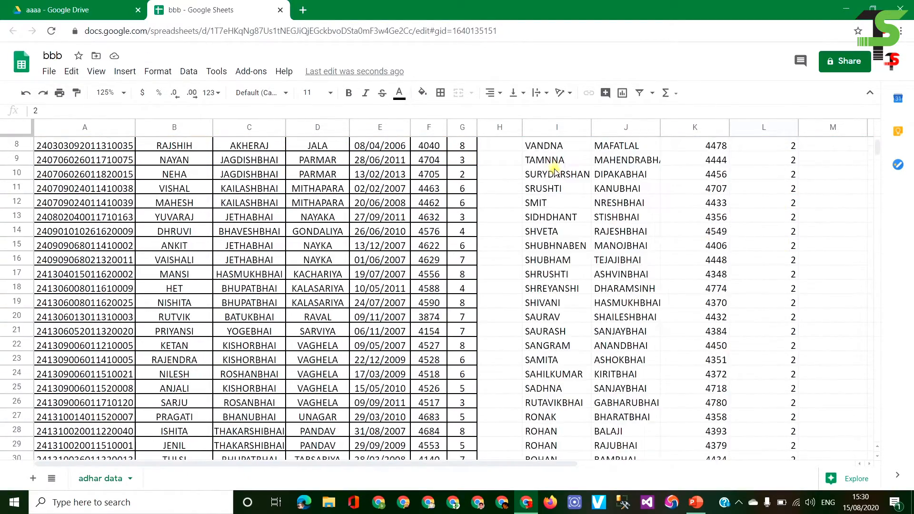
- Examine the descending order of the student names within each class in the results
click(544, 185)
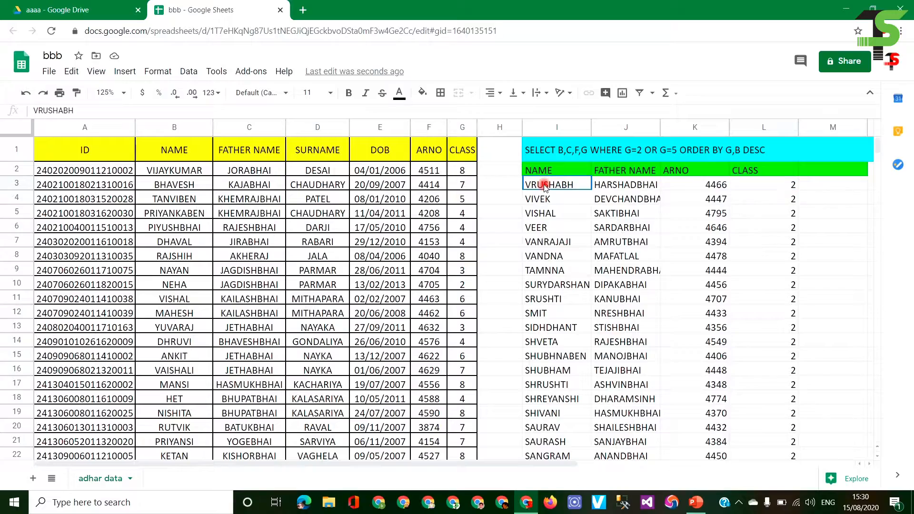
click(542, 199)
scroll(543, 199, down, 3)
click(532, 190)
scroll(532, 191, down, 20)
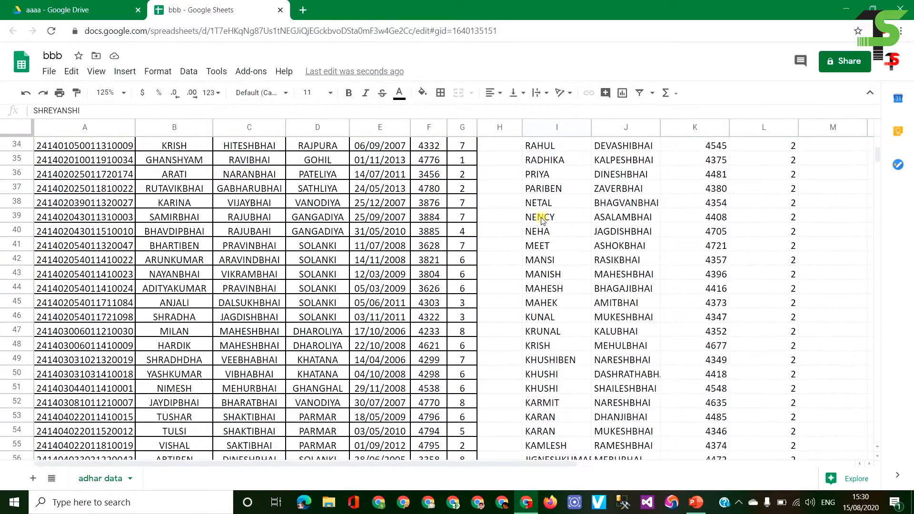
scroll(550, 255, down, 5)
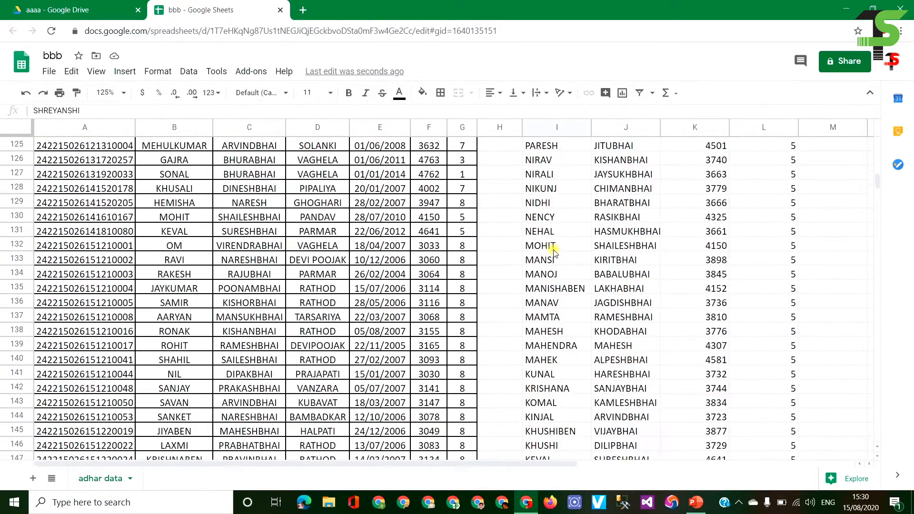
scroll(548, 261, up, 11)
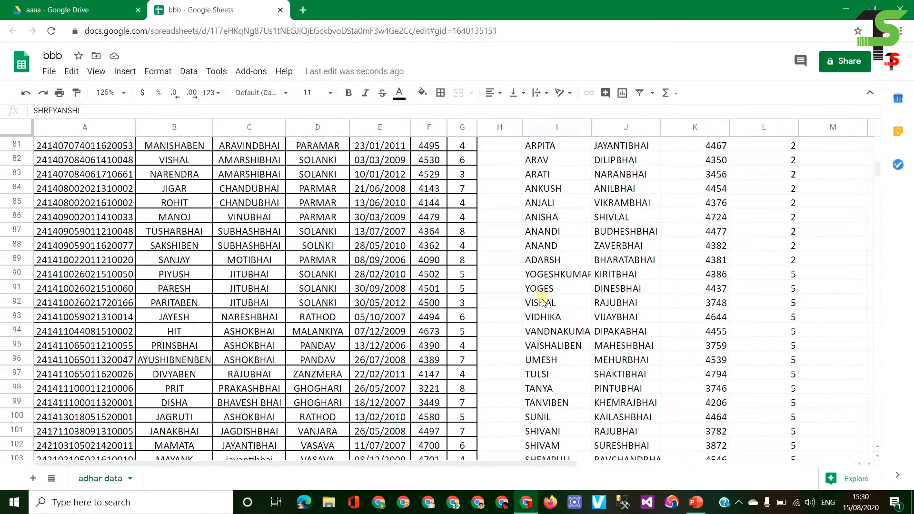
click(545, 259)
scroll(680, 274, up, 20)
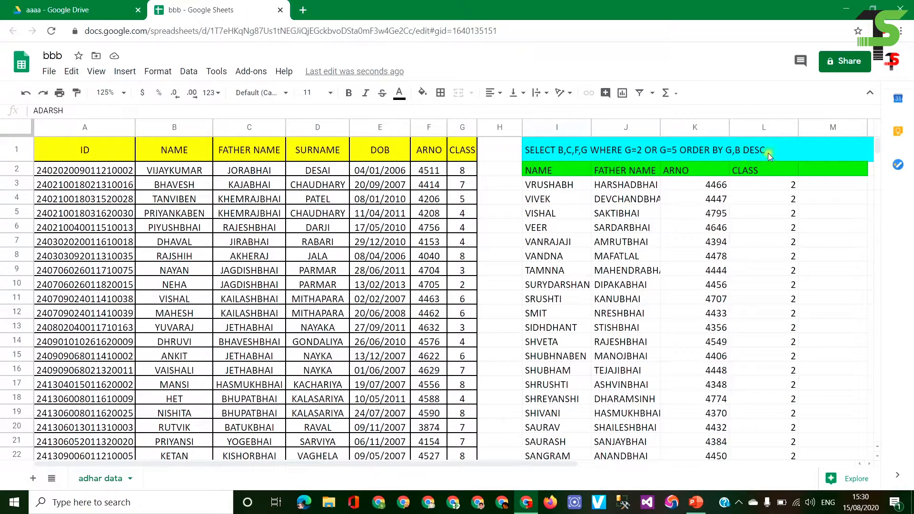
- Remove DESC from the query in I1 so that its sort clause reads ORDER BY G,B
double_click(773, 150)
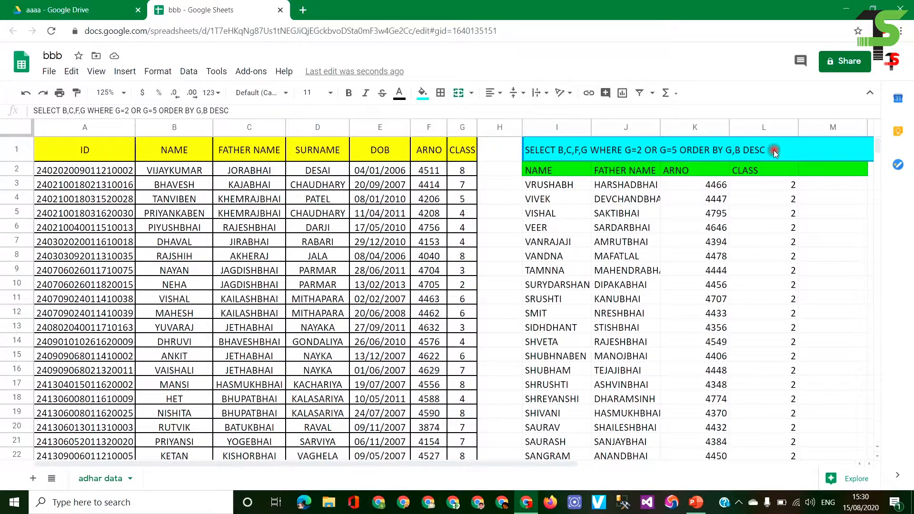
key(BackSpace)
key(BackSpace)
key(BackSpace)
key(BackSpace)
key(BackSpace)
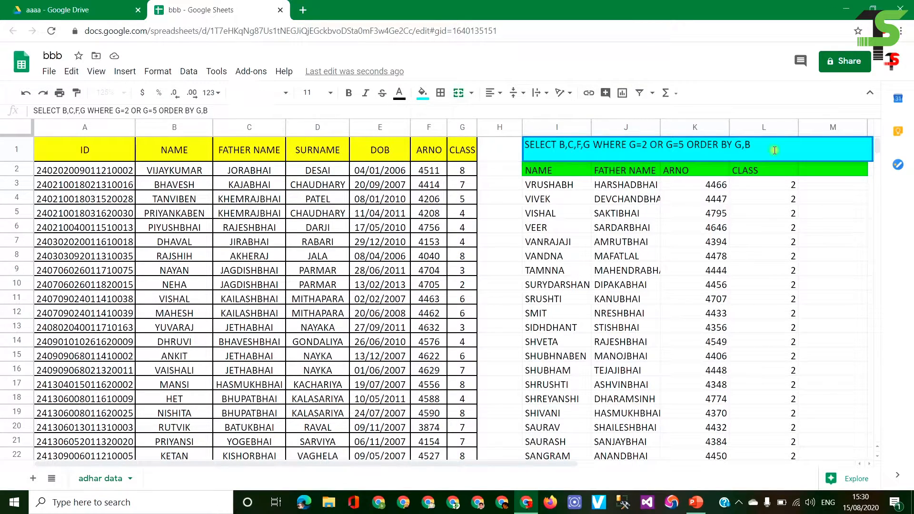
key(Return)
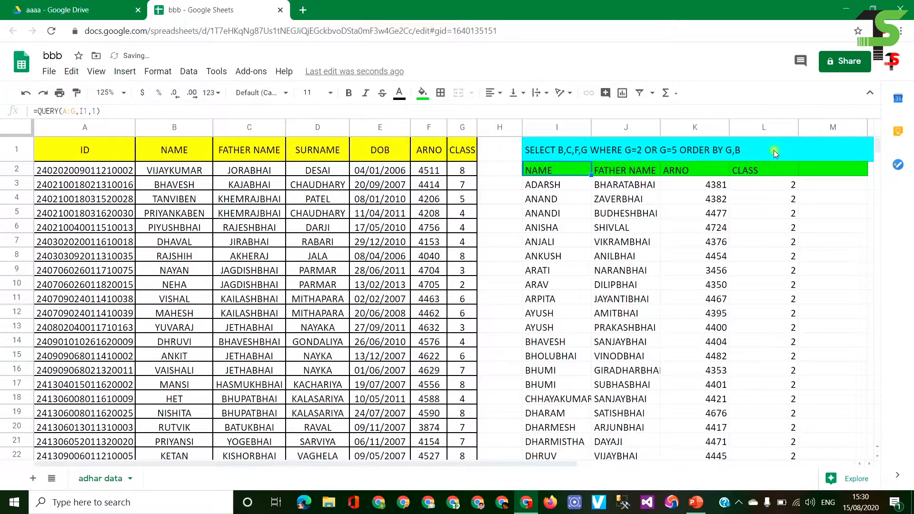
- Delete the ORDER BY clause from the I1 query and enclose its class condition in parentheses as (G=2 OR G=5)
click(669, 156)
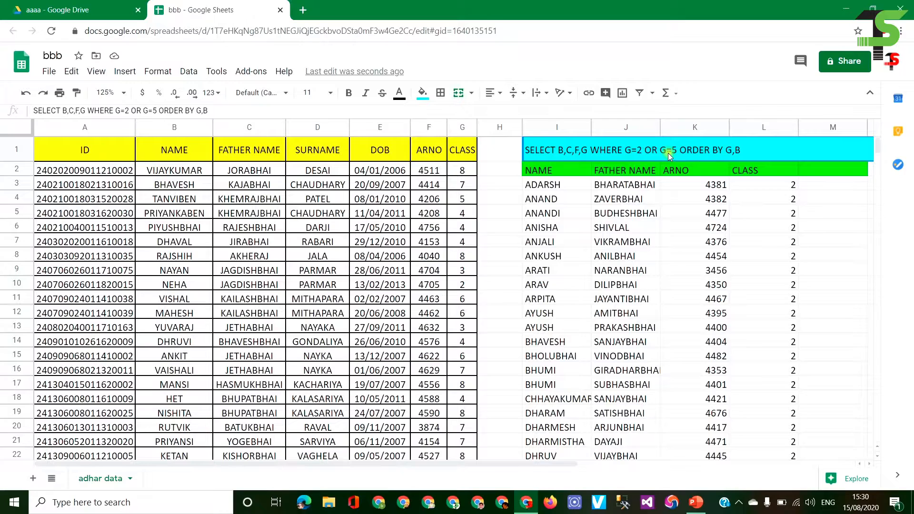
double_click(729, 148)
key(BackSpace)
key(BackSpace)
key(BackSpace)
key(BackSpace)
key(BackSpace)
key(BackSpace)
key(BackSpace)
key(BackSpace)
key(BackSpace)
key(BackSpace)
key(BackSpace)
key(BackSpace)
key(BackSpace)
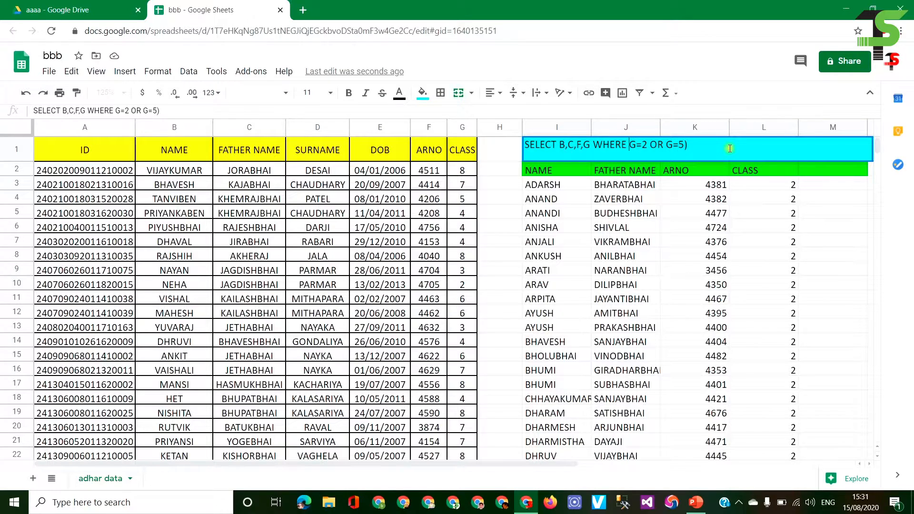
text(()
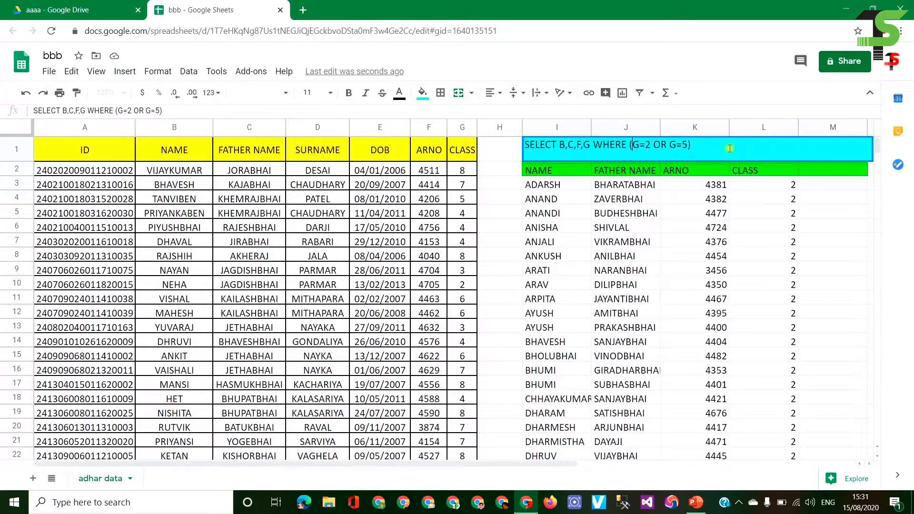
- Append AND (F>4000 OR F<3500) to the WHERE clause of the I1 query and apply it
key(End)
text(AND )
text(())
text(F)
text(>)
text(4000)
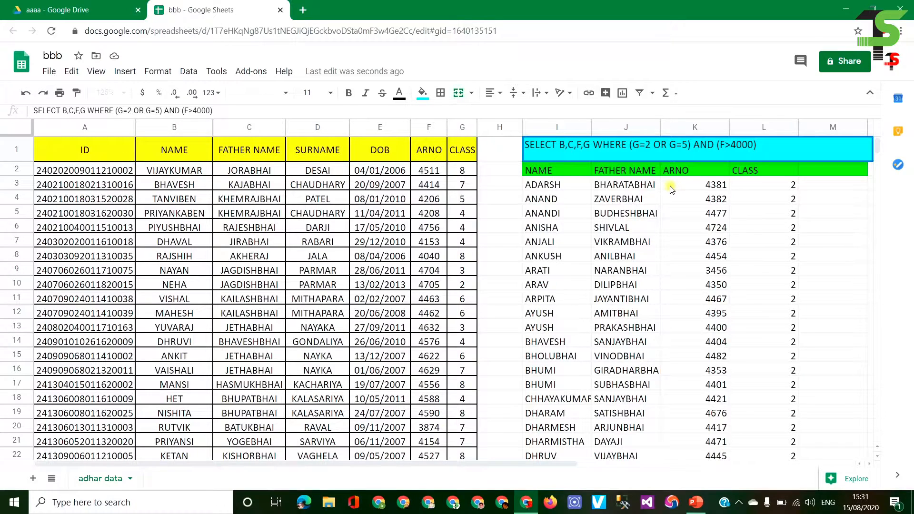
text( OR F<3500)
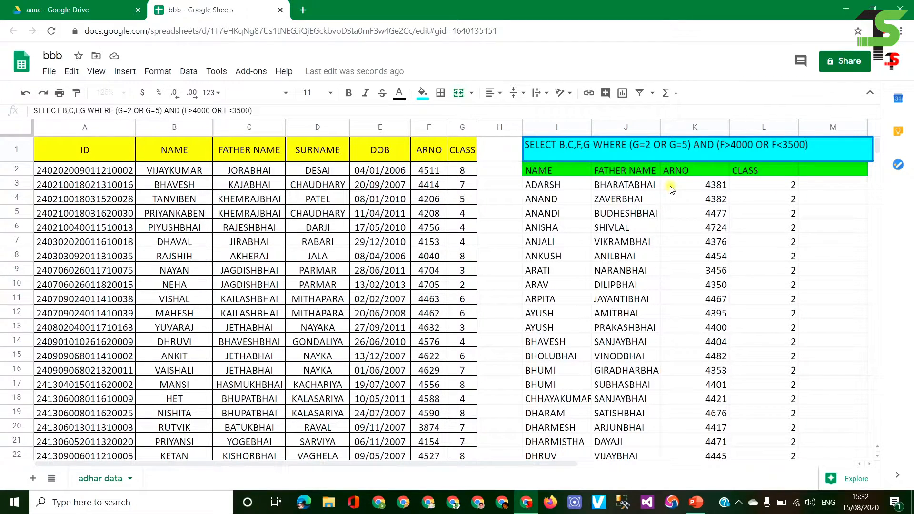
key(Return)
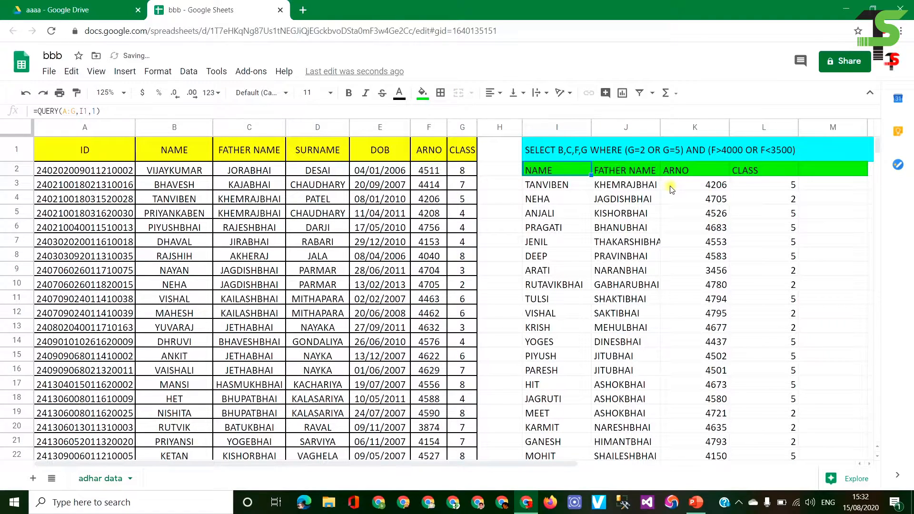
- Compare the CLASS and ARNO values in the first result rows with the conditions in the I1 query
click(702, 196)
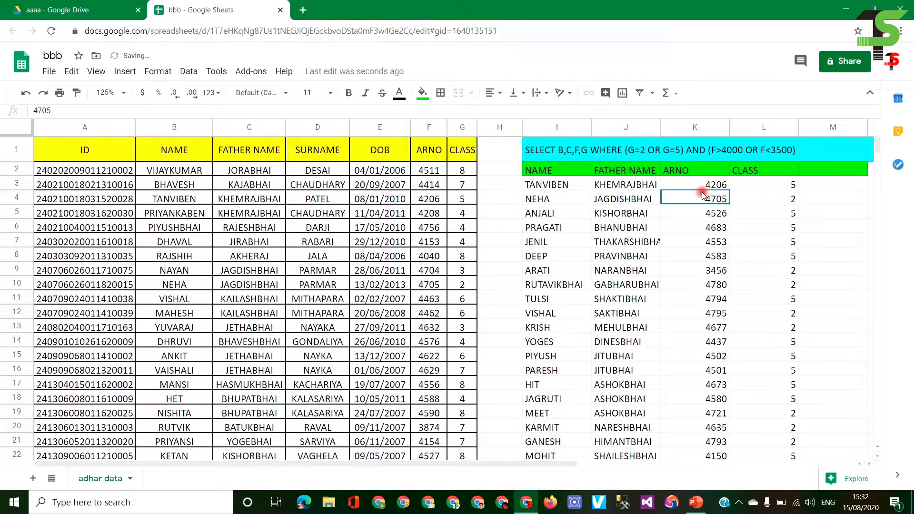
click(643, 152)
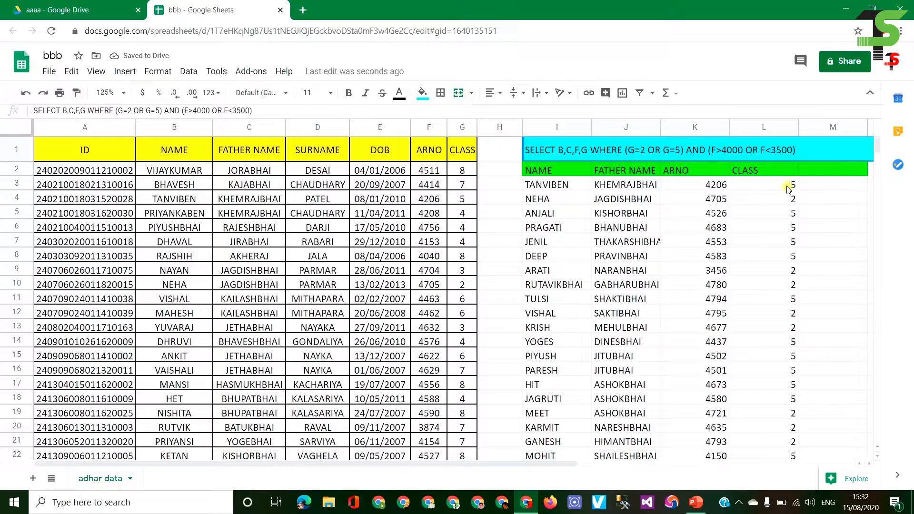
click(779, 230)
scroll(776, 238, down, 10)
scroll(788, 286, up, 10)
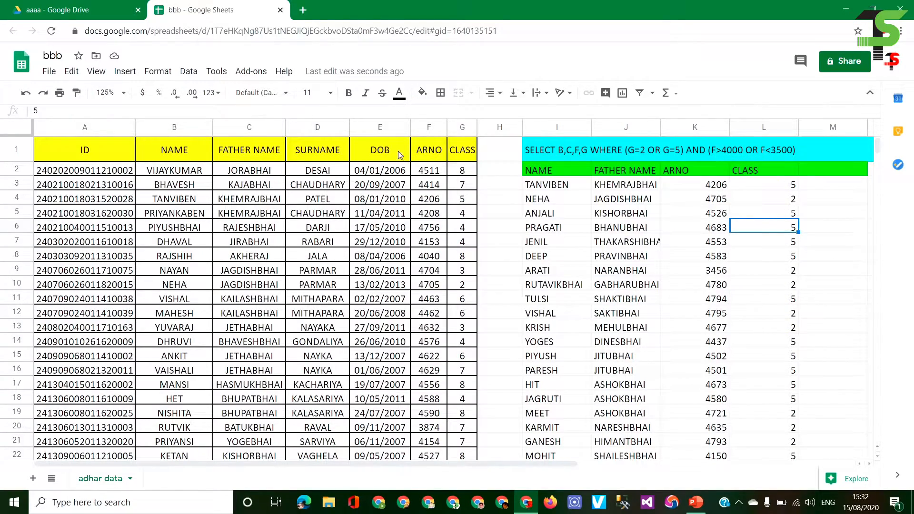
click(728, 152)
click(714, 212)
scroll(701, 247, down, 3)
scroll(701, 246, down, 10)
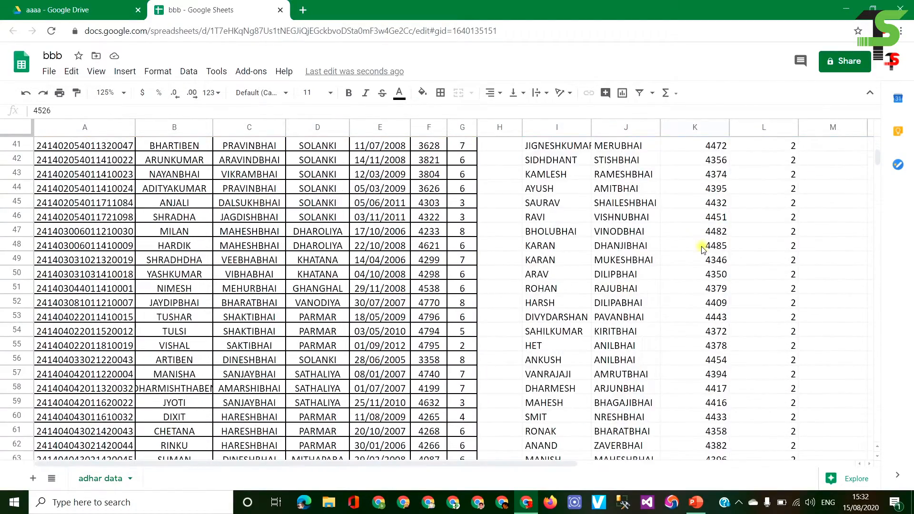
scroll(702, 229, up, 15)
click(777, 151)
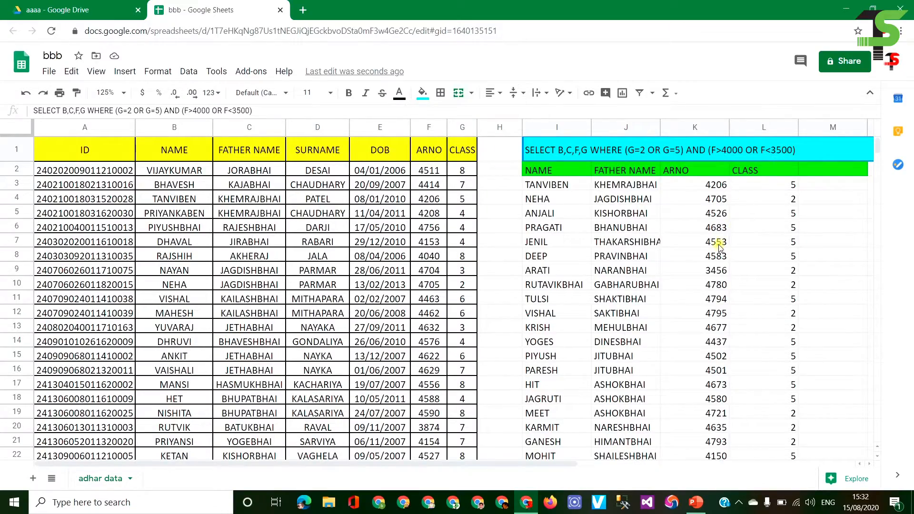
- Examine the ARNO values through the whole result list down to its last row
scroll(712, 267, down, 20)
scroll(714, 281, down, 20)
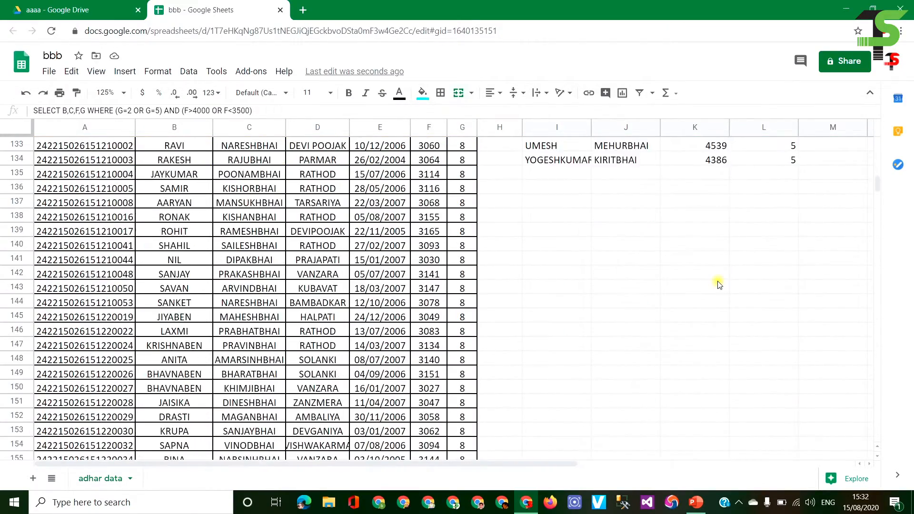
scroll(722, 278, up, 7)
scroll(723, 277, down, 5)
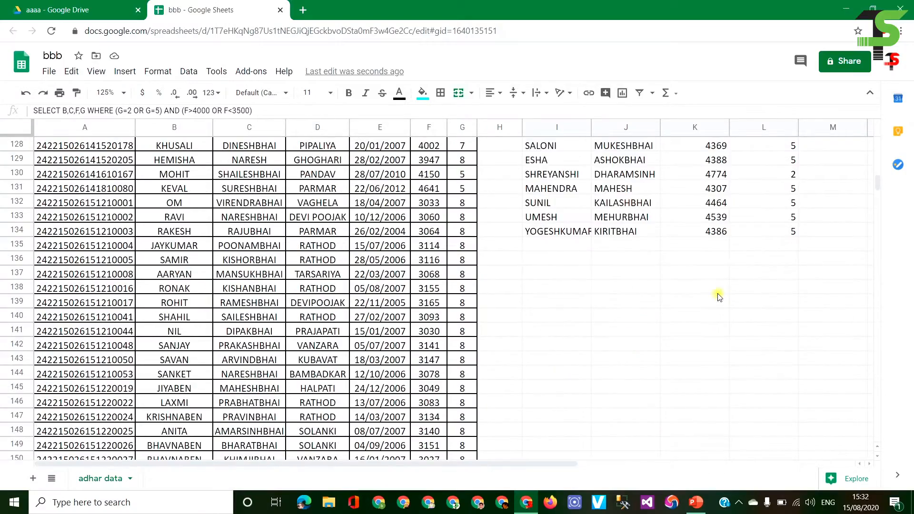
scroll(722, 280, up, 6)
scroll(721, 280, up, 20)
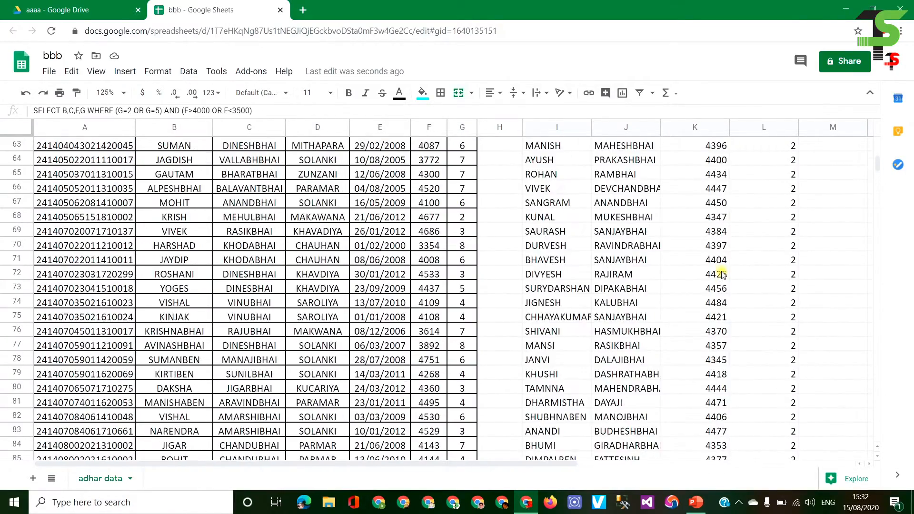
scroll(721, 274, up, 6)
scroll(724, 274, down, 20)
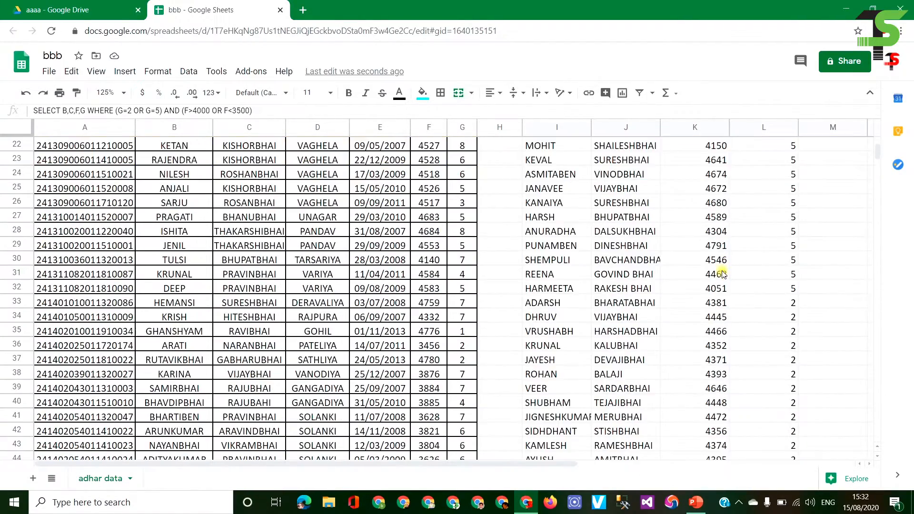
scroll(727, 273, down, 13)
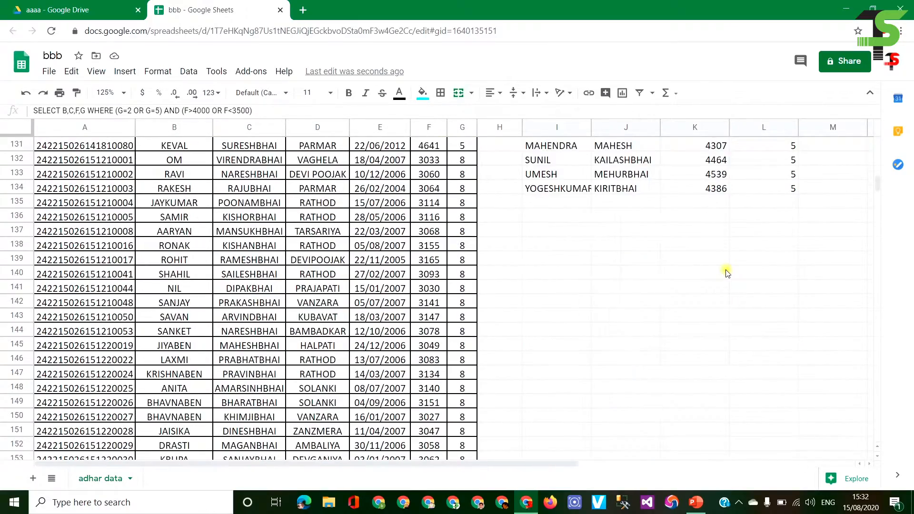
scroll(731, 269, up, 17)
scroll(733, 267, up, 20)
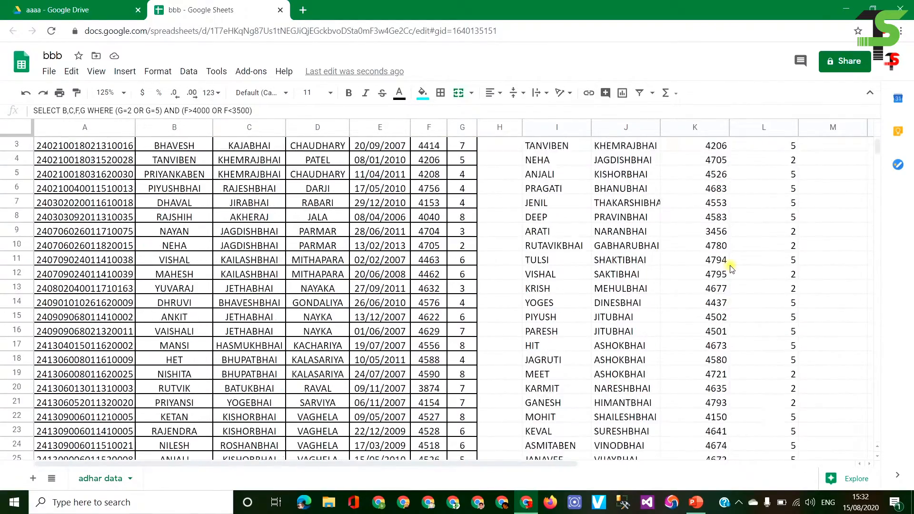
- Replace the conditions in the I1 query with B= followed by the student name from B7 in single quotes
key(Return)
key(BackSpace)
key(BackSpace)
key(BackSpace)
key(BackSpace)
key(BackSpace)
key(BackSpace)
key(BackSpace)
key(BackSpace)
key(BackSpace)
key(BackSpace)
key(BackSpace)
key(BackSpace)
key(BackSpace)
key(BackSpace)
key(BackSpace)
key(BackSpace)
key(BackSpace)
key(BackSpace)
key(BackSpace)
key(BackSpace)
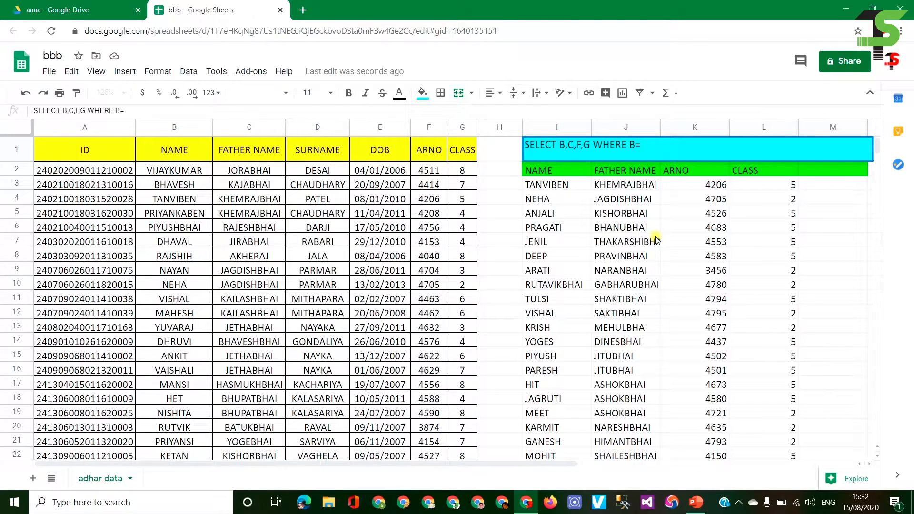
text(")
text(DHAVAL')
key(Return)
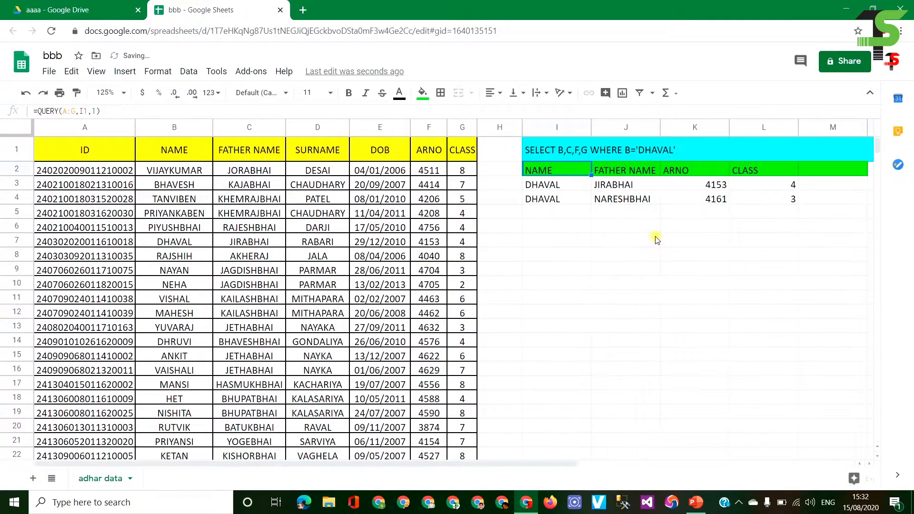
- Change the quoted name in the I1 query's WHERE B= condition to the student name from B15
click(673, 148)
double_click(673, 148)
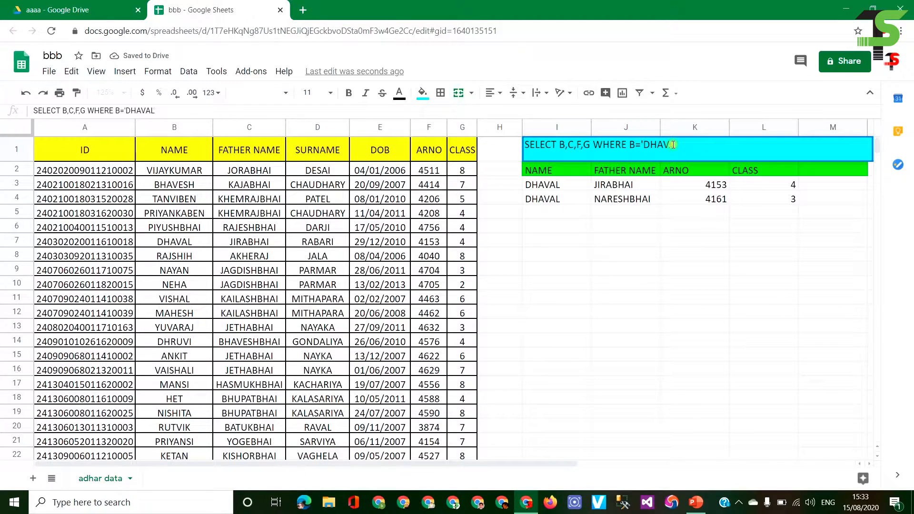
key(BackSpace)
key(BackSpace)
key(BackSpace)
key(BackSpace)
key(BackSpace)
key(BackSpace)
key(BackSpace)
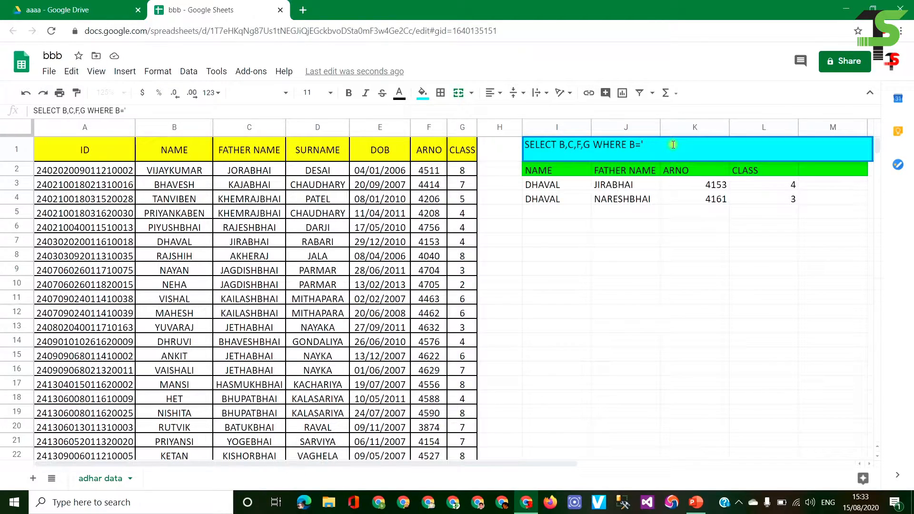
text(ANKIT')
key(Return)
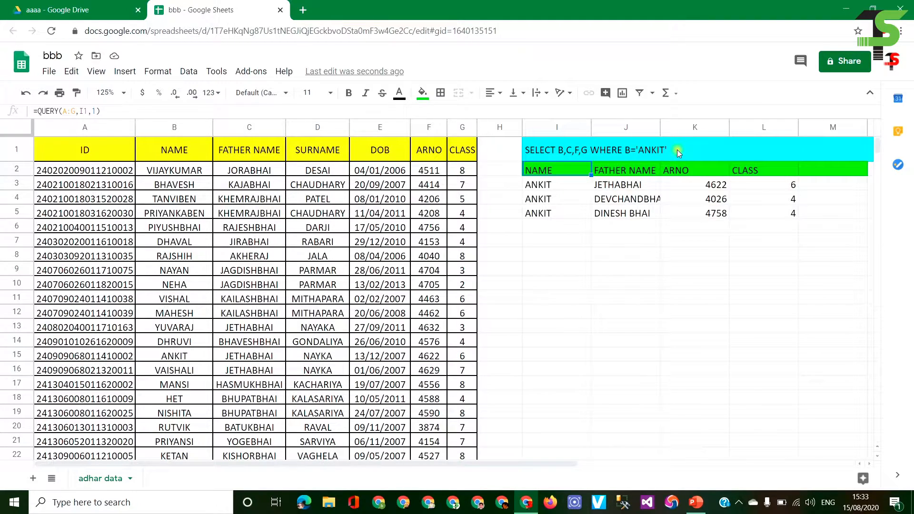
- Set the quoted text in the I1 query's B= condition to the last five letters of B3's name and check it against column B
double_click(677, 150)
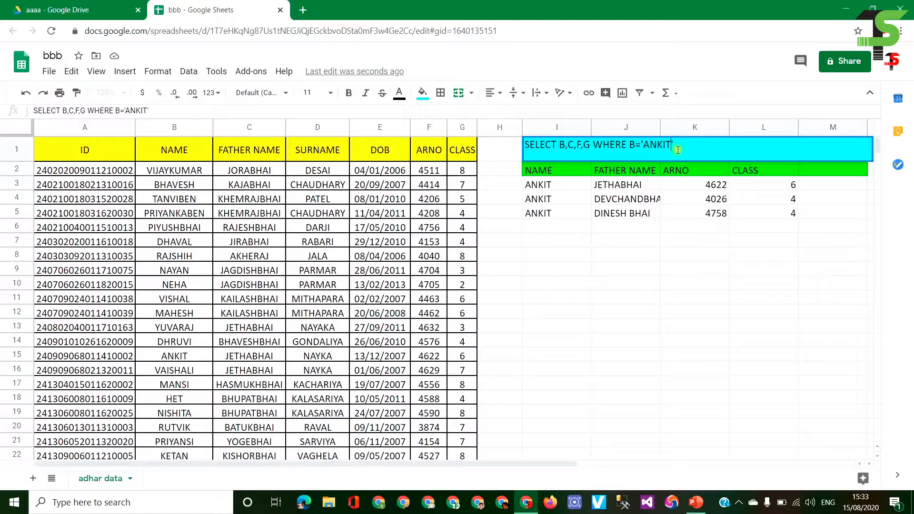
key(Left)
key(BackSpace)
key(BackSpace)
key(BackSpace)
key(BackSpace)
key(BackSpace)
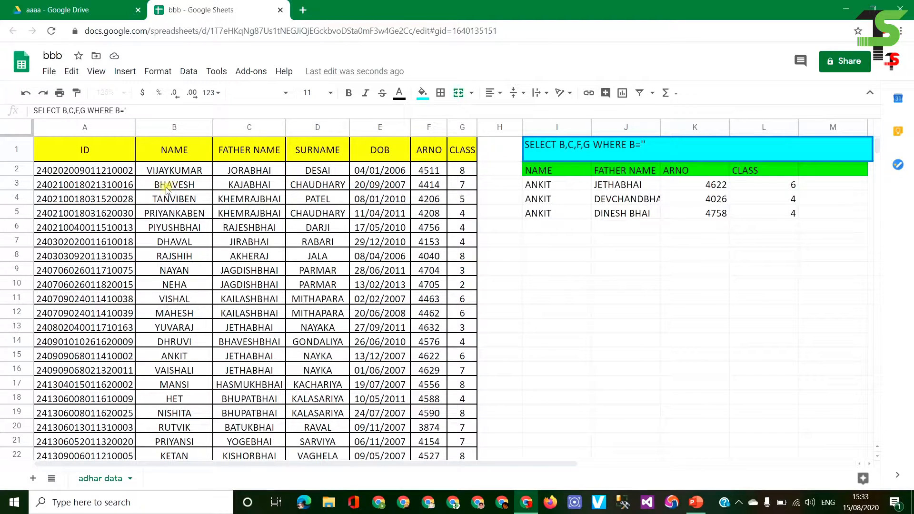
text(AVESH)
key(Return)
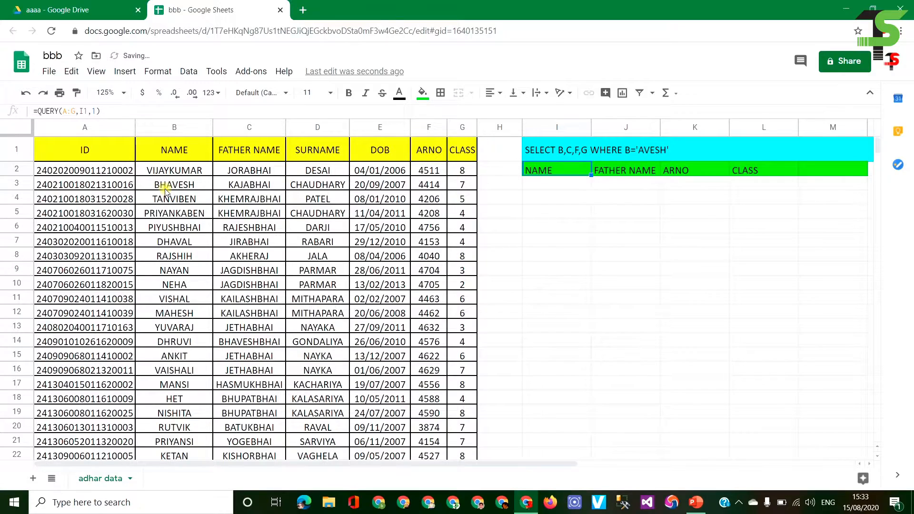
click(650, 156)
click(195, 200)
scroll(189, 251, down, 13)
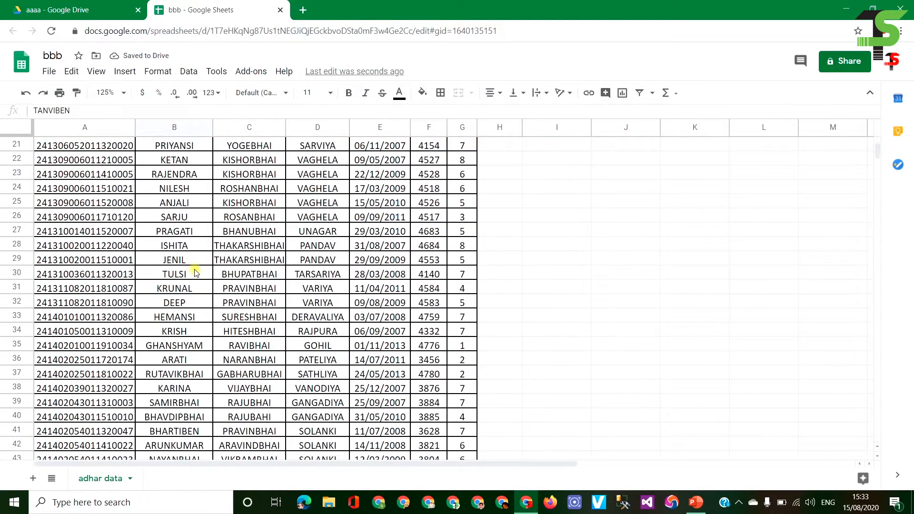
scroll(214, 276, up, 13)
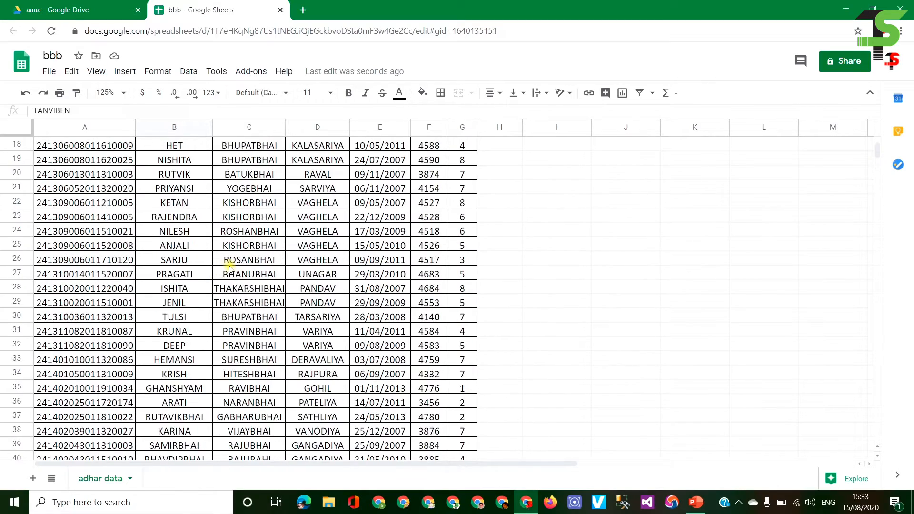
- Rewrite the I1 condition to use WHERE B LIKE with the same partial name in single quotes
click(666, 151)
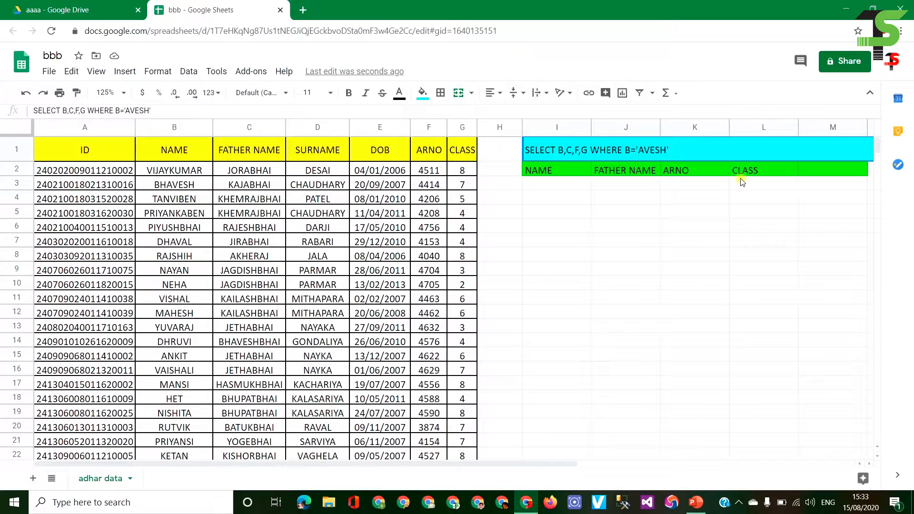
key(F2)
key(BackSpace)
key(BackSpace)
key(BackSpace)
key(BackSpace)
key(BackSpace)
key(BackSpace)
key(BackSpace)
key(BackSpace)
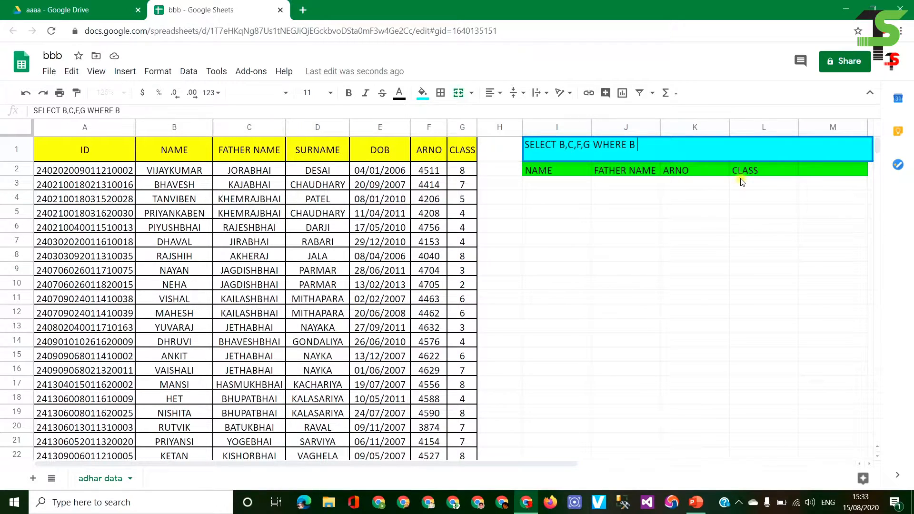
text(I)
text(LIKE)
text( ')
text(A'VESH)
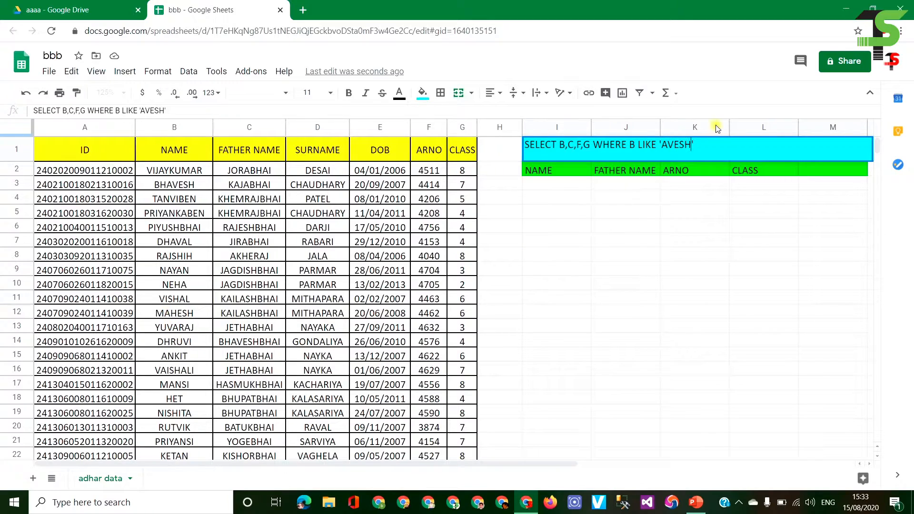
key(Return)
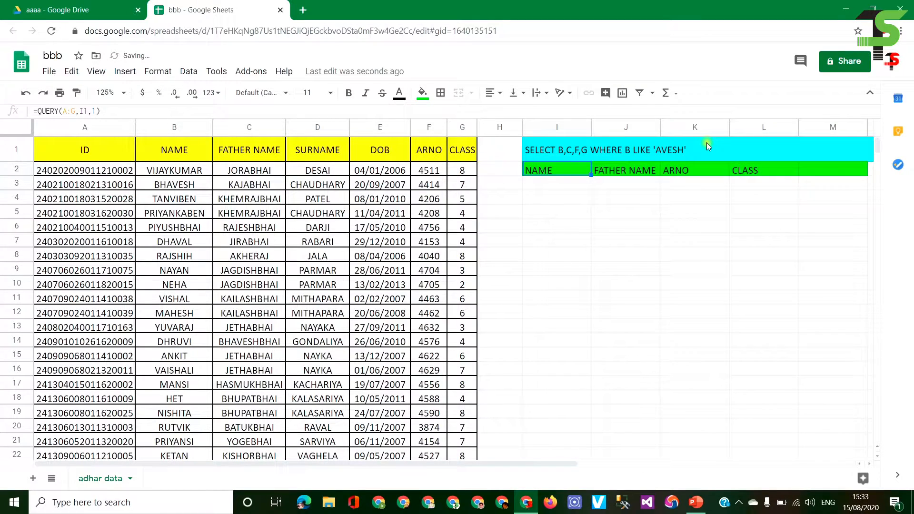
- Add a % wildcard before and after the partial name in the I1 query's B LIKE condition and check the matched names
double_click(687, 150)
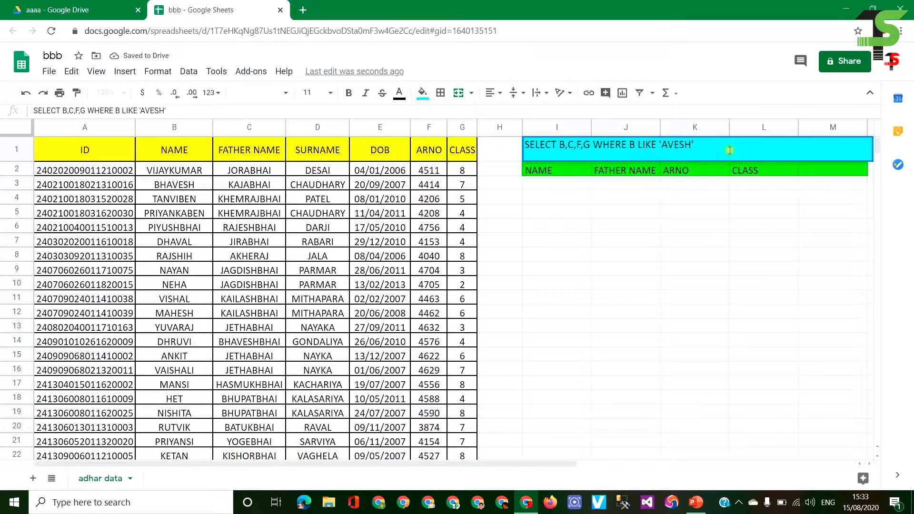
text(%)
text(%)
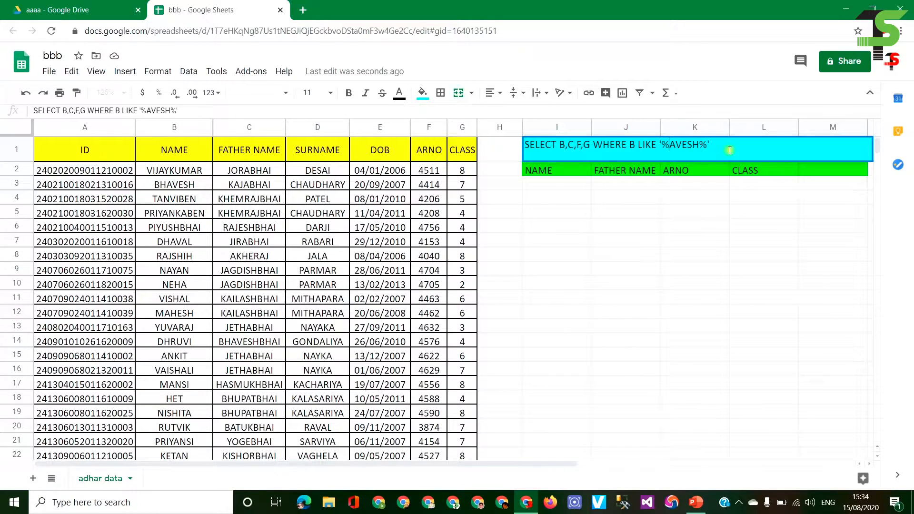
key(Return)
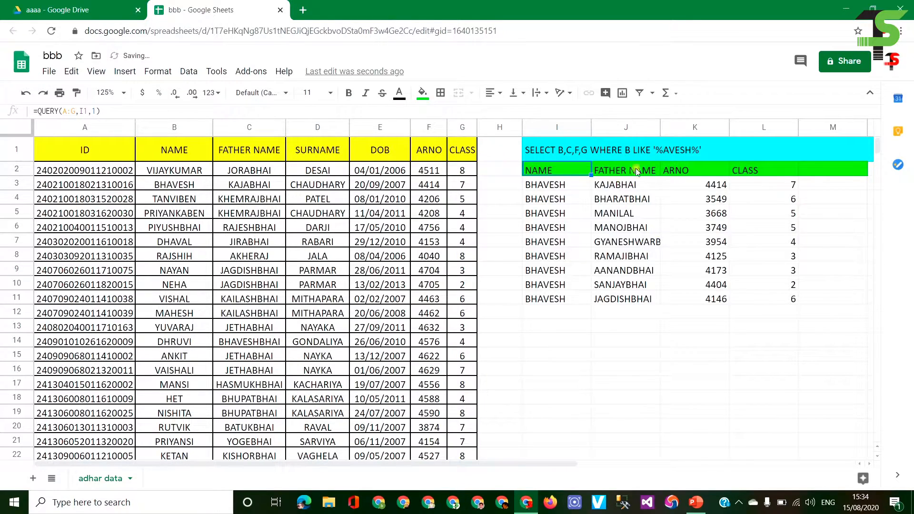
click(545, 244)
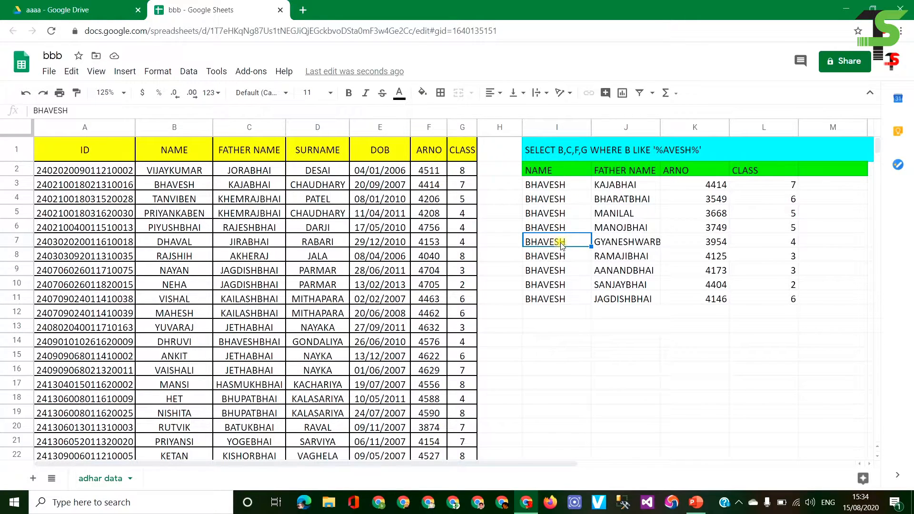
- Shorten the I1 query's B LIKE pattern to '%AVE%' and check the matched names
double_click(688, 148)
click(696, 145)
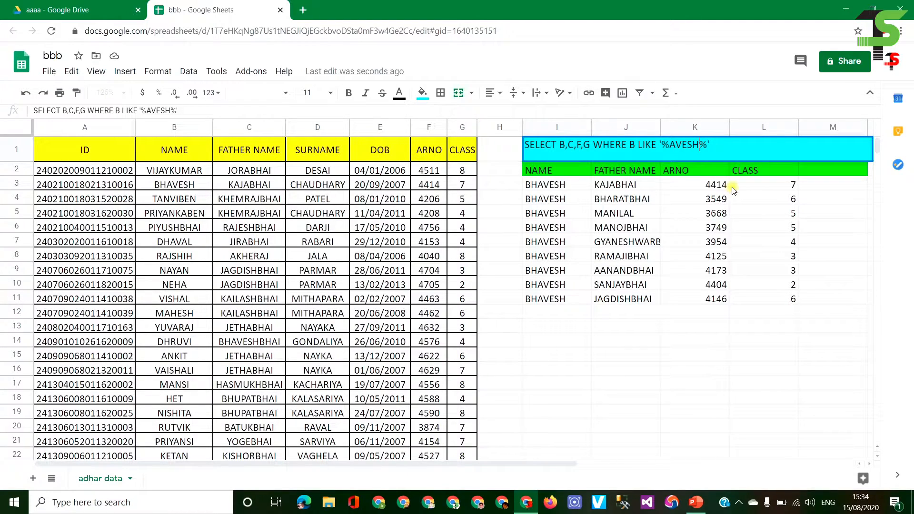
key(BackSpace)
key(BackSpace)
key(Return)
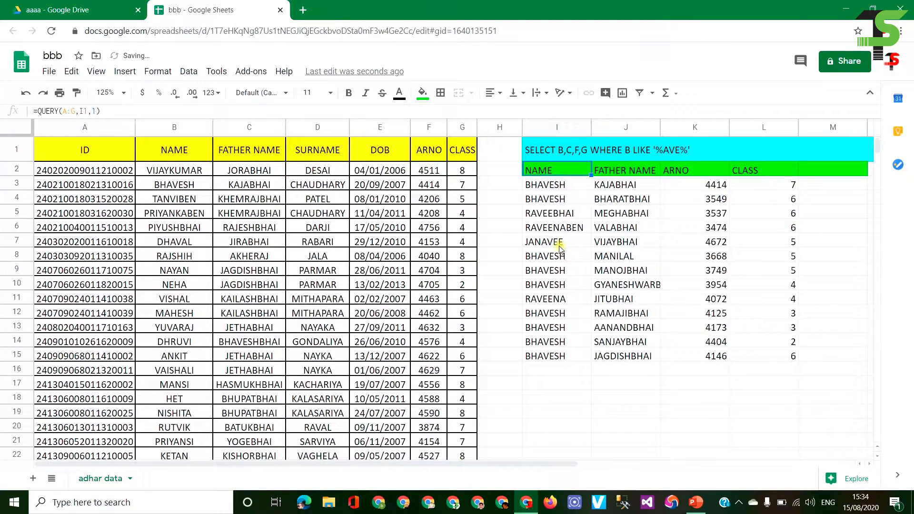
click(545, 243)
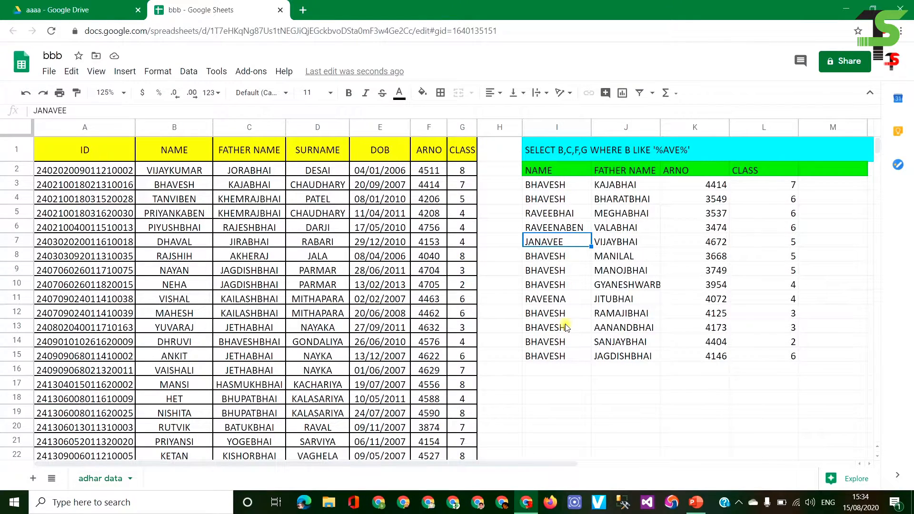
- Change the I1 query's condition to WHERE A LIKE '%02' to match IDs ending in 02
click(680, 154)
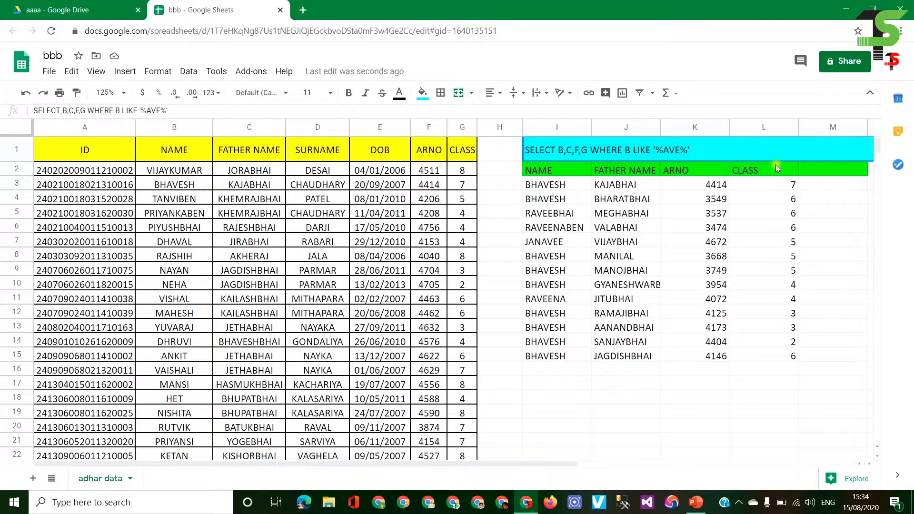
key(F2)
key(BackSpace)
key(BackSpace)
key(BackSpace)
key(BackSpace)
key(BackSpace)
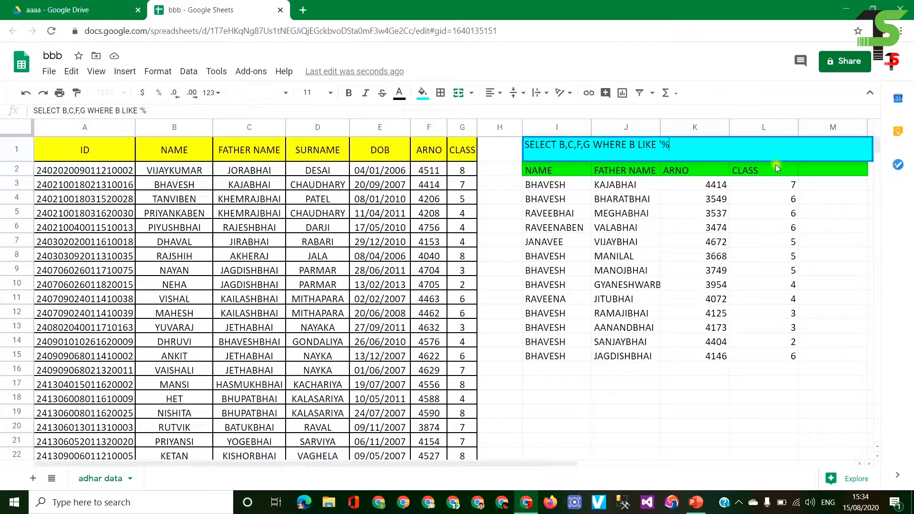
key(BackSpace)
key(BackSpace)
key(BackSpace)
key(BackSpace)
key(BackSpace)
key(BackSpace)
key(BackSpace)
key(BackSpace)
key(BackSpace)
text(A LIK)
text(E)
text( ")
text(02)
text(%)
key(Return)
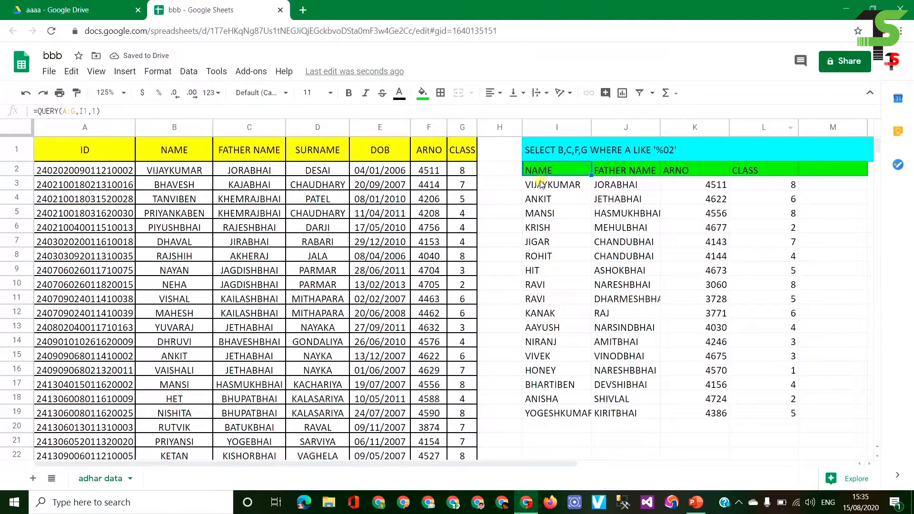
- Add column A to the start of the I1 query's SELECT list and widen column I to show the full IDs
click(557, 151)
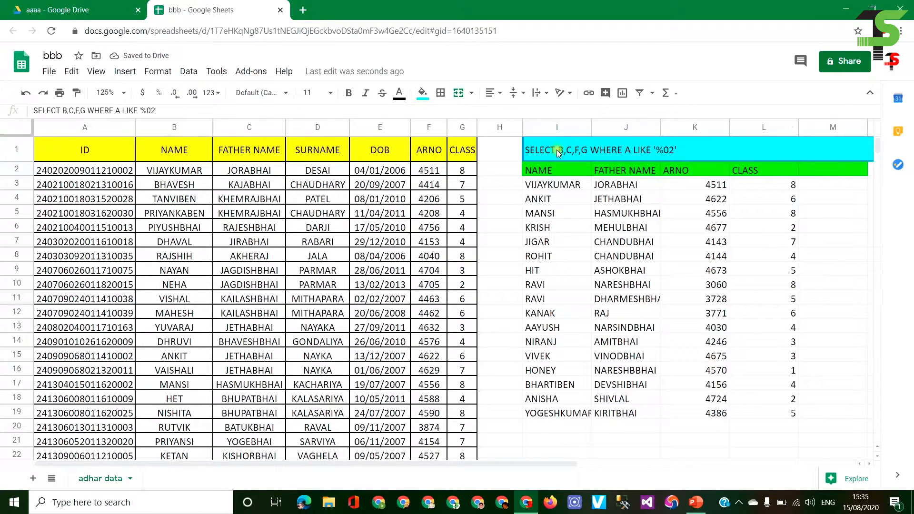
double_click(558, 151)
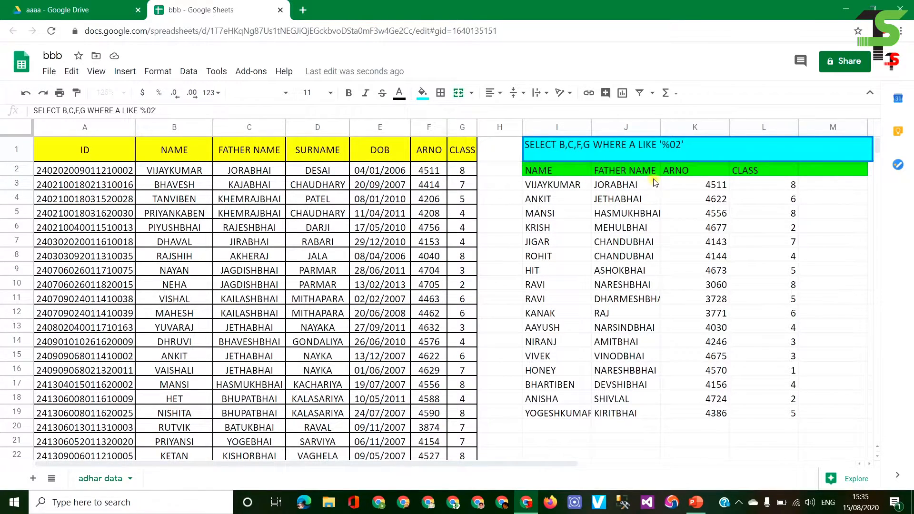
text(A,)
key(Return)
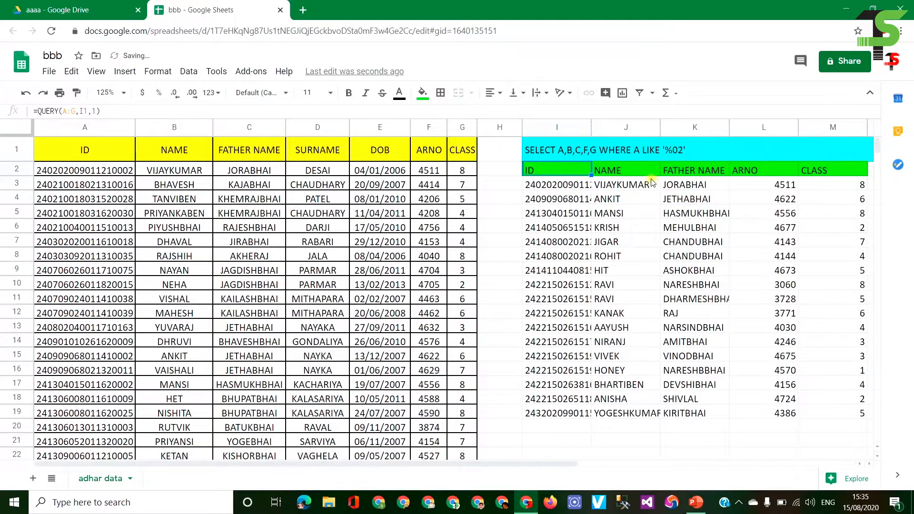
drag(591, 127, 631, 128)
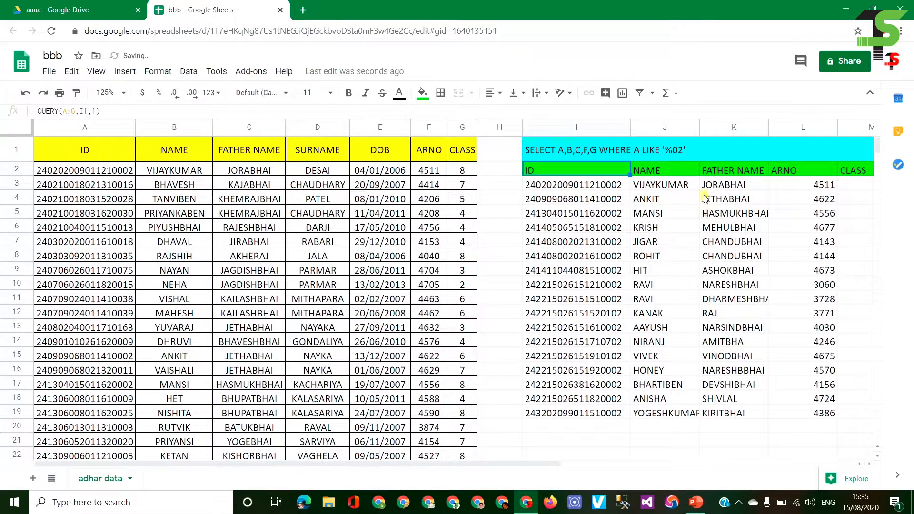
click(665, 153)
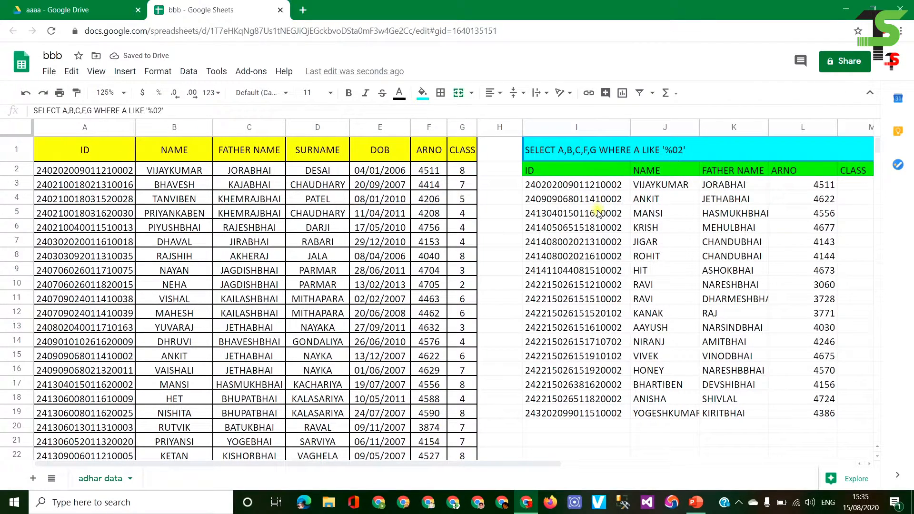
click(595, 284)
scroll(595, 304, down, 5)
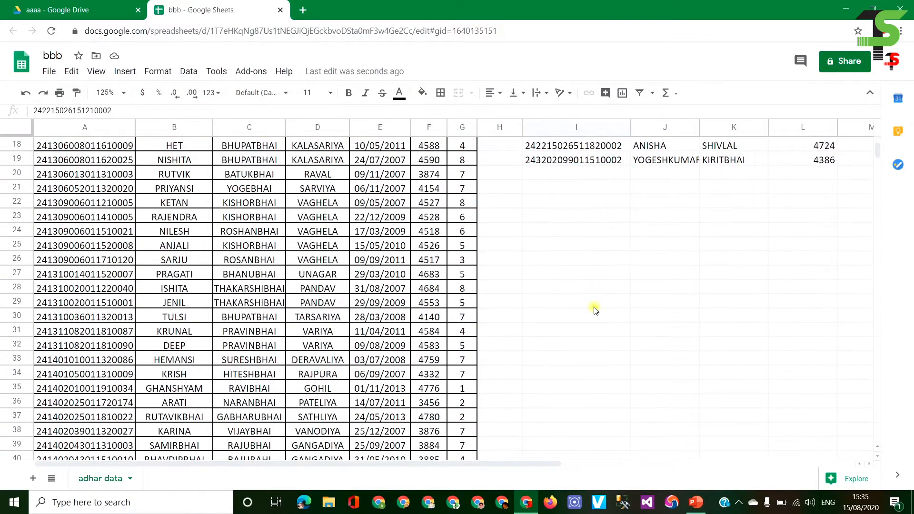
scroll(595, 310, up, 5)
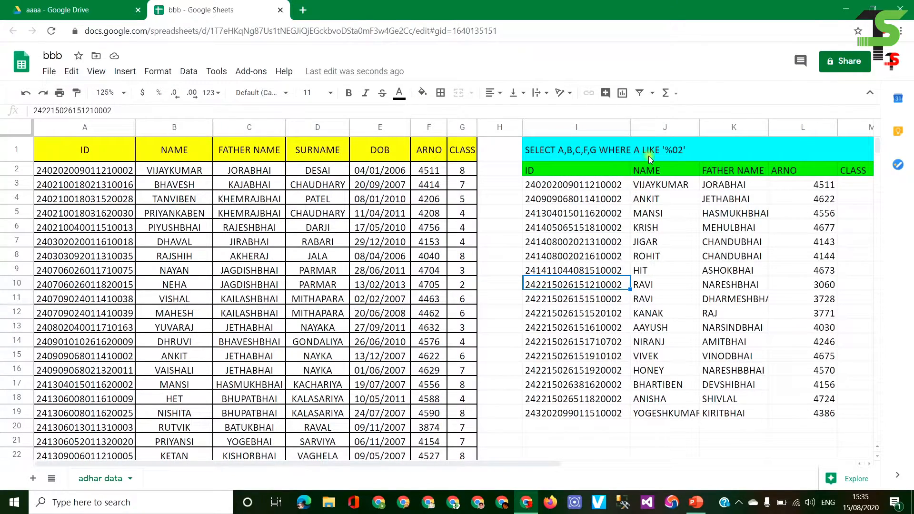
- Change the I1 query's A LIKE pattern to '%102' and check the endings of the returned IDs
double_click(675, 145)
click(680, 144)
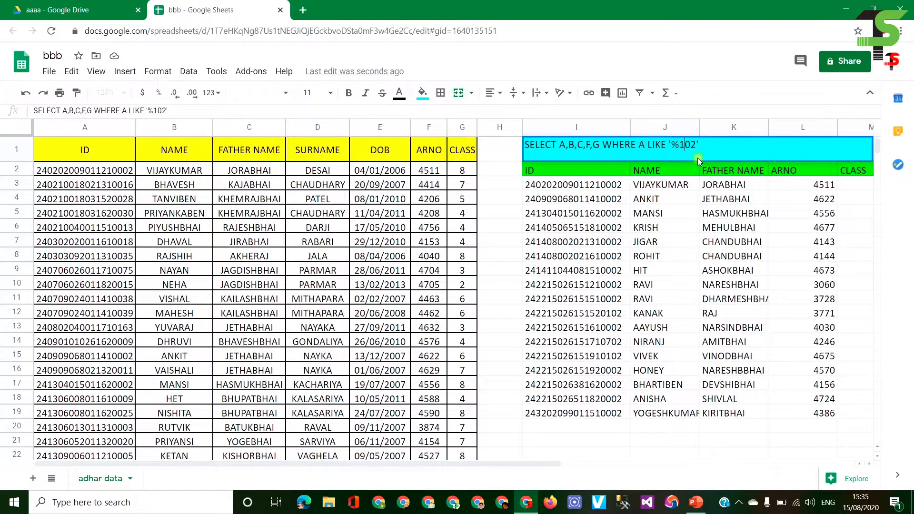
key(Return)
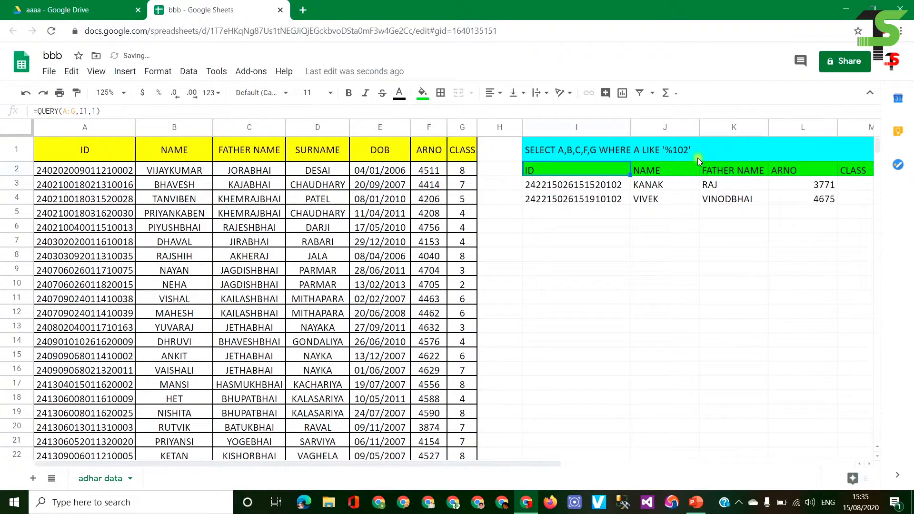
click(605, 184)
click(608, 197)
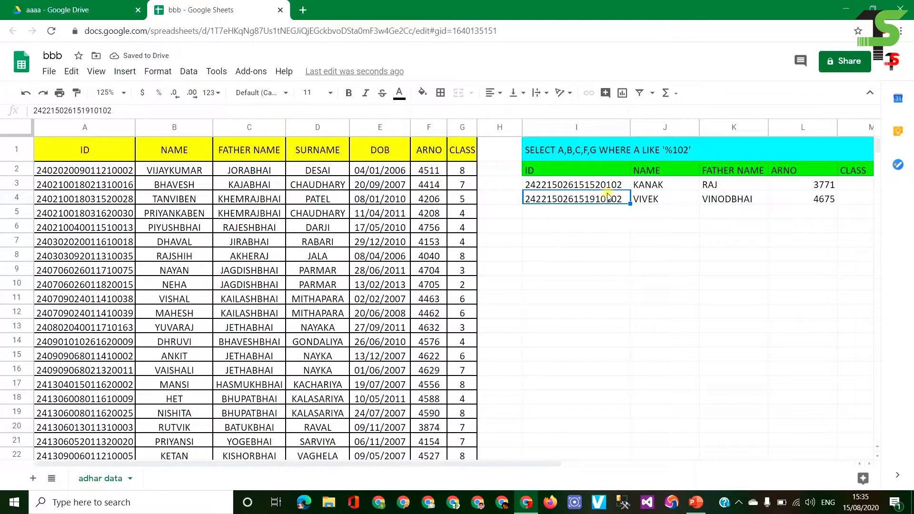
- Replace the I1 query's condition with WHERE F LIKE '%51%' and check the returned ARNO values
double_click(684, 148)
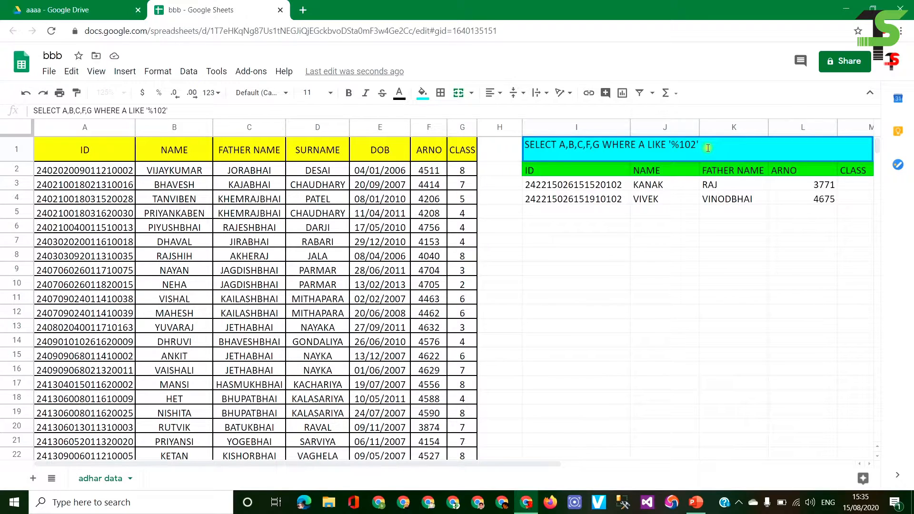
key(BackSpace)
key(BackSpace)
key(BackSpace)
key(BackSpace)
key(BackSpace)
key(BackSpace)
key(BackSpace)
key(BackSpace)
key(BackSpace)
key(BackSpace)
key(BackSpace)
key(BackSpace)
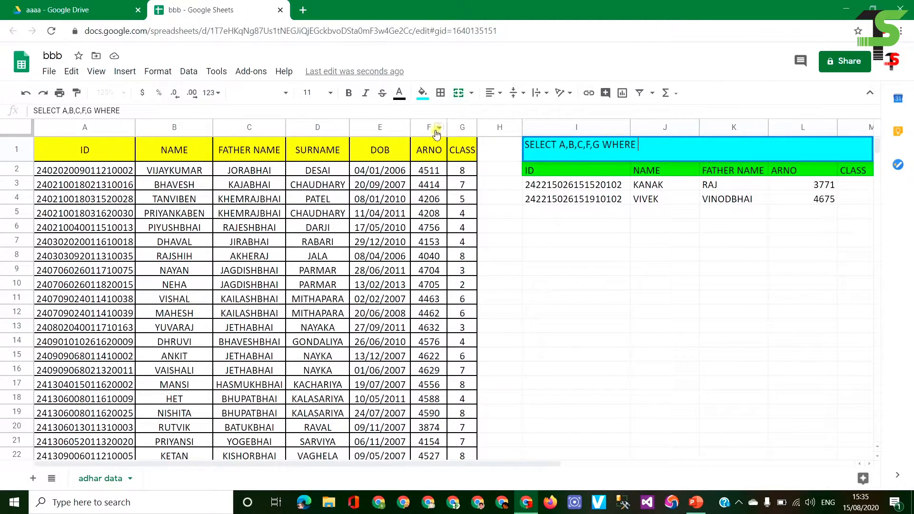
text(F)
text( LIKE)
text( ")
text(%)
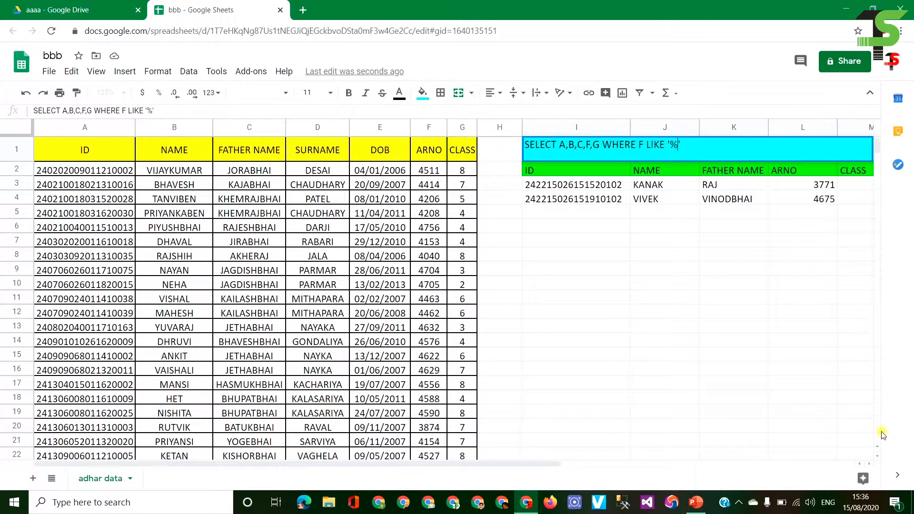
text(51%)
key(Return)
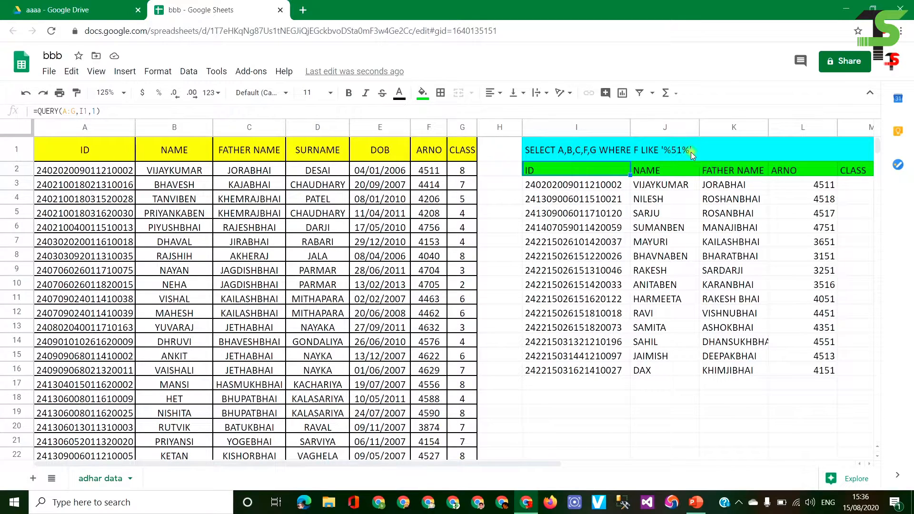
click(825, 201)
click(827, 187)
click(828, 258)
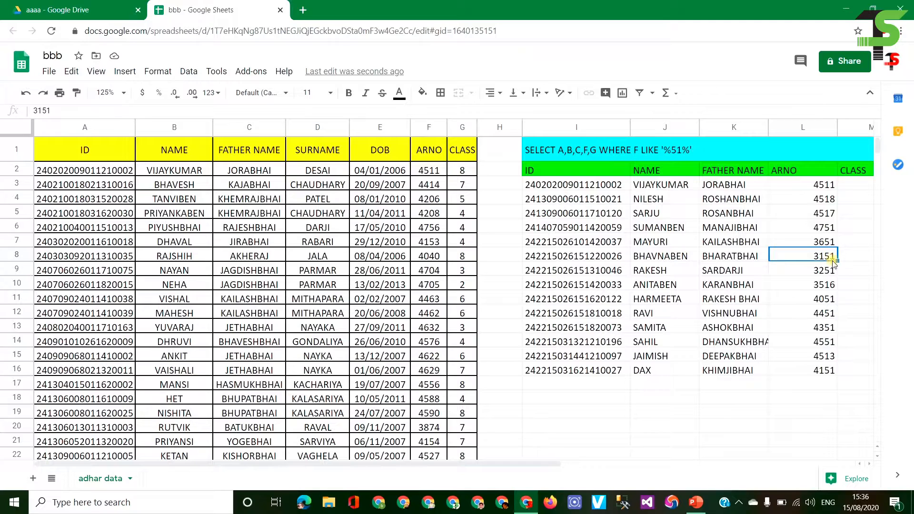
click(833, 274)
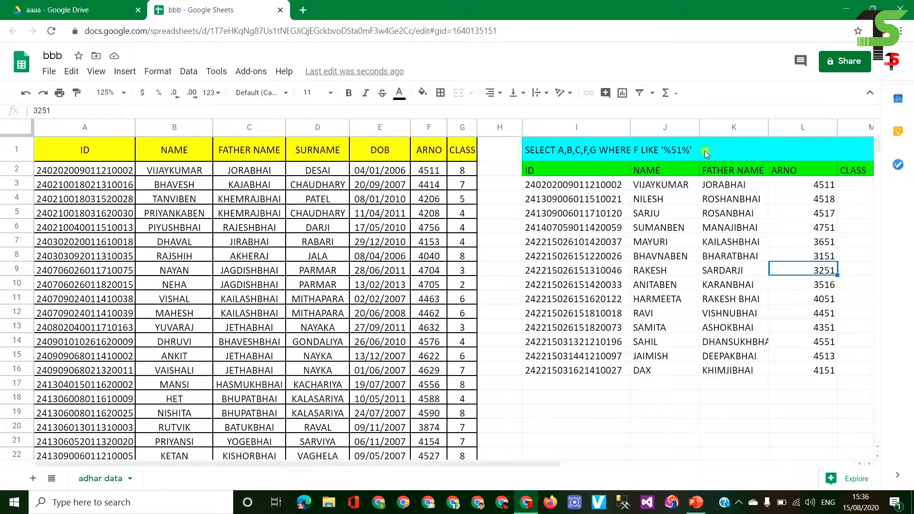
- Remove the trailing wildcard from the I1 query's F LIKE pattern so it reads '%51'
double_click(689, 150)
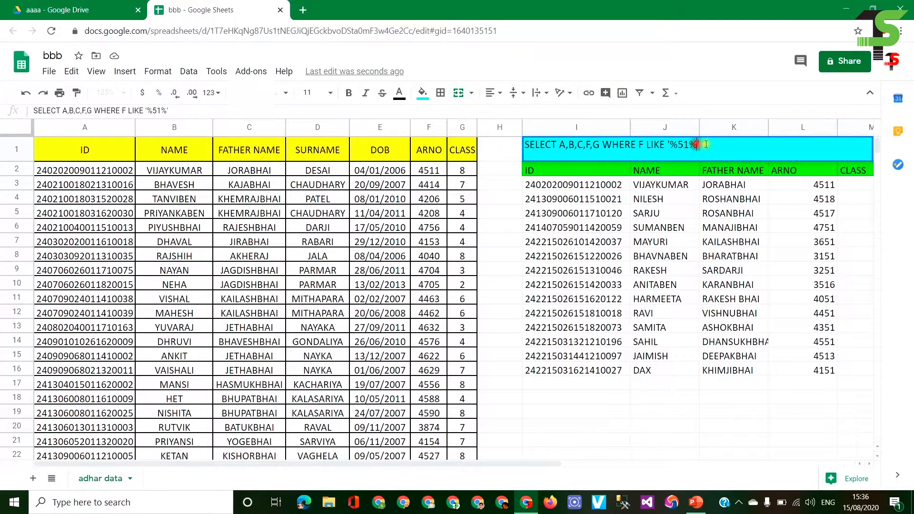
key(BackSpace)
key(Return)
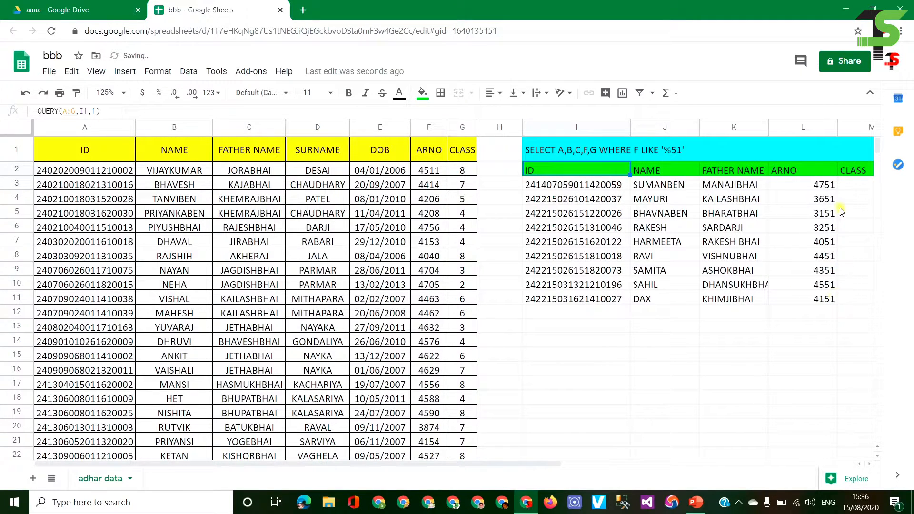
- Change the I1 query's F LIKE pattern to '51%' to match ARNO values starting with 51
double_click(679, 149)
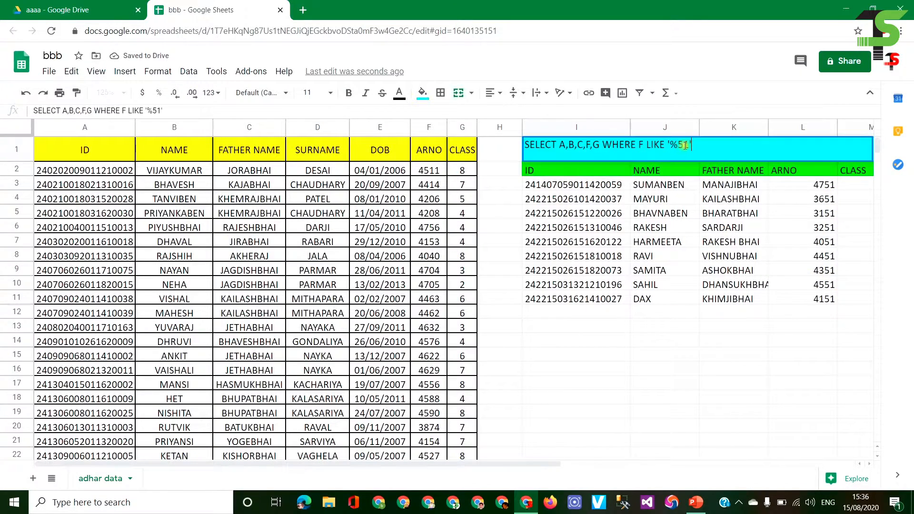
text(%)
key(Left)
key(Left)
key(Left)
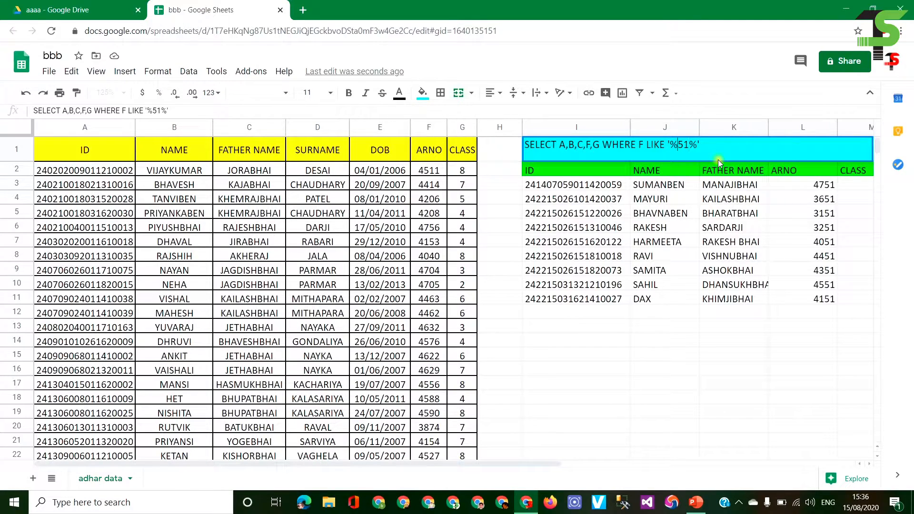
key(BackSpace)
key(Return)
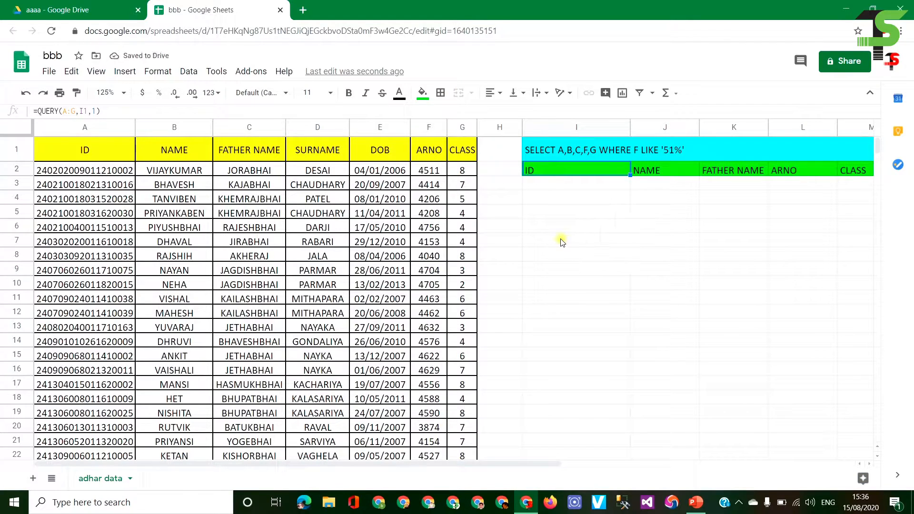
- Put the leading wildcard back in the I1 query's F LIKE pattern so it reads '%51%'
double_click(669, 150)
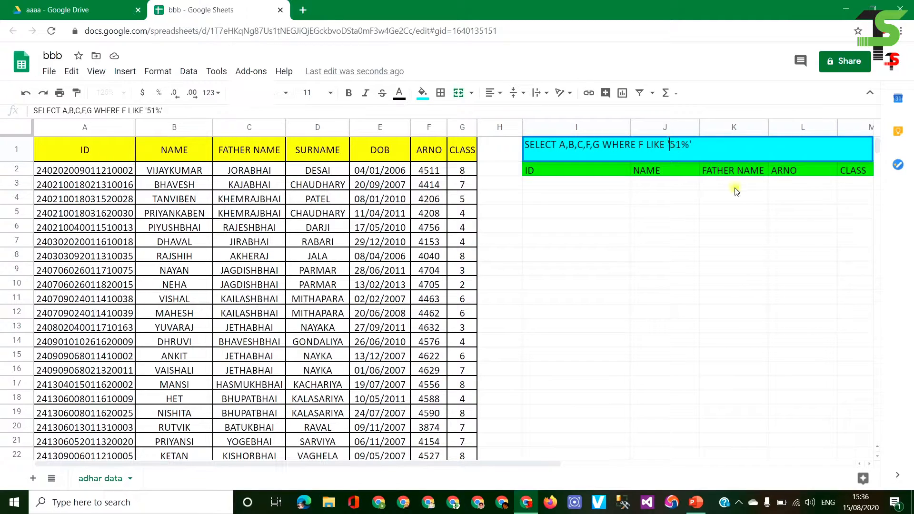
text(%)
click(713, 145)
key(Return)
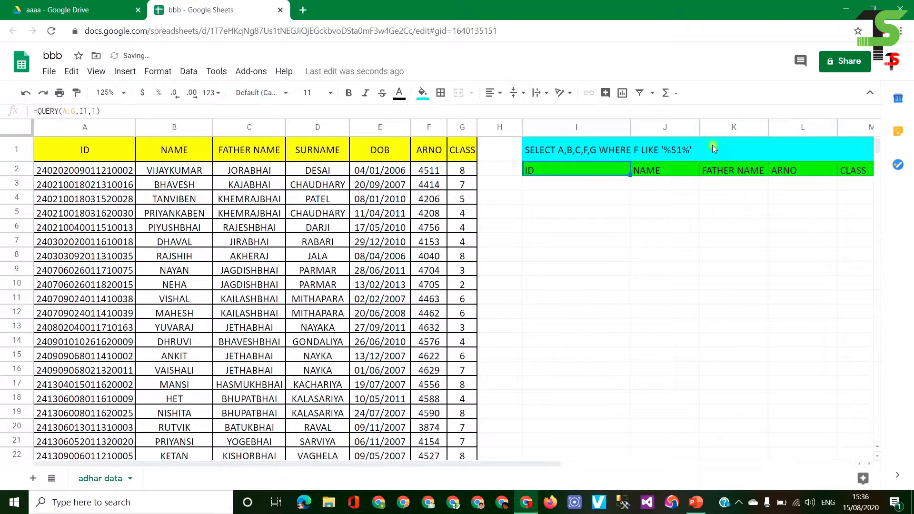
- Replace the I1 query's F LIKE pattern with '__51' to match four-character ARNO values ending in 51
double_click(711, 145)
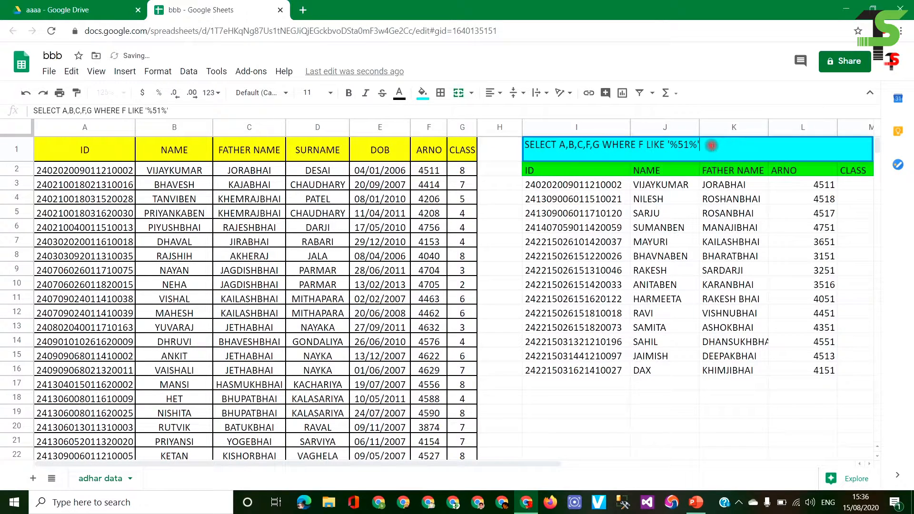
key(BackSpace)
key(BackSpace)
key(BackSpace)
key(BackSpace)
key(BackSpace)
key(BackSpace)
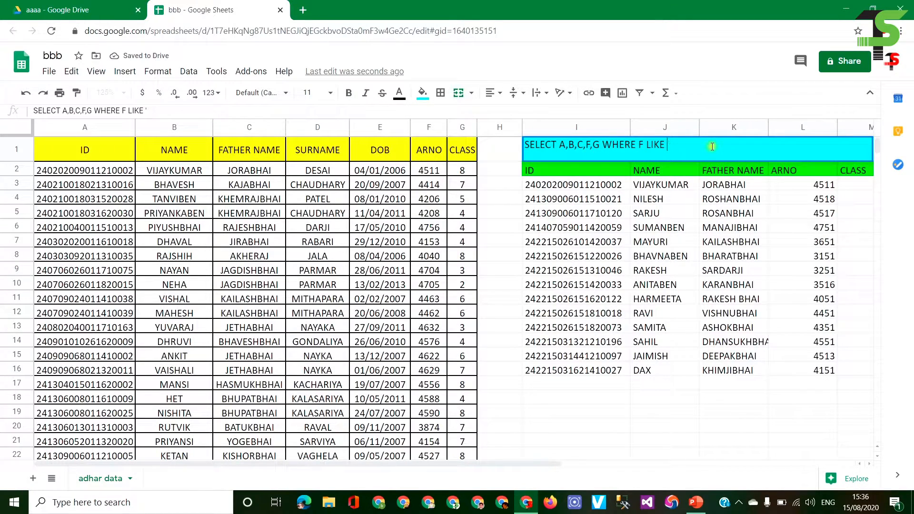
text('')
text(__)
text(51)
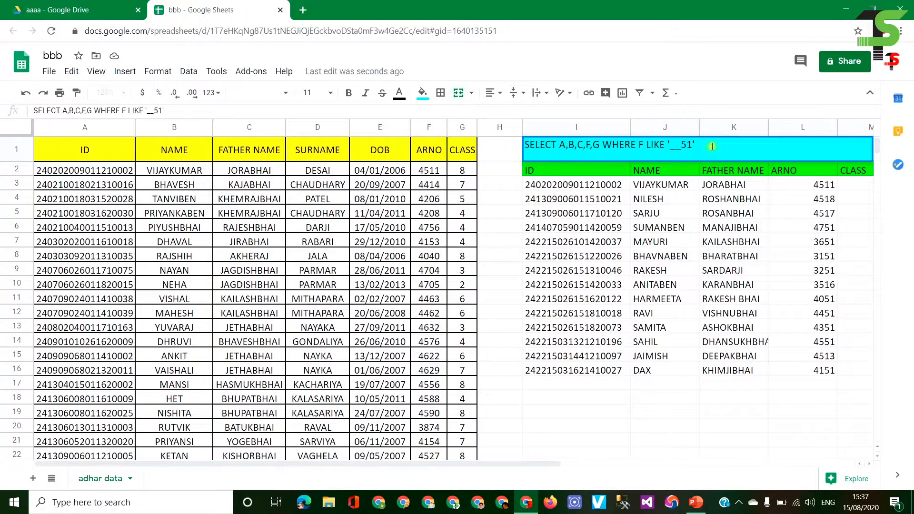
key(Return)
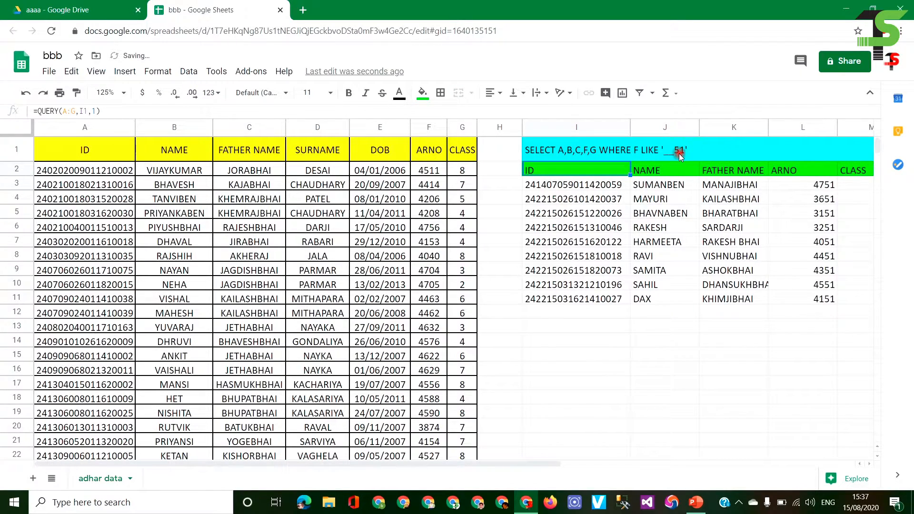
click(664, 159)
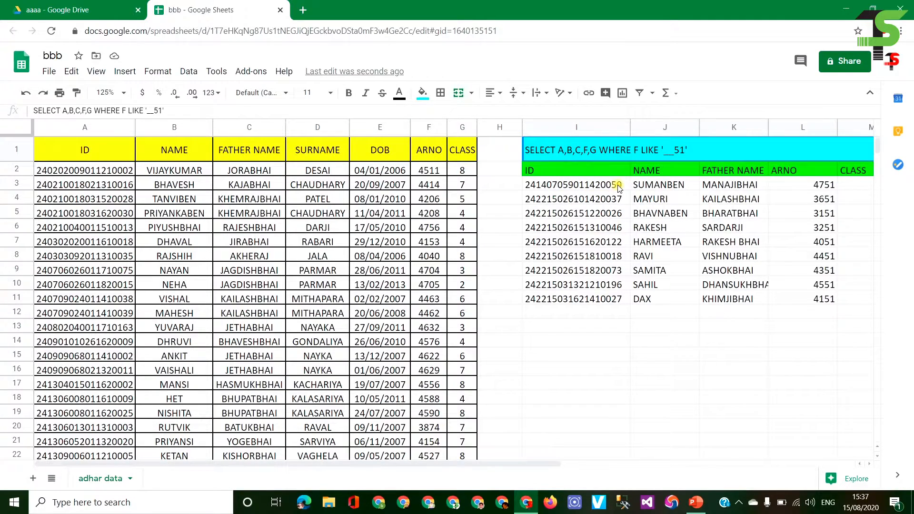
- Change the I1 query's condition to WHERE A LIKE '__59'
double_click(686, 149)
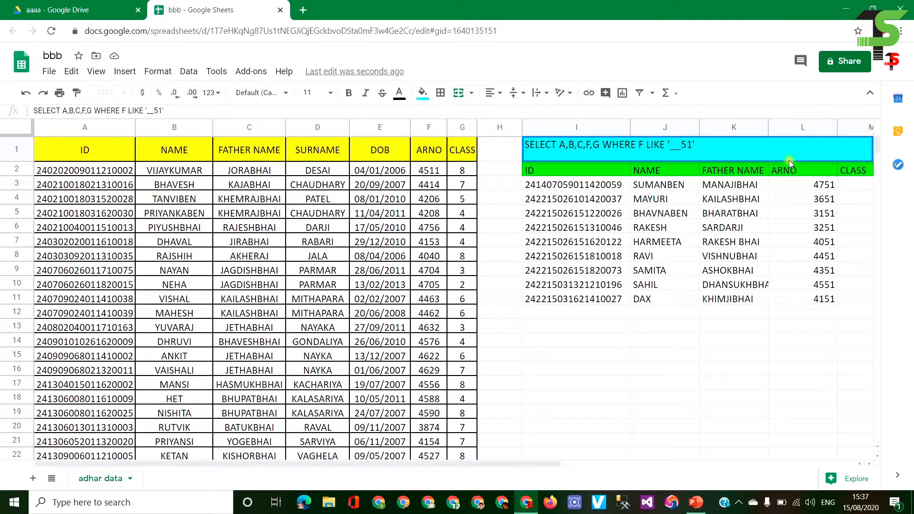
key(Left)
key(BackSpace)
key(BackSpace)
text(59)
key(BackSpace)
text(A)
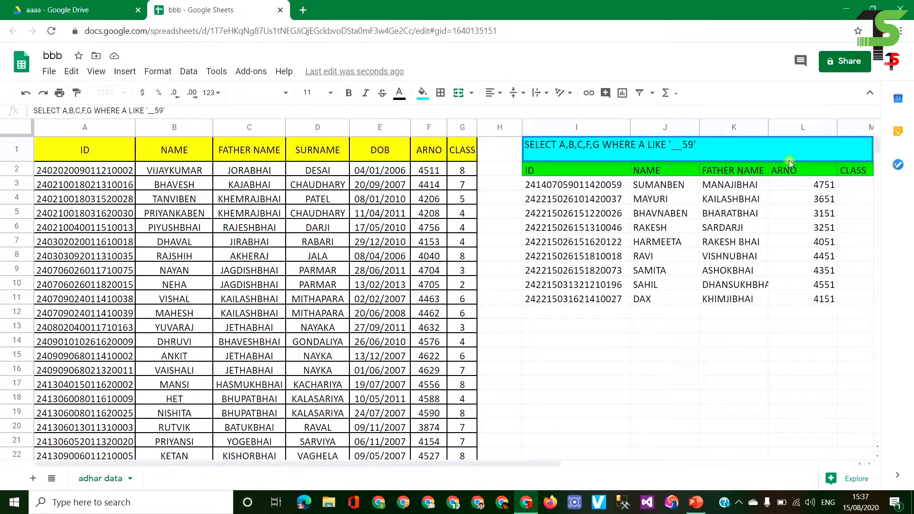
key(Return)
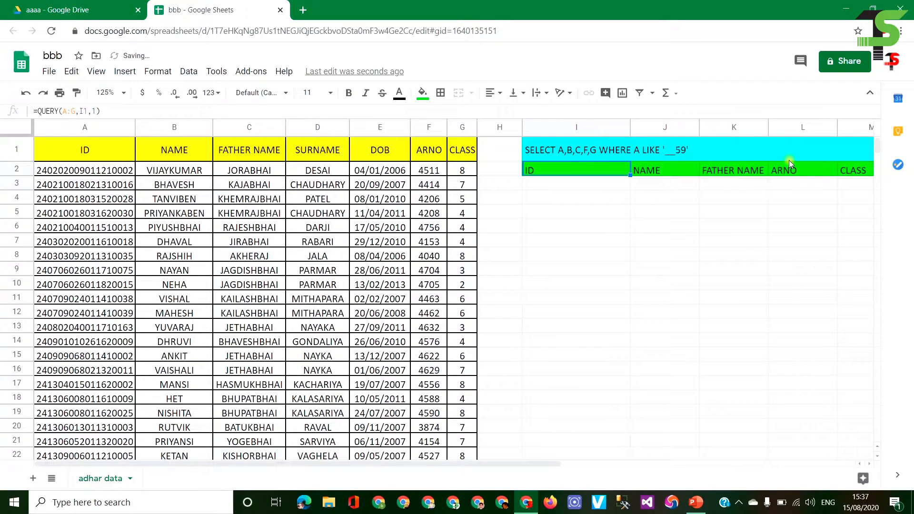
- Try extending the I1 query's A LIKE pattern with a long run of underscore wildcards before 59
click(673, 152)
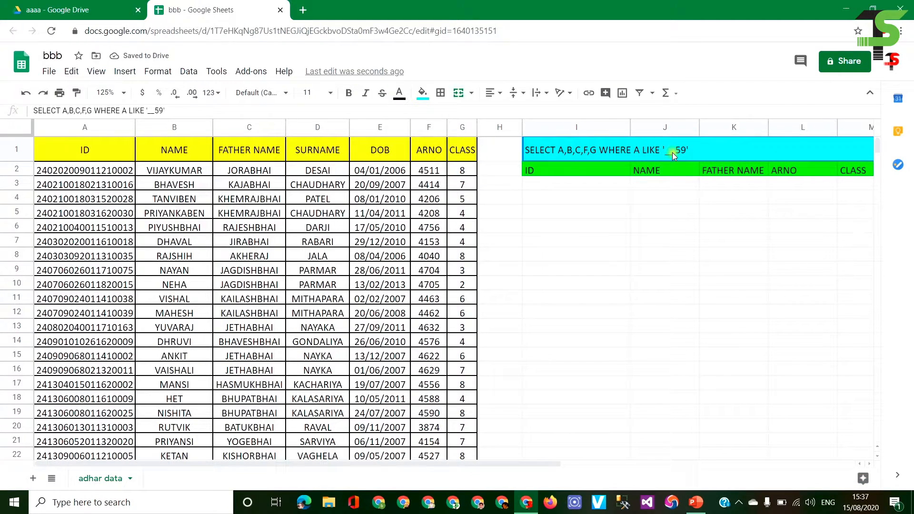
double_click(672, 152)
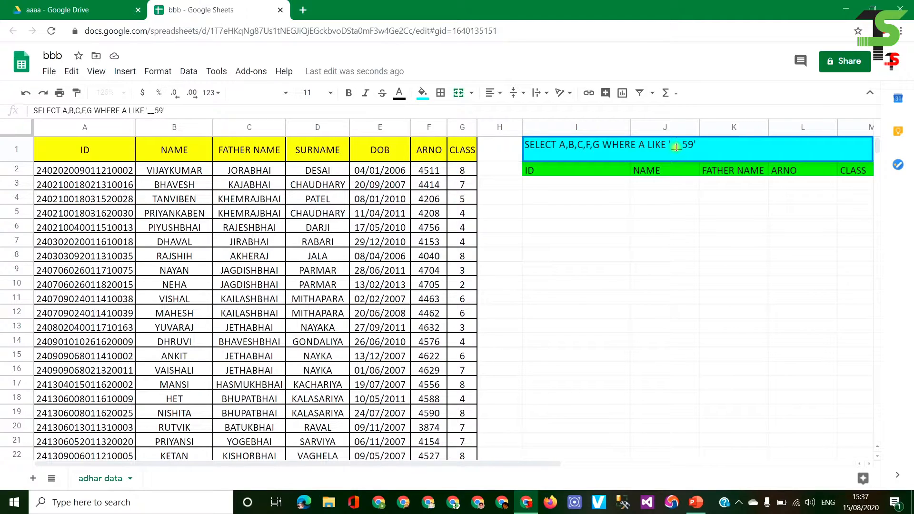
text(______________)
key(Return)
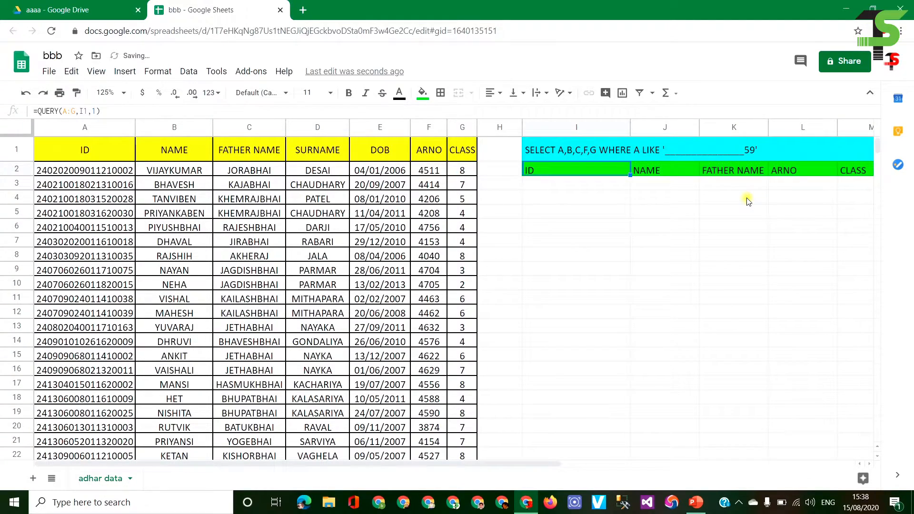
- Replace the underscores in the I1 query's A LIKE pattern with a percent wildcard so it reads '%59'
click(727, 153)
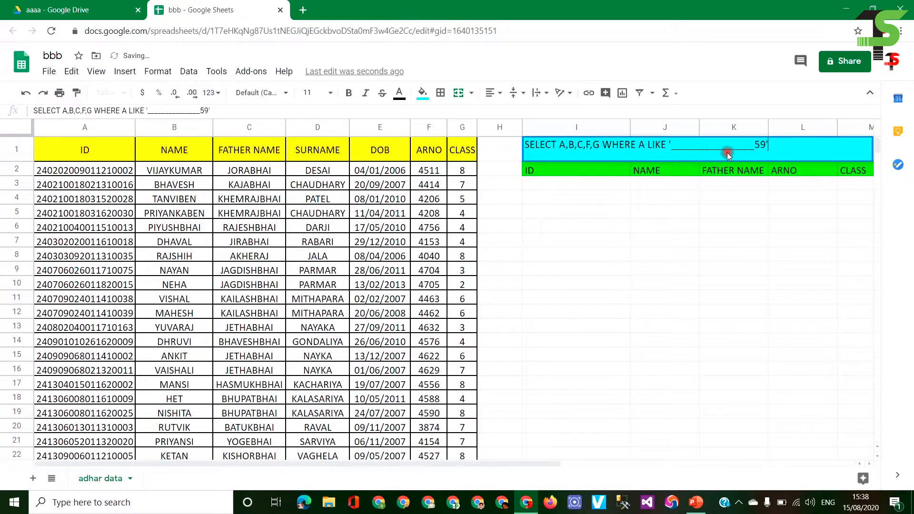
double_click(726, 152)
key(BackSpace)
key(BackSpace)
key(BackSpace)
key(BackSpace)
key(BackSpace)
key(BackSpace)
key(BackSpace)
key(BackSpace)
key(BackSpace)
key(BackSpace)
key(BackSpace)
key(BackSpace)
key(BackSpace)
key(BackSpace)
key(BackSpace)
key(BackSpace)
key(BackSpace)
key(BackSpace)
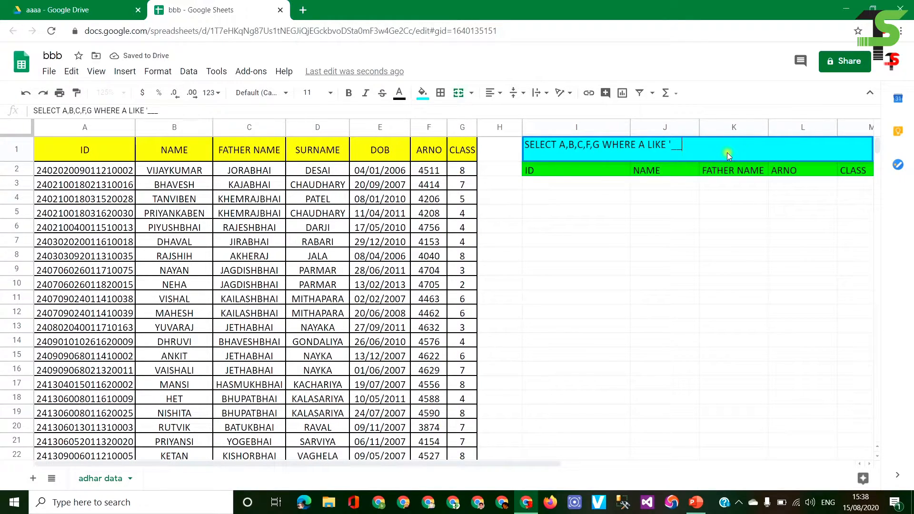
text(')
key(BackSpace)
text(%')
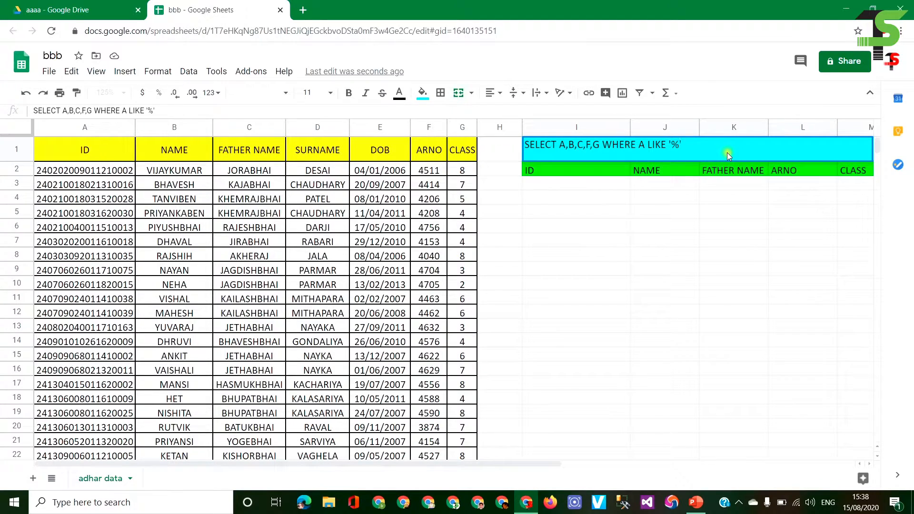
text(59)
key(Return)
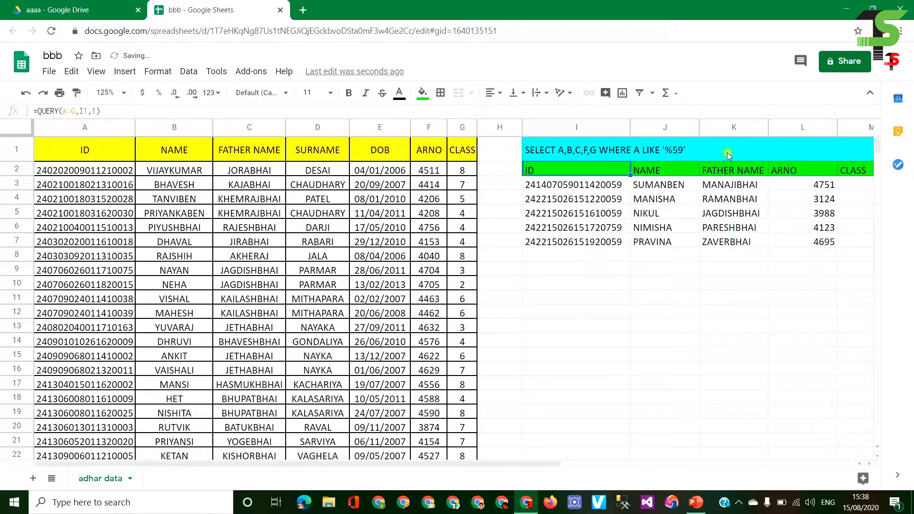
- Change the I1 query's A LIKE pattern to '%02' and check the returned IDs against the source ID column
click(610, 184)
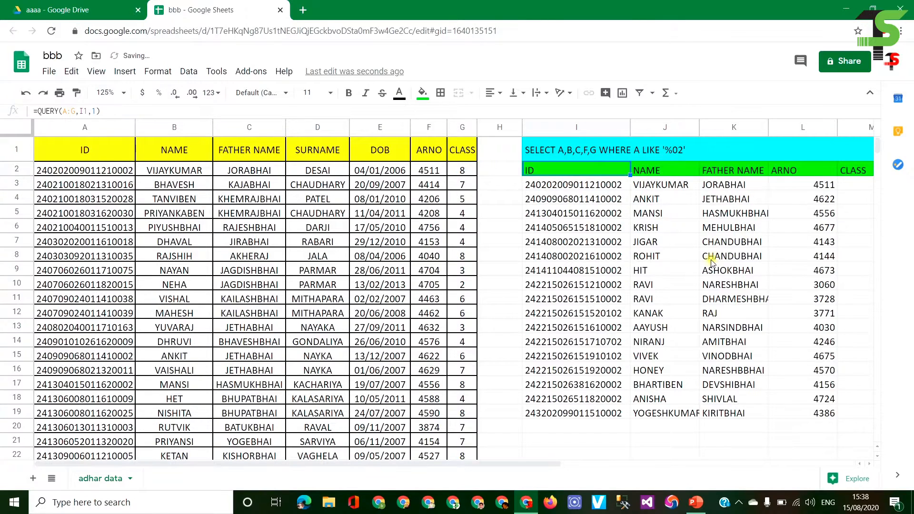
click(650, 258)
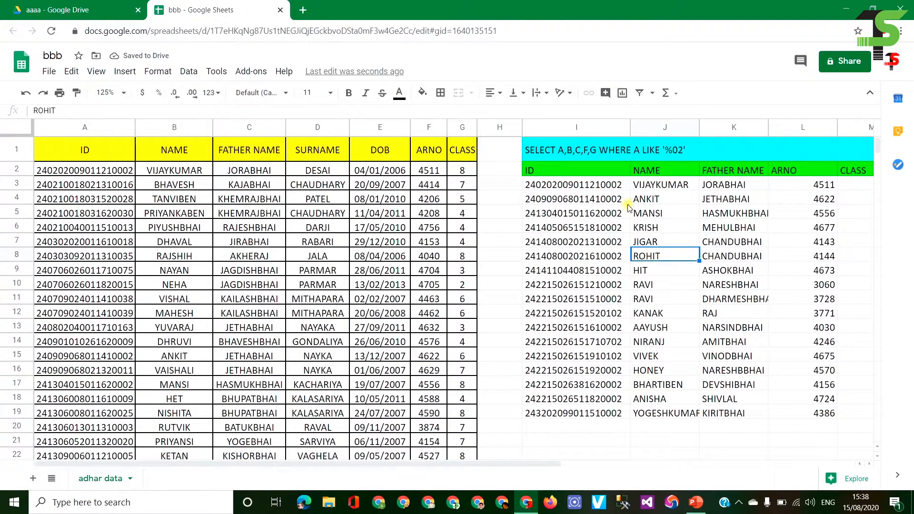
click(681, 151)
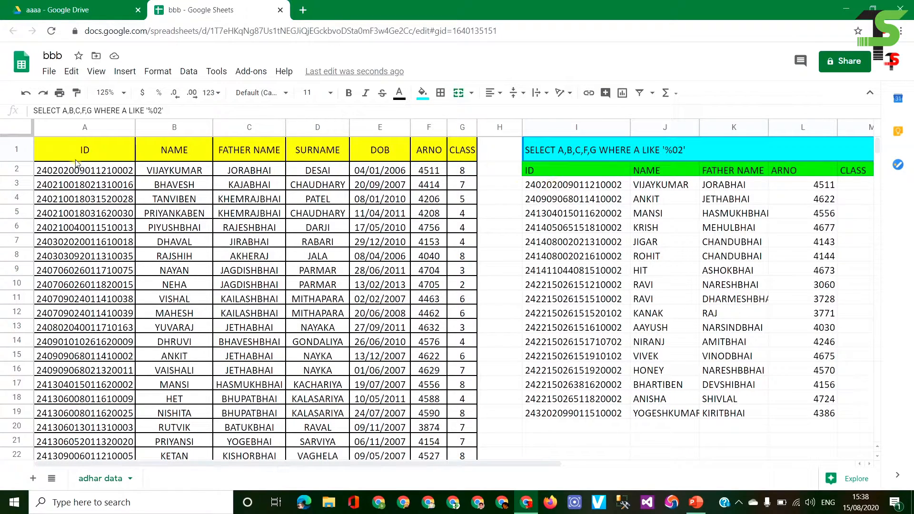
drag(79, 170, 81, 306)
click(596, 186)
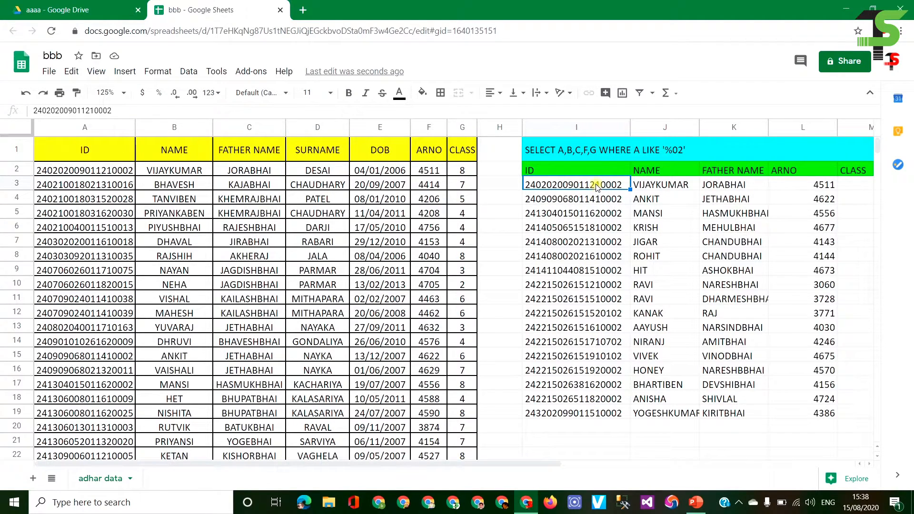
shift+click(593, 413)
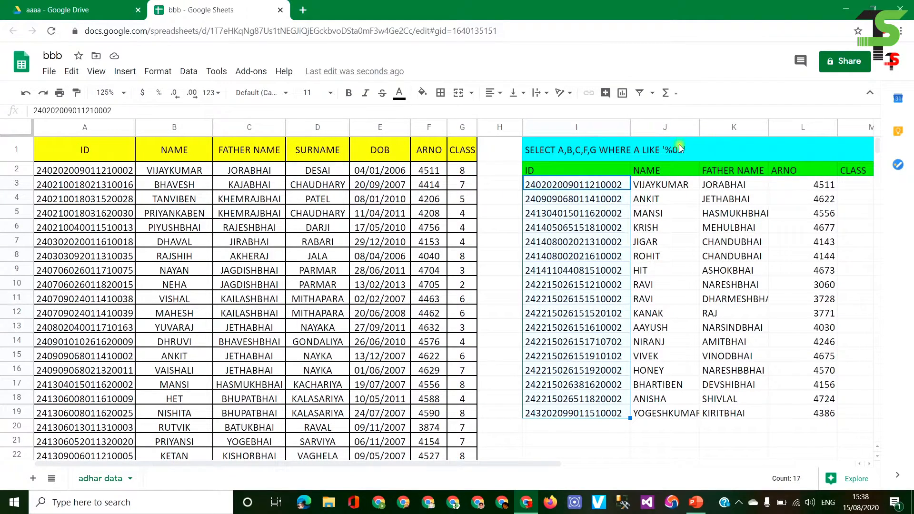
- Append LIMIT 5 to the I1 query after the '%02' pattern and select the returned IDs to check them
click(692, 152)
double_click(693, 150)
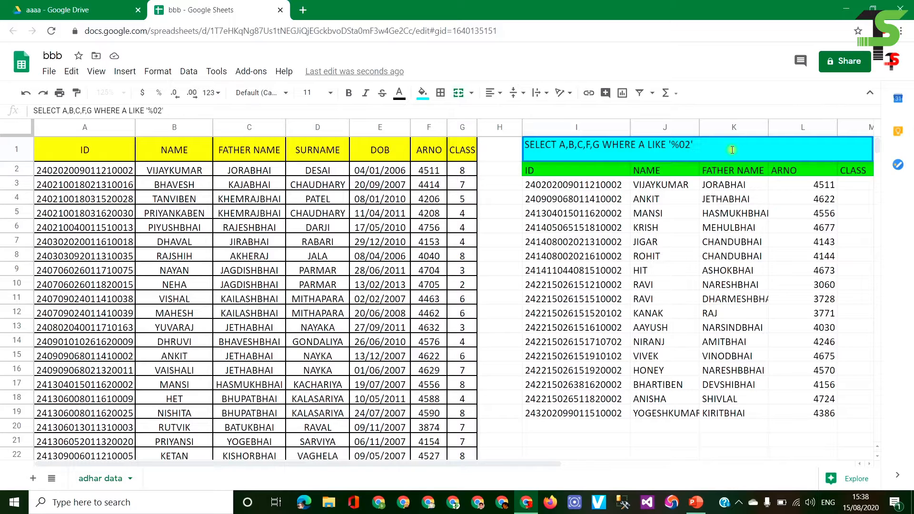
text(LIMIT 5)
key(Return)
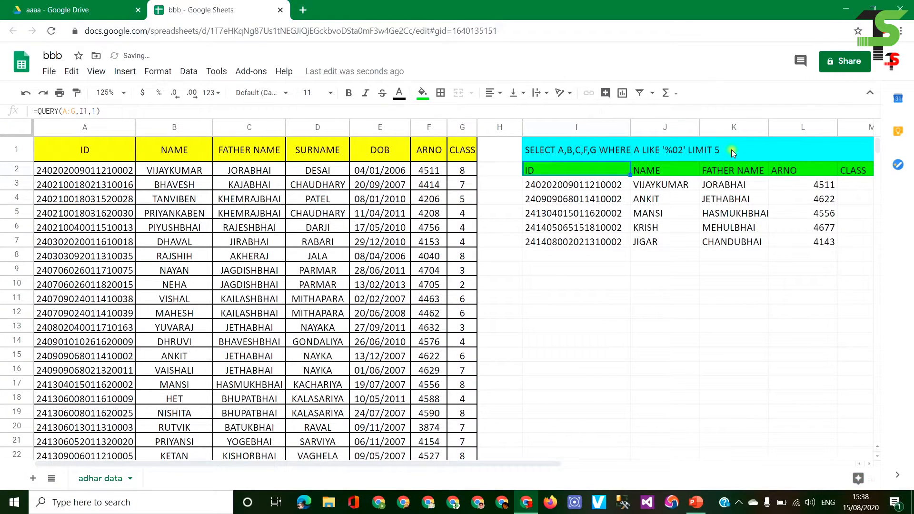
click(615, 188)
drag(612, 232, 614, 241)
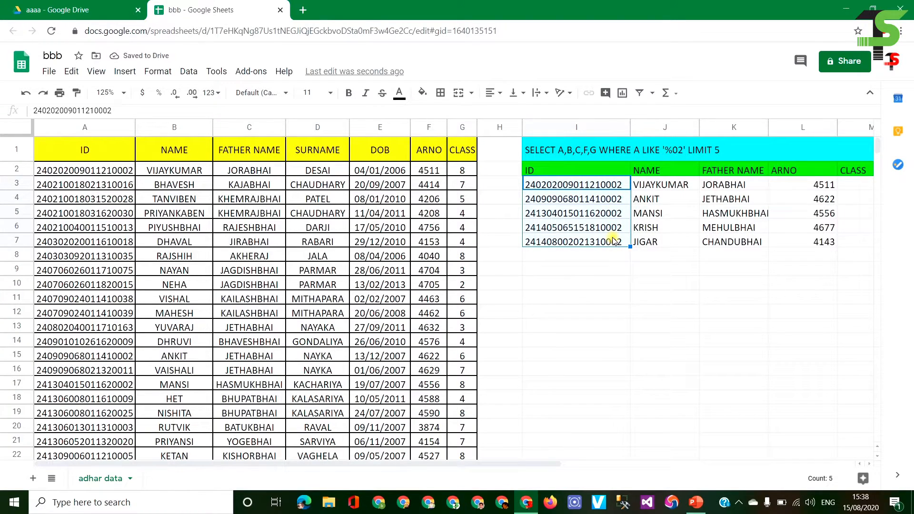
- Replace the LIMIT clause in the I1 query with ORDER BY A and check the sorted ID results
double_click(750, 151)
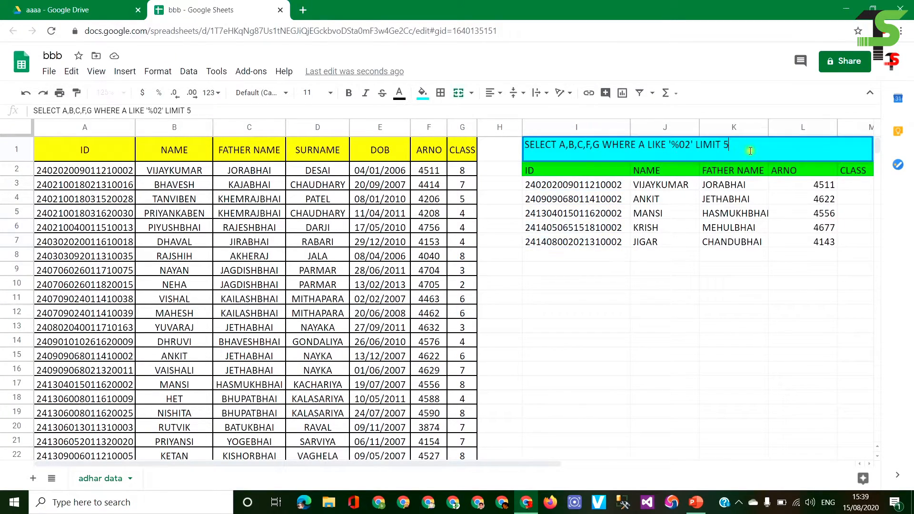
key(BackSpace)
key(BackSpace)
key(BackSpace)
key(BackSpace)
key(BackSpace)
key(BackSpace)
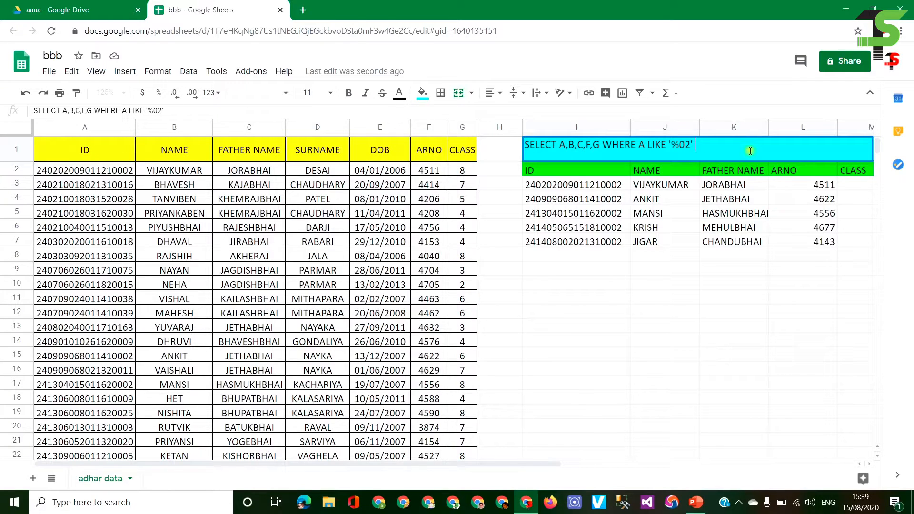
text(ORDER BY A)
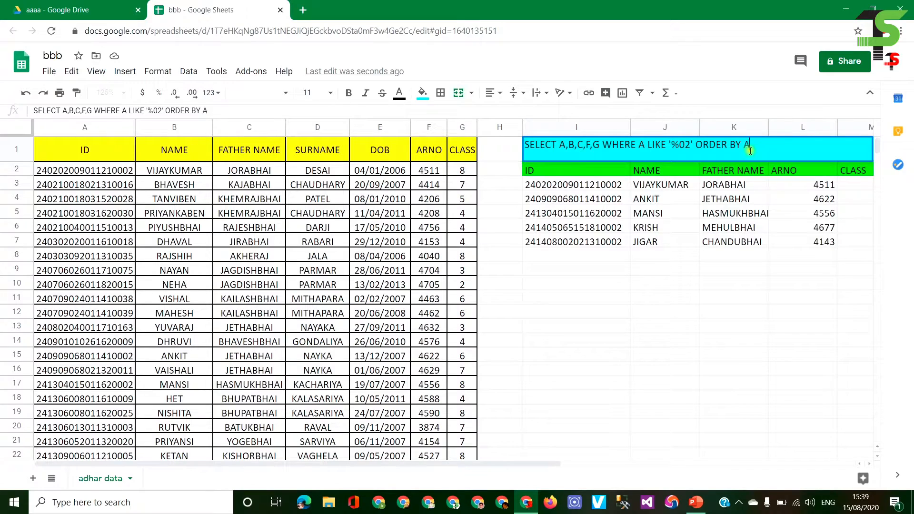
key(Return)
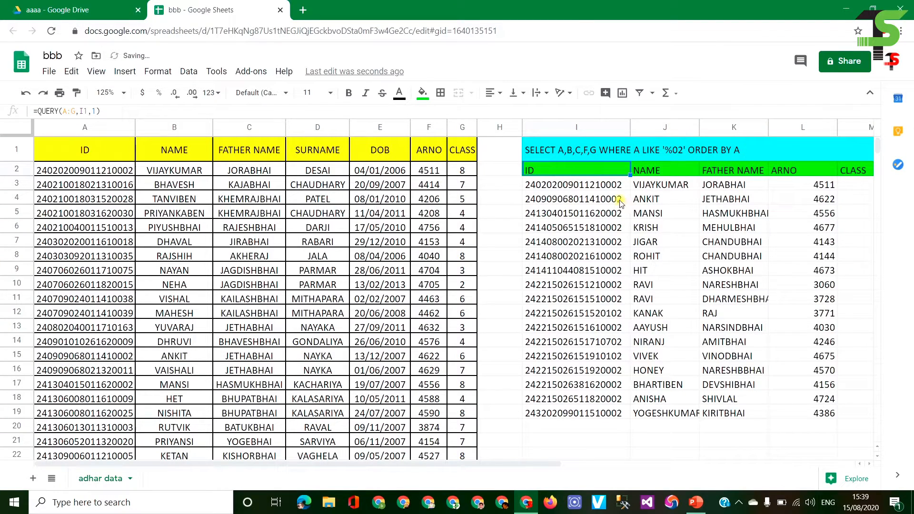
click(563, 187)
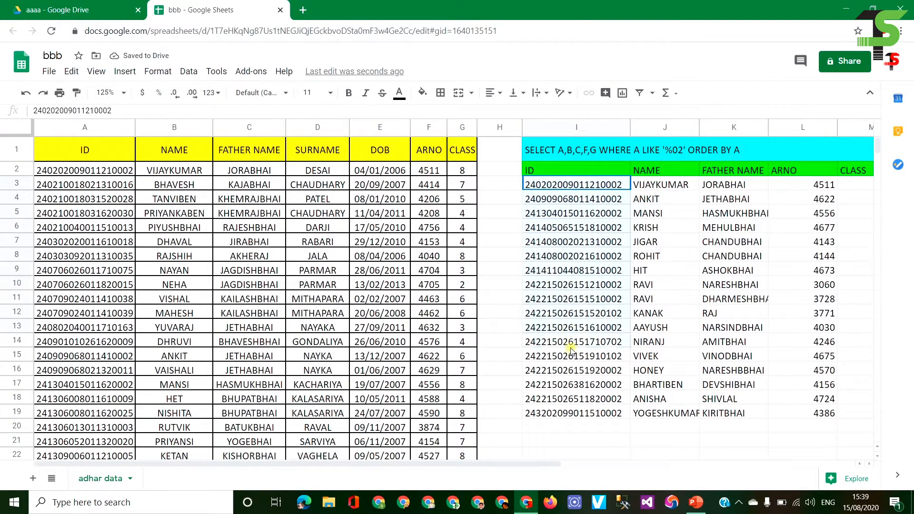
shift+click(580, 412)
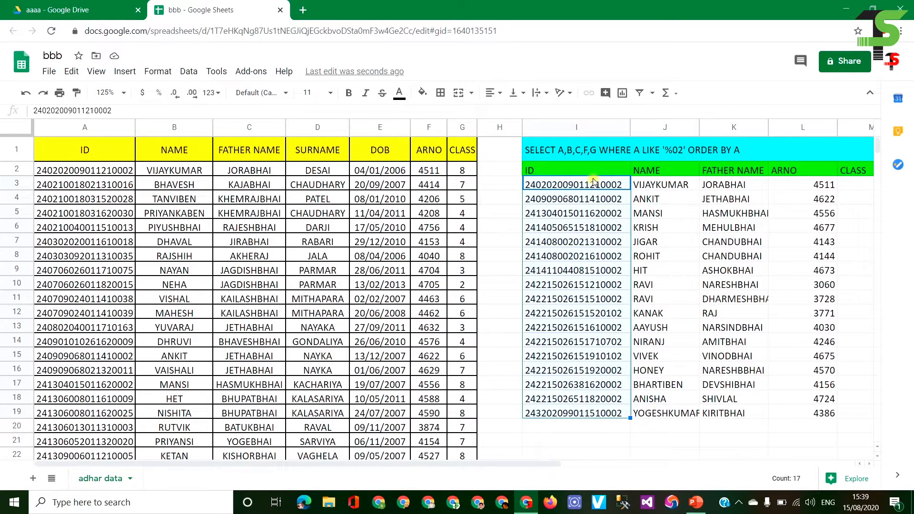
drag(593, 184, 590, 412)
- Append LIMIT 5 after ORDER BY A in the I1 query and check the returned rows
click(766, 147)
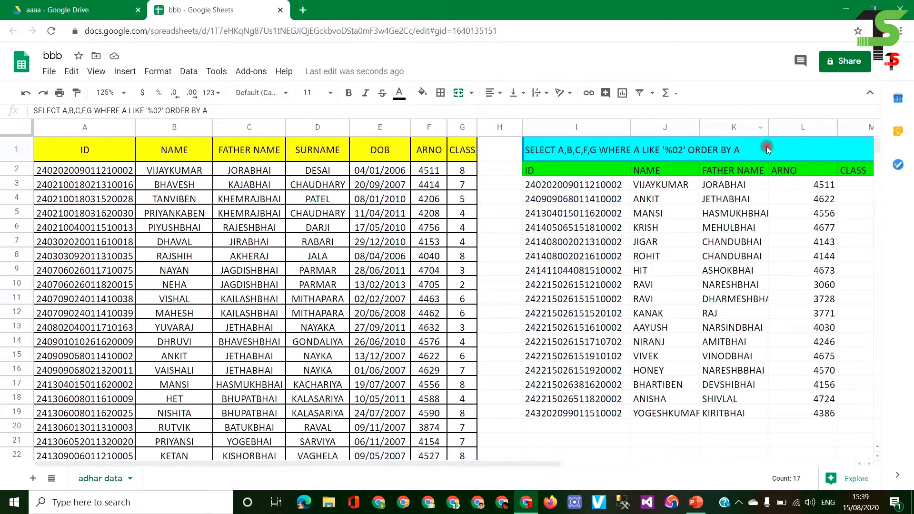
double_click(767, 146)
text(LIML)
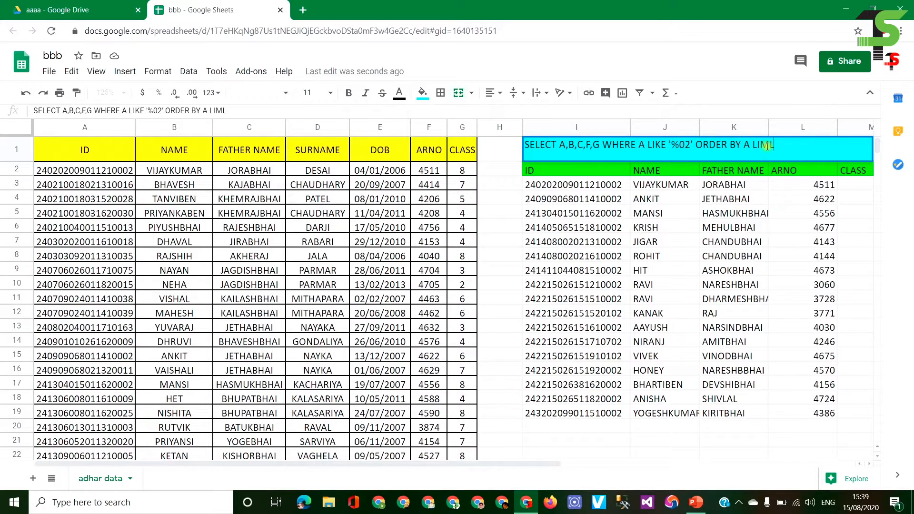
key(BackSpace)
text(IT 5)
key(Return)
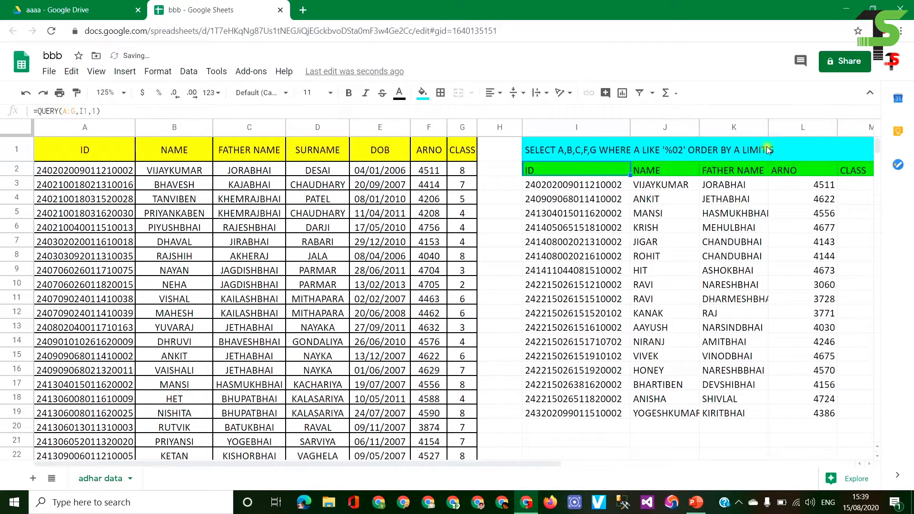
click(688, 209)
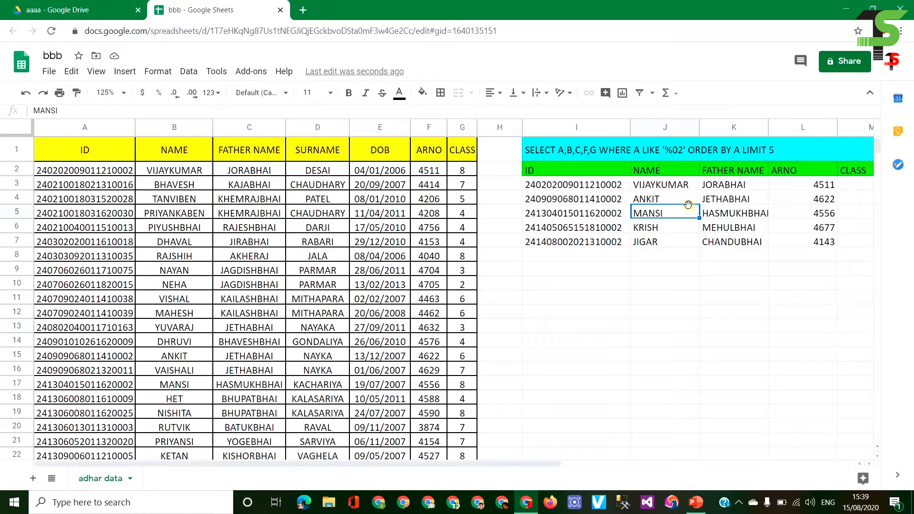
click(682, 228)
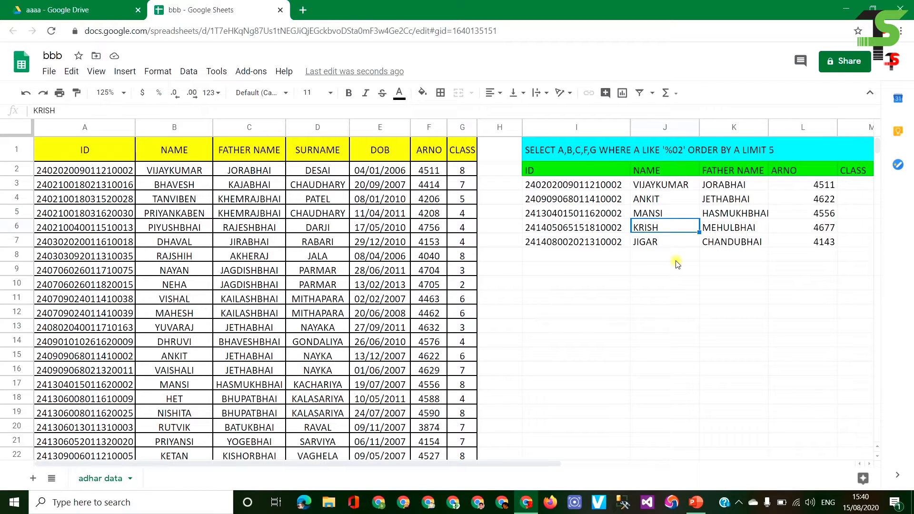